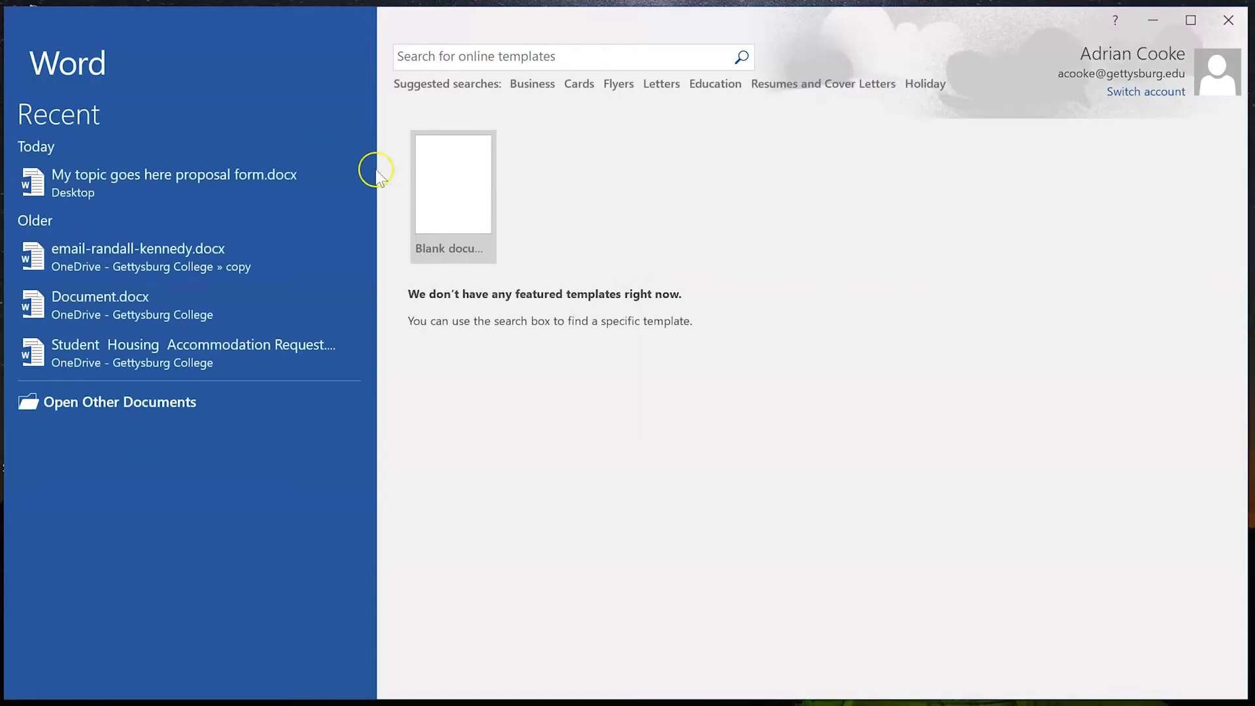
Create a blank document and close the Navigation pane.
left_click(453, 187)
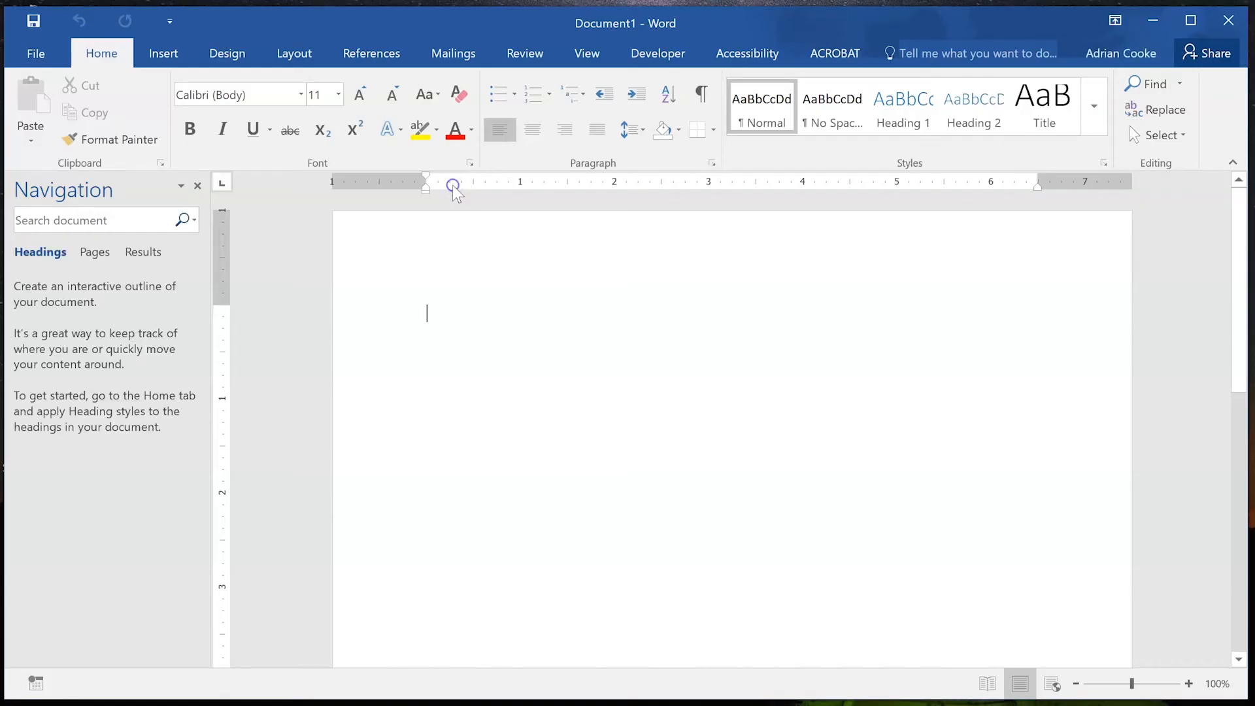
left_click(197, 186)
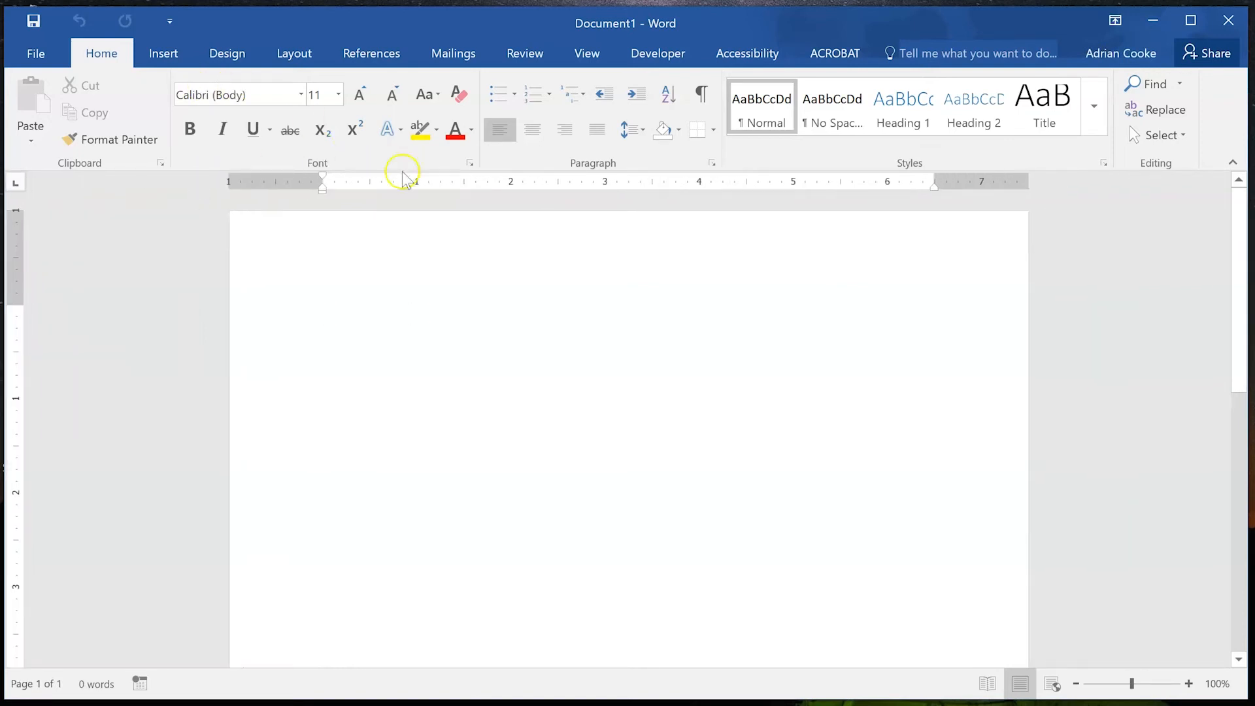
Remove Accessibility (Custom) in Word Options' Customize Ribbon, then return to the File backstage.
left_click(30, 51)
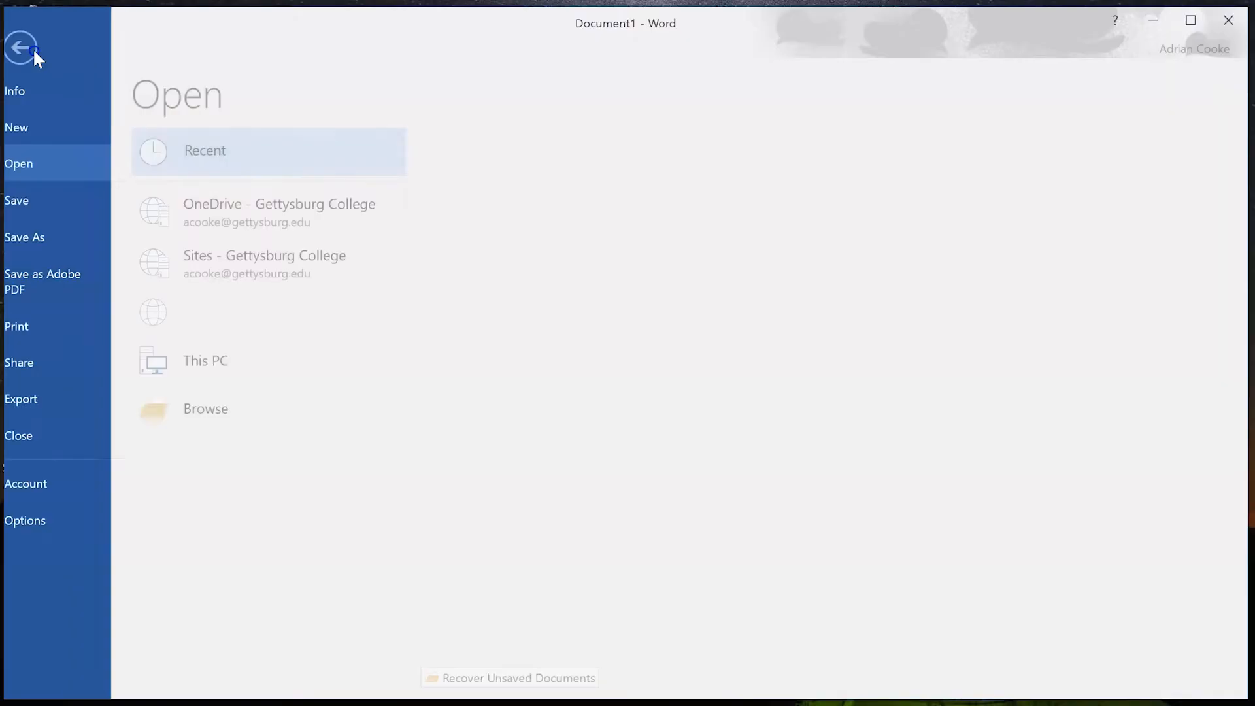
left_click(40, 518)
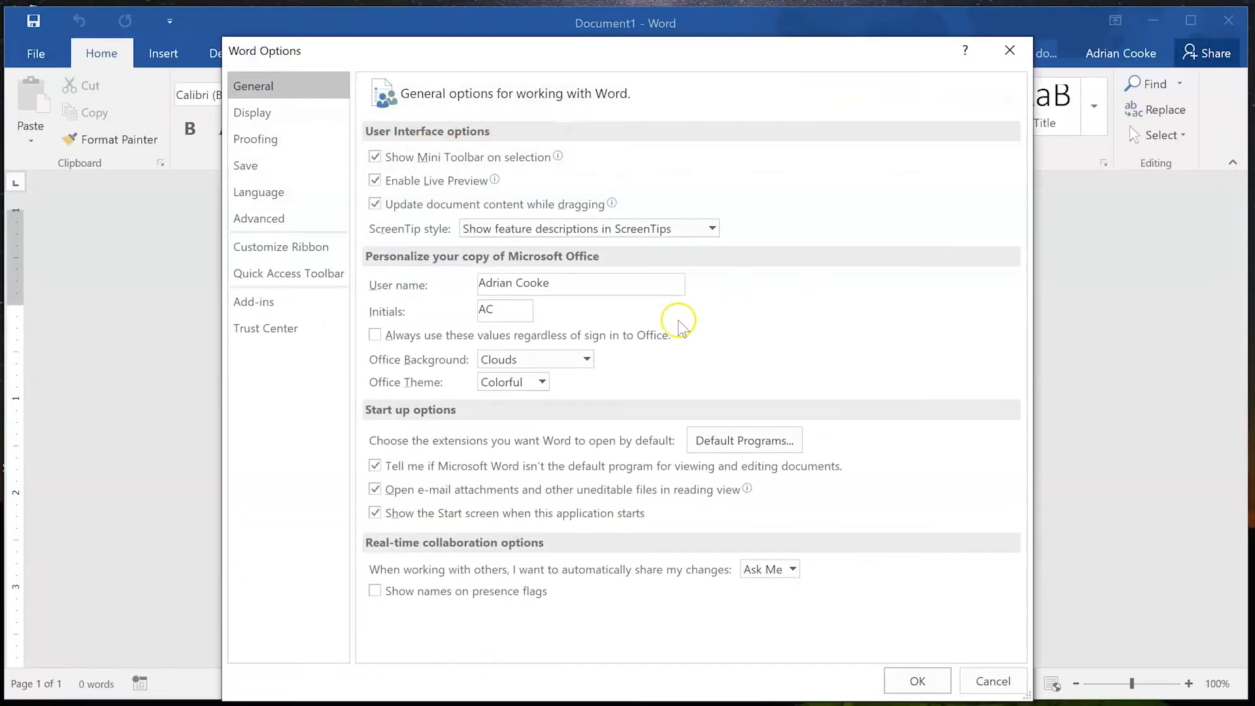
left_click(280, 248)
scroll(834, 430, "down", 1)
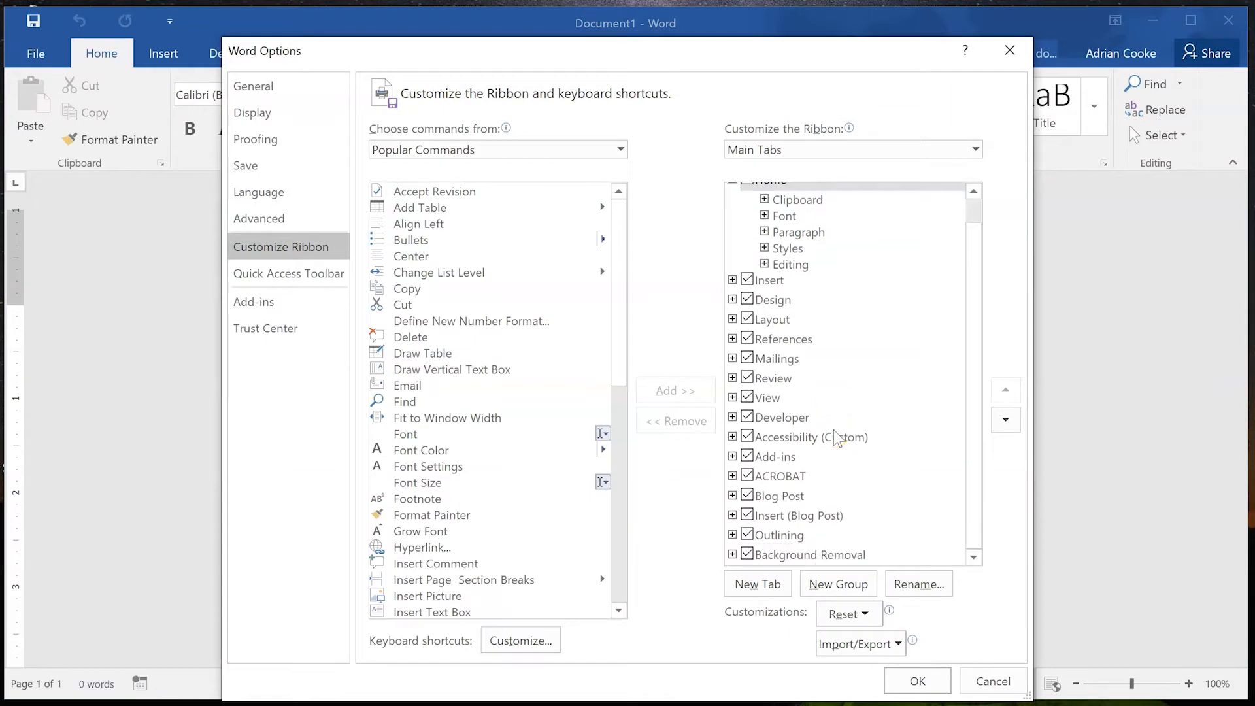
left_click(806, 439)
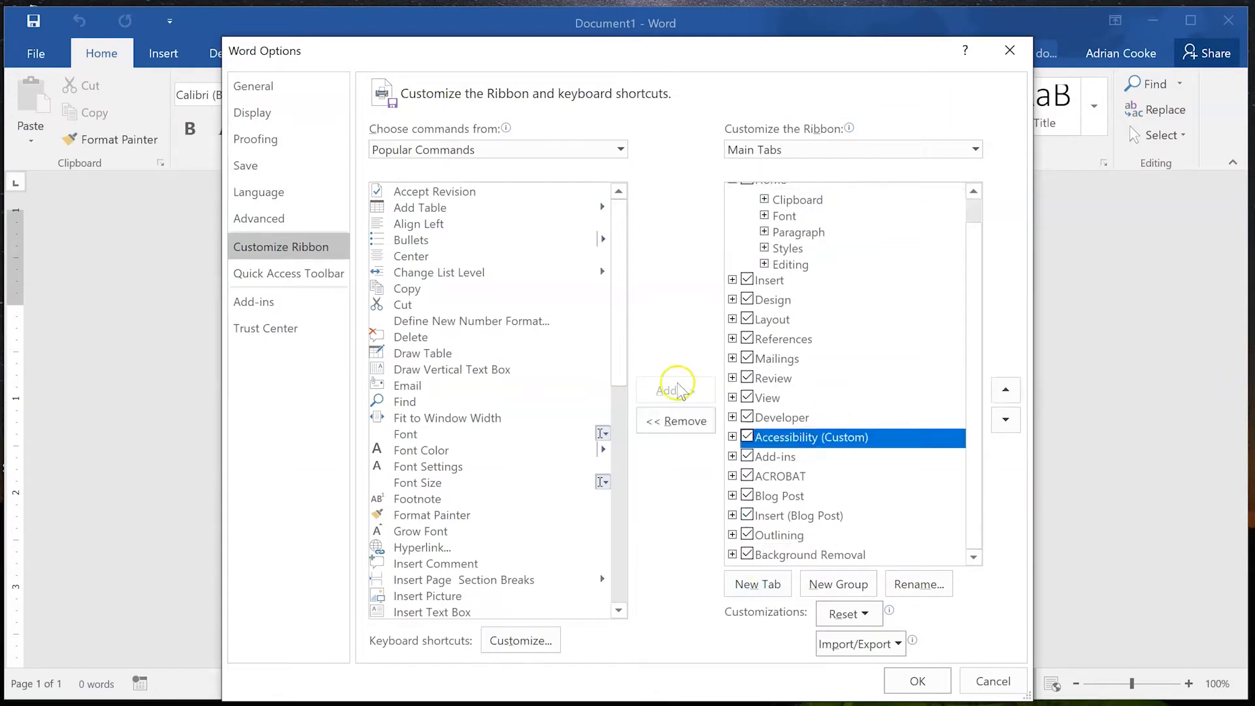
left_click(686, 421)
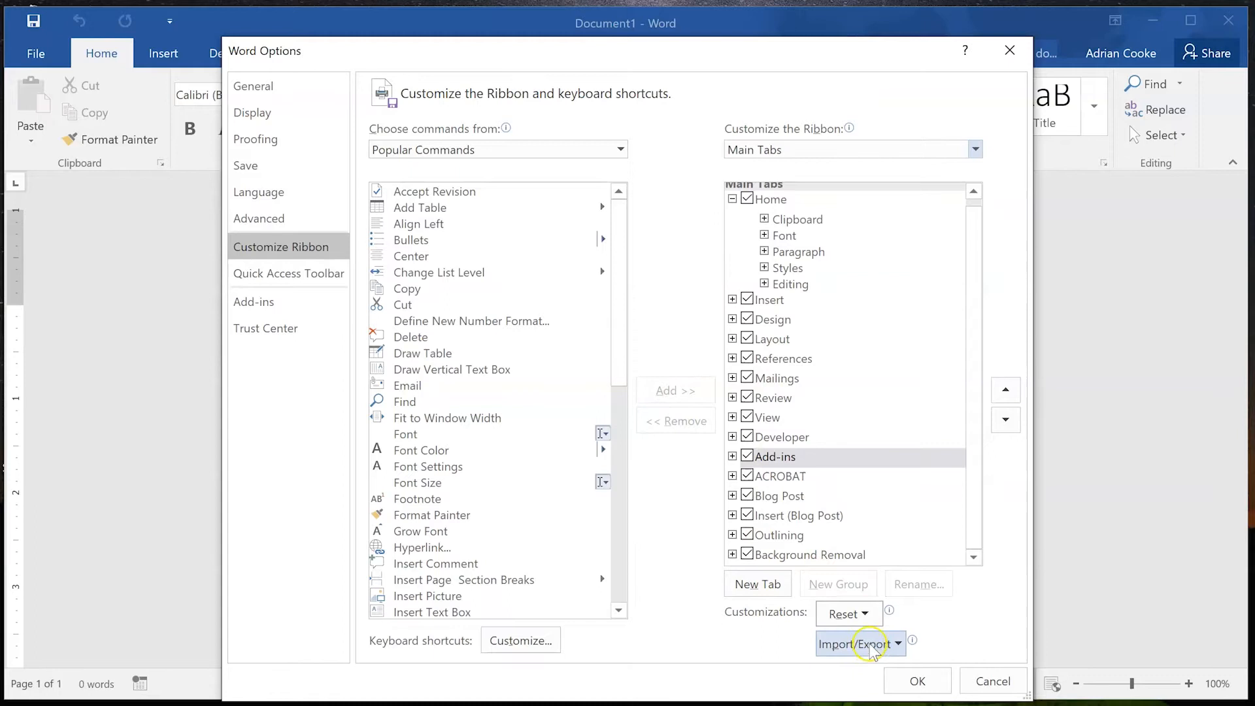
left_click(912, 678)
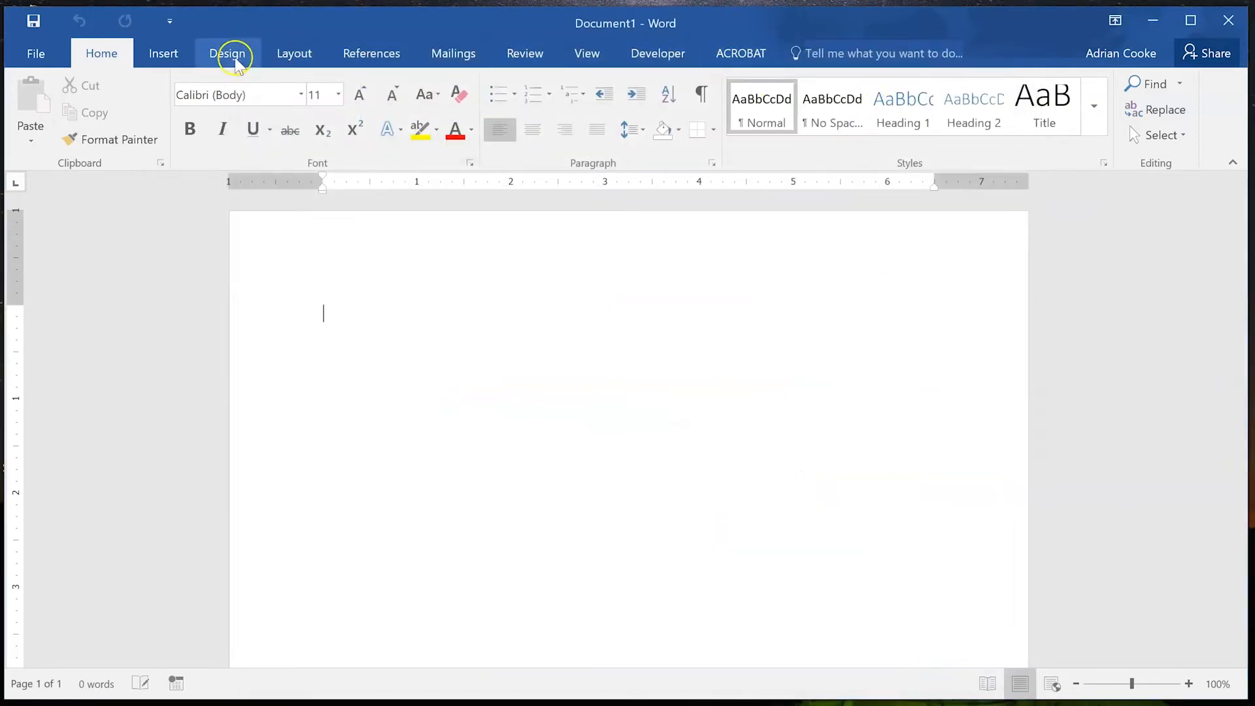
left_click(33, 53)
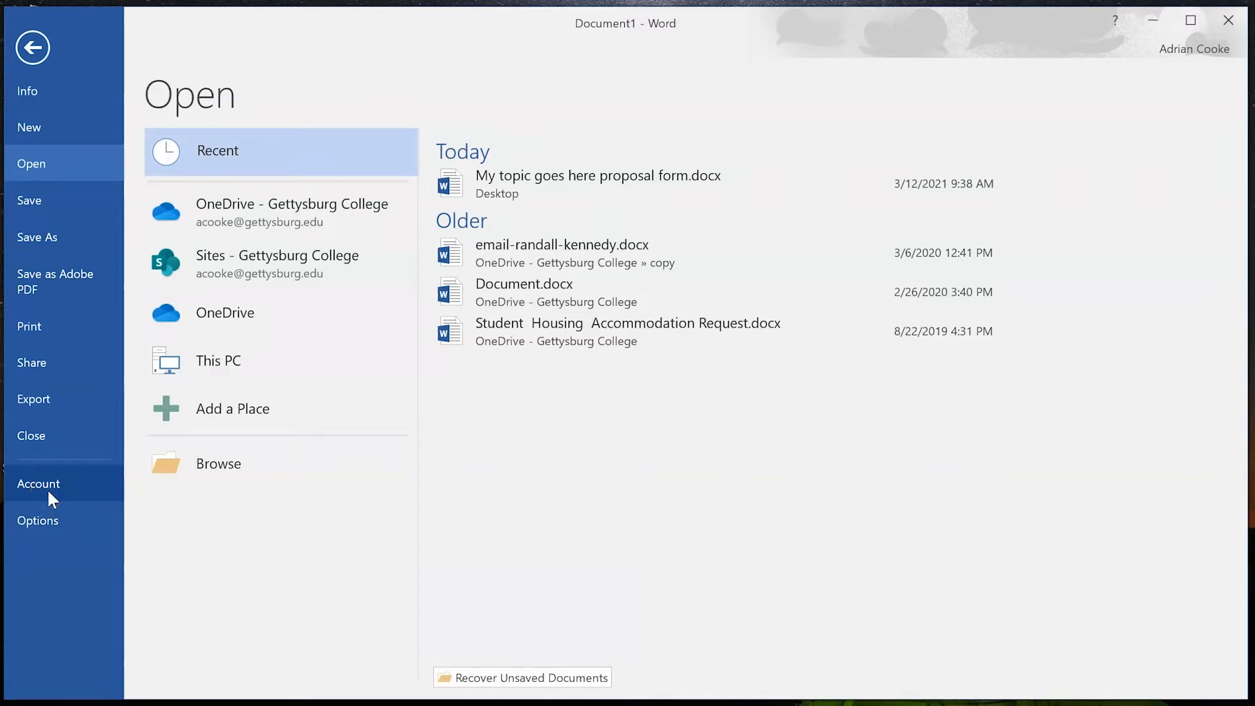
Import WordAccessibilityCustomizations.exportedUI via Customize Ribbon, replacing the existing ribbon customizations.
left_click(41, 520)
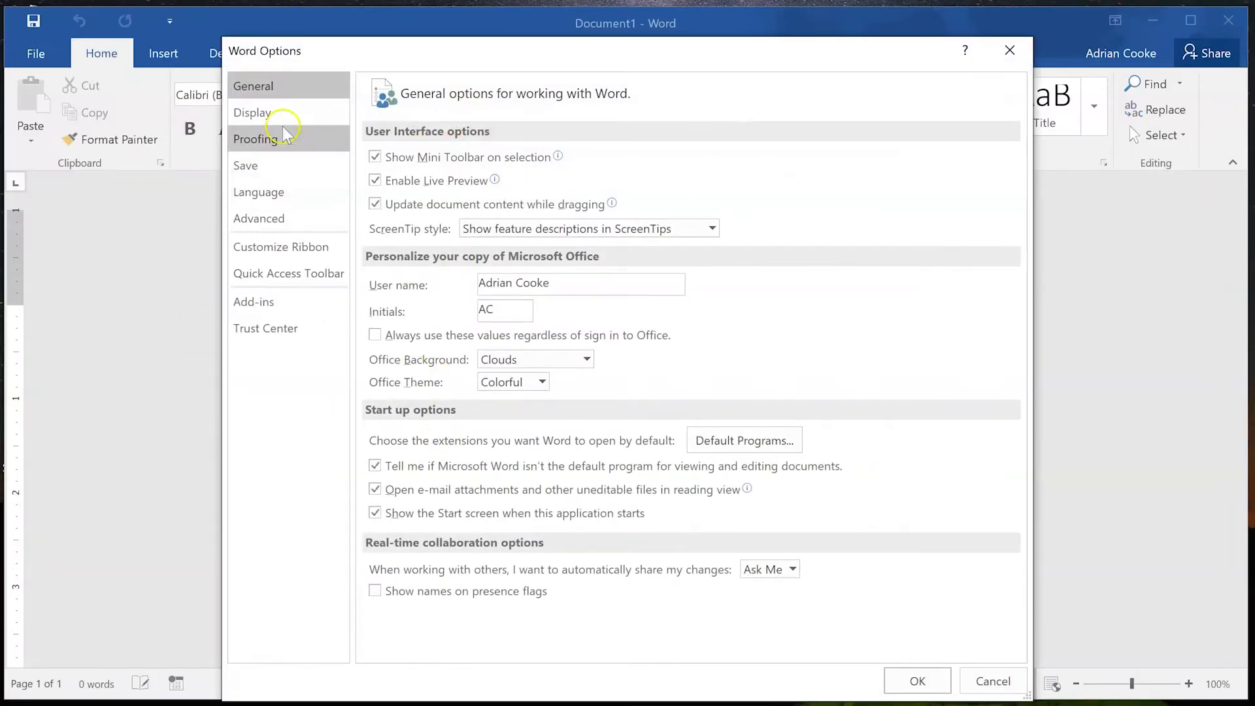
left_click(298, 243)
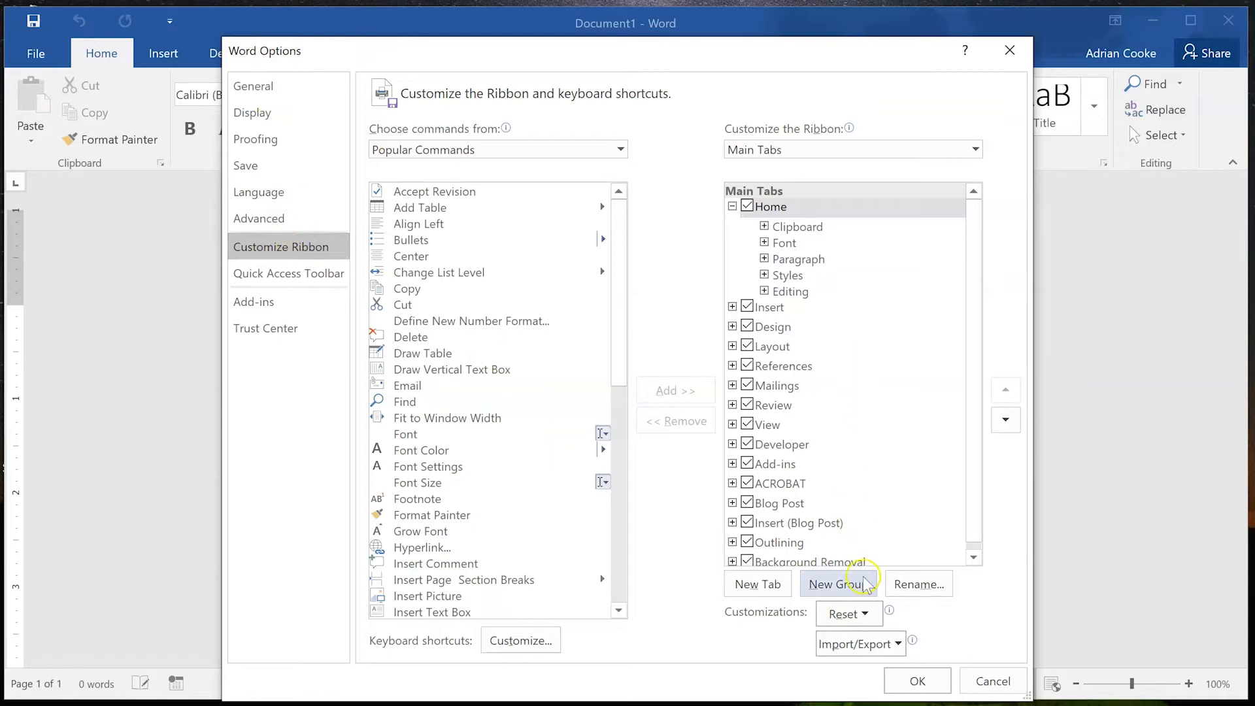
left_click(897, 644)
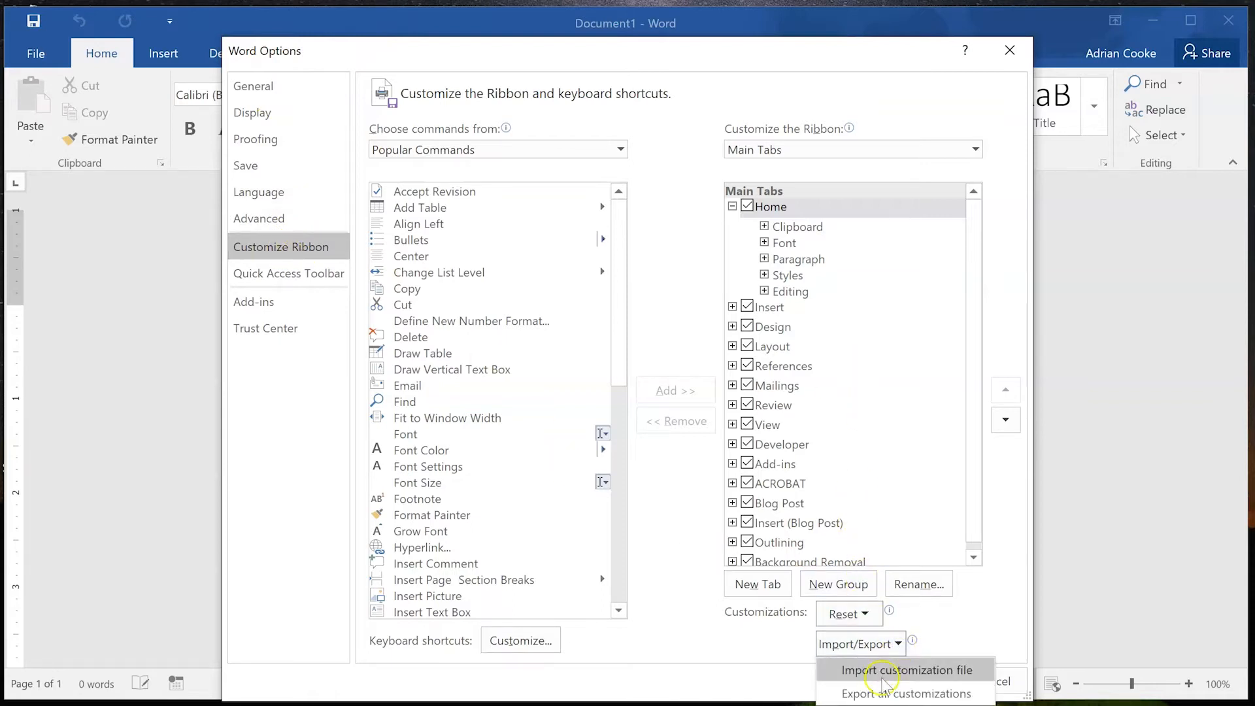
left_click(884, 670)
left_click(672, 202)
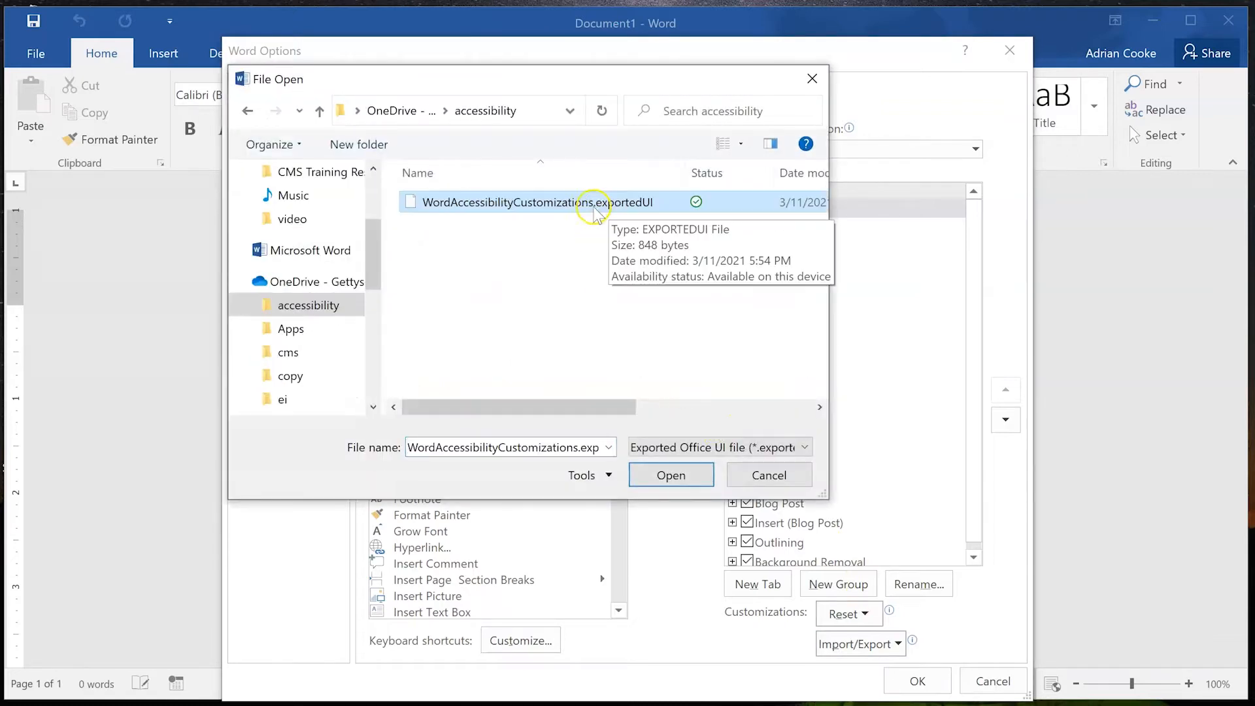
left_click(662, 480)
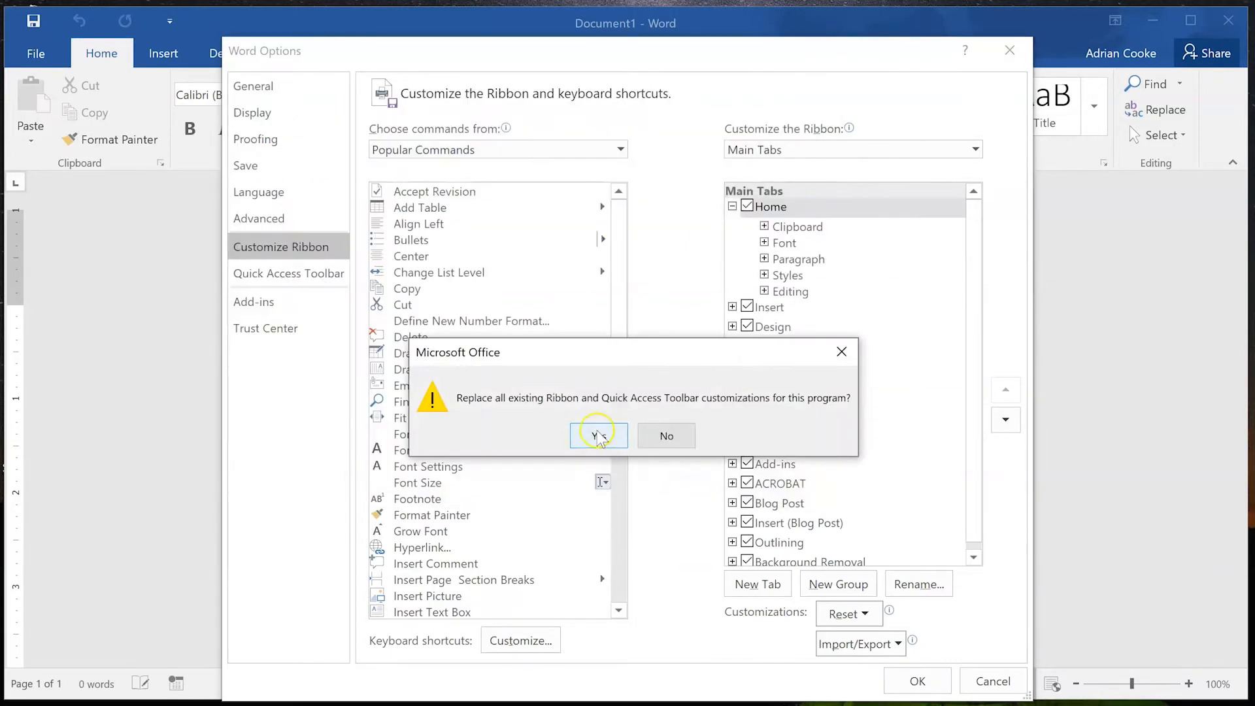
left_click(598, 434)
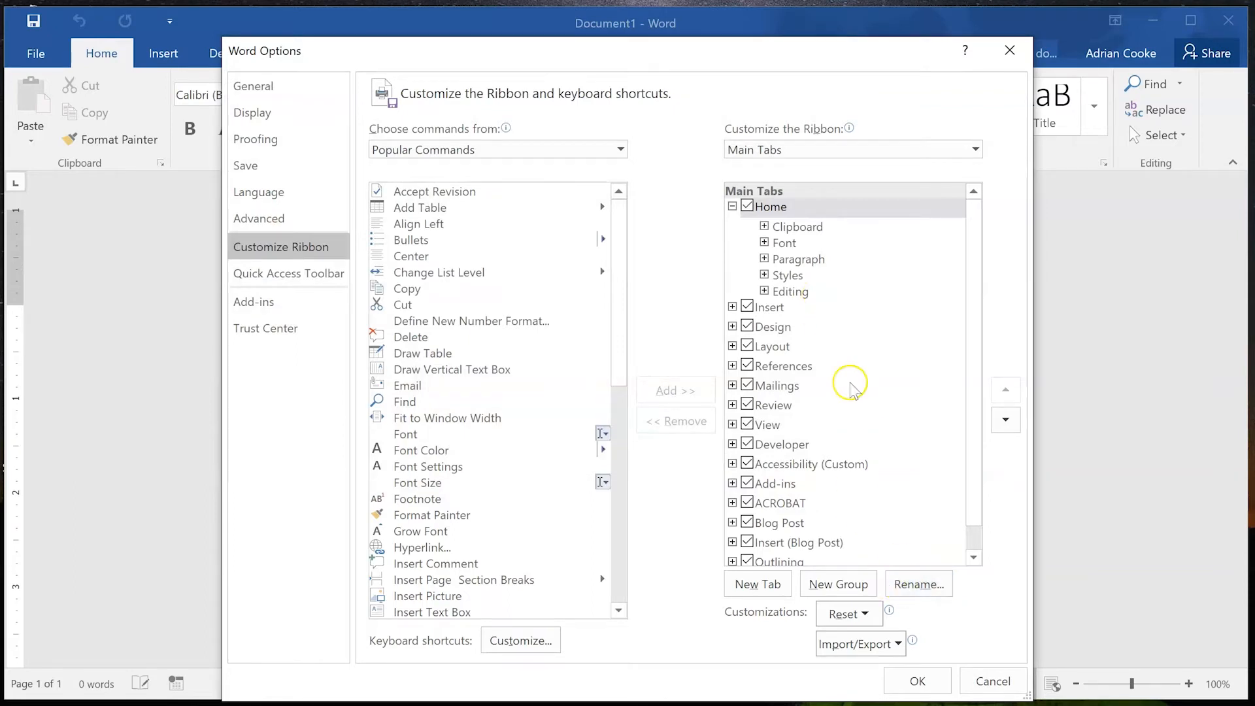
left_click(918, 682)
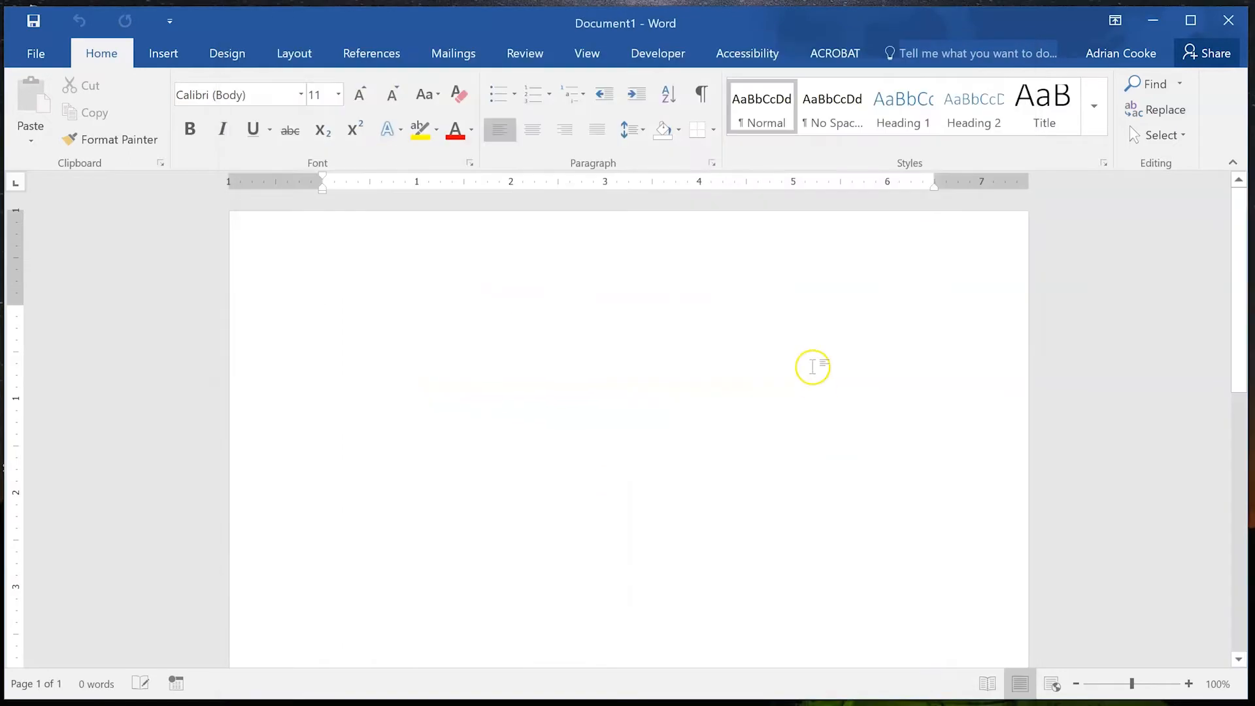
Open the Navigation, Styles and Accessibility Checker panes from the Accessibility tab.
left_click(752, 46)
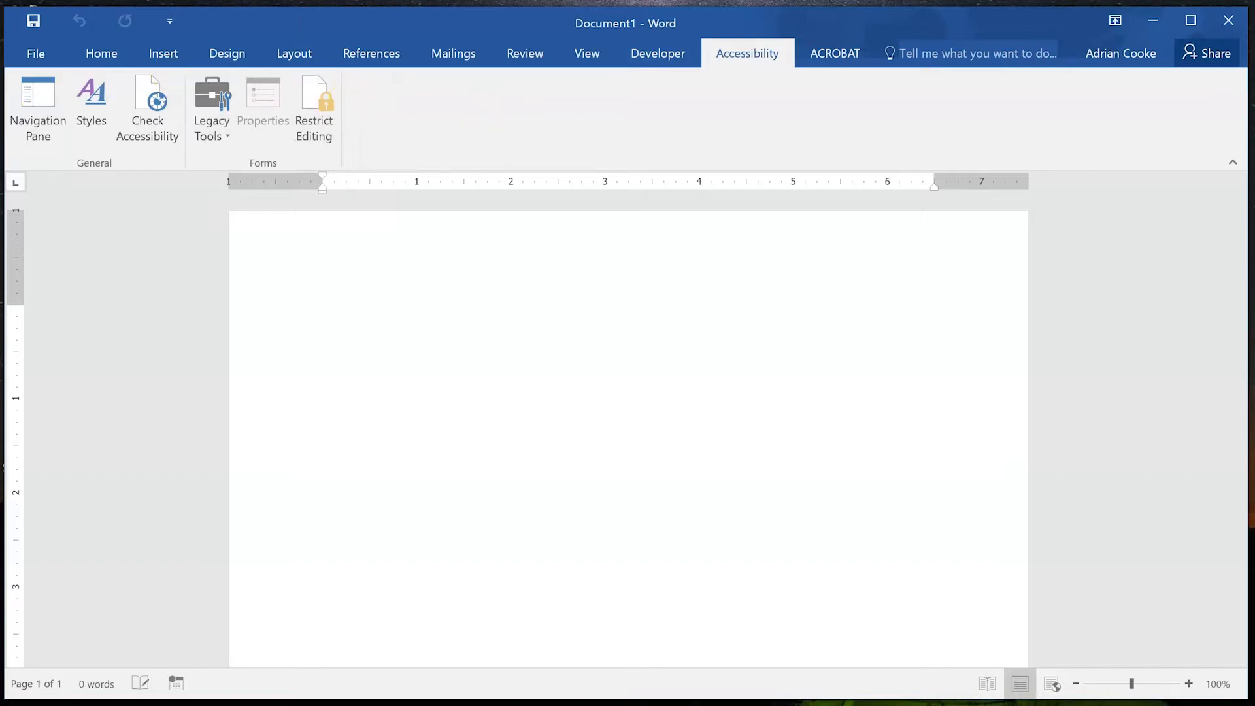
left_click(48, 113)
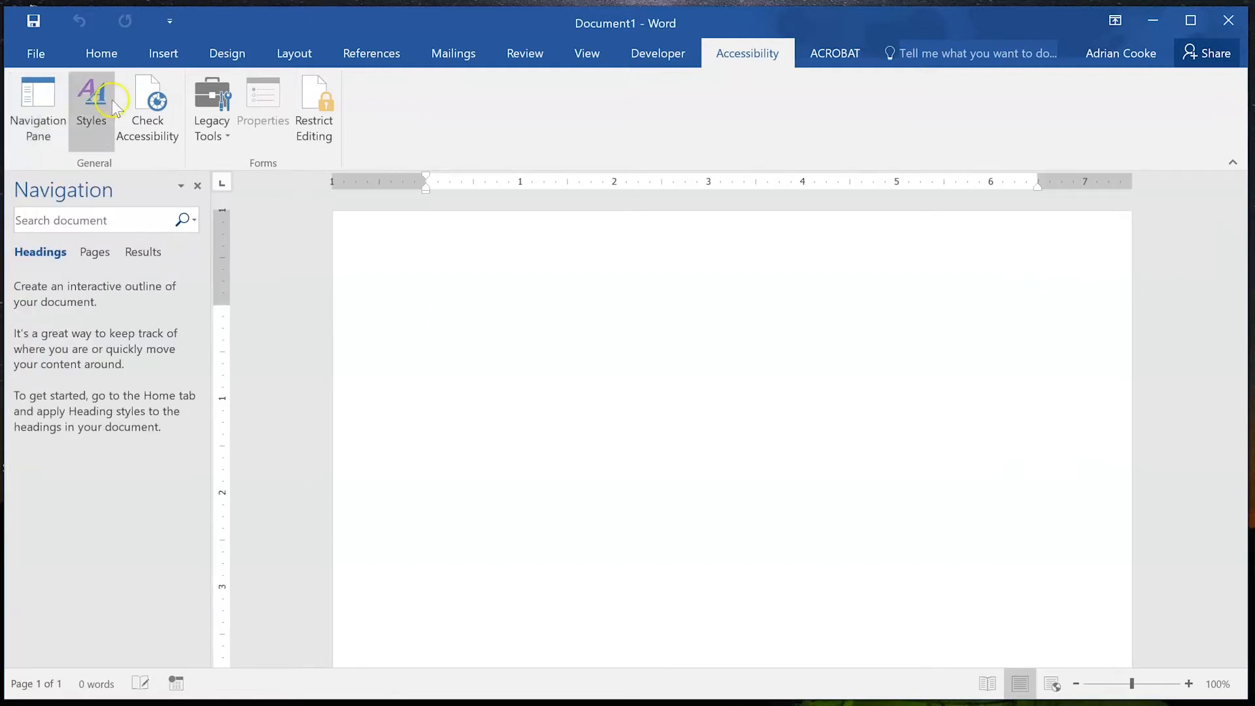
left_click(94, 114)
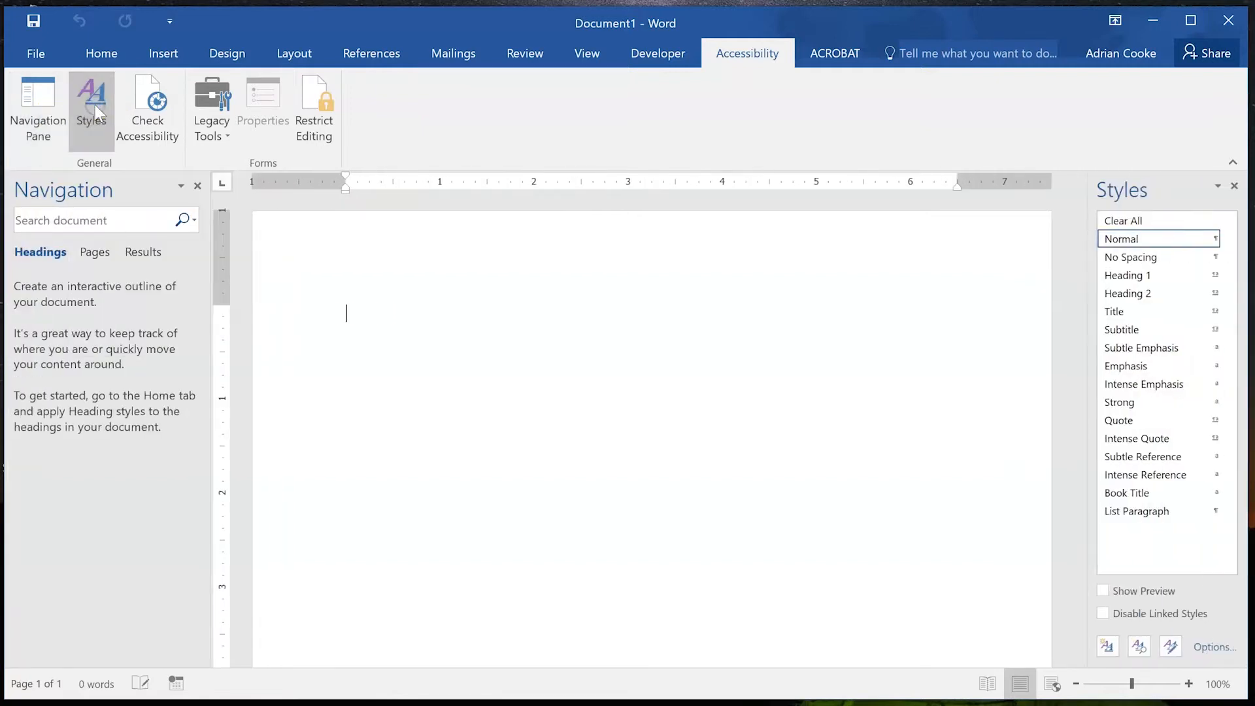
left_click(157, 99)
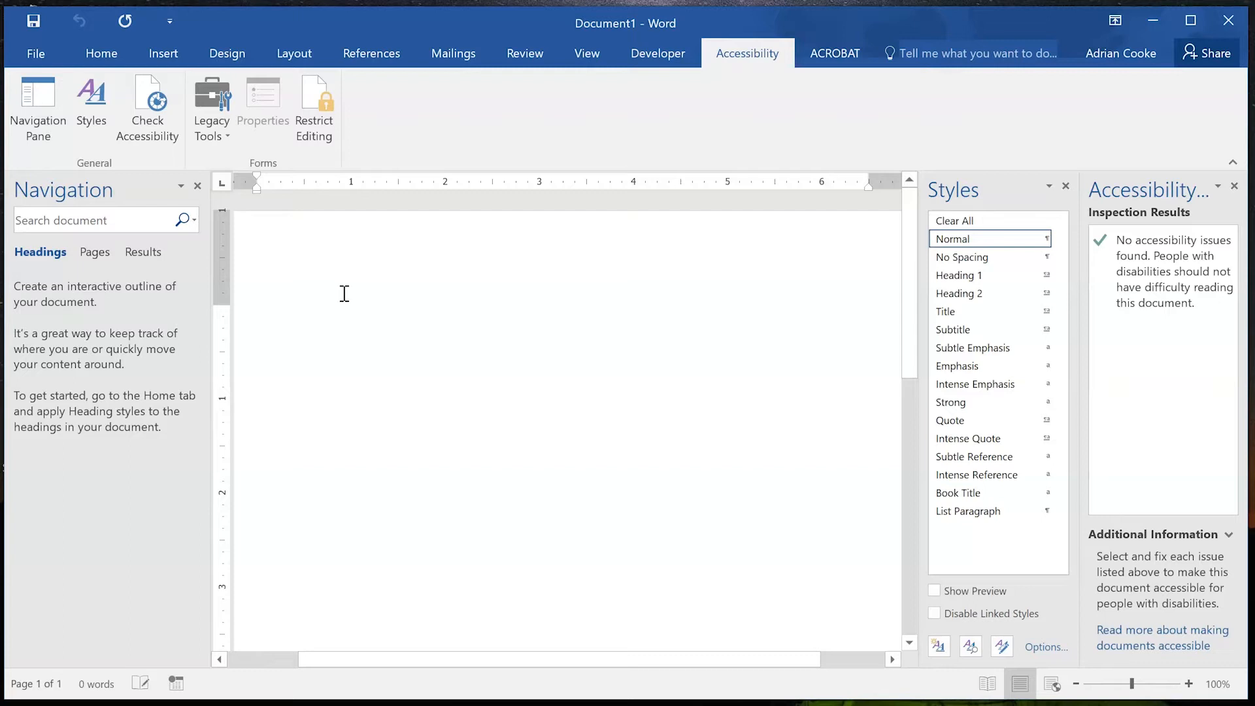
Type 'My departmental proposal form' and select the first Lorem Ipsum paragraph in Firefox.
type("My departmental proposal form")
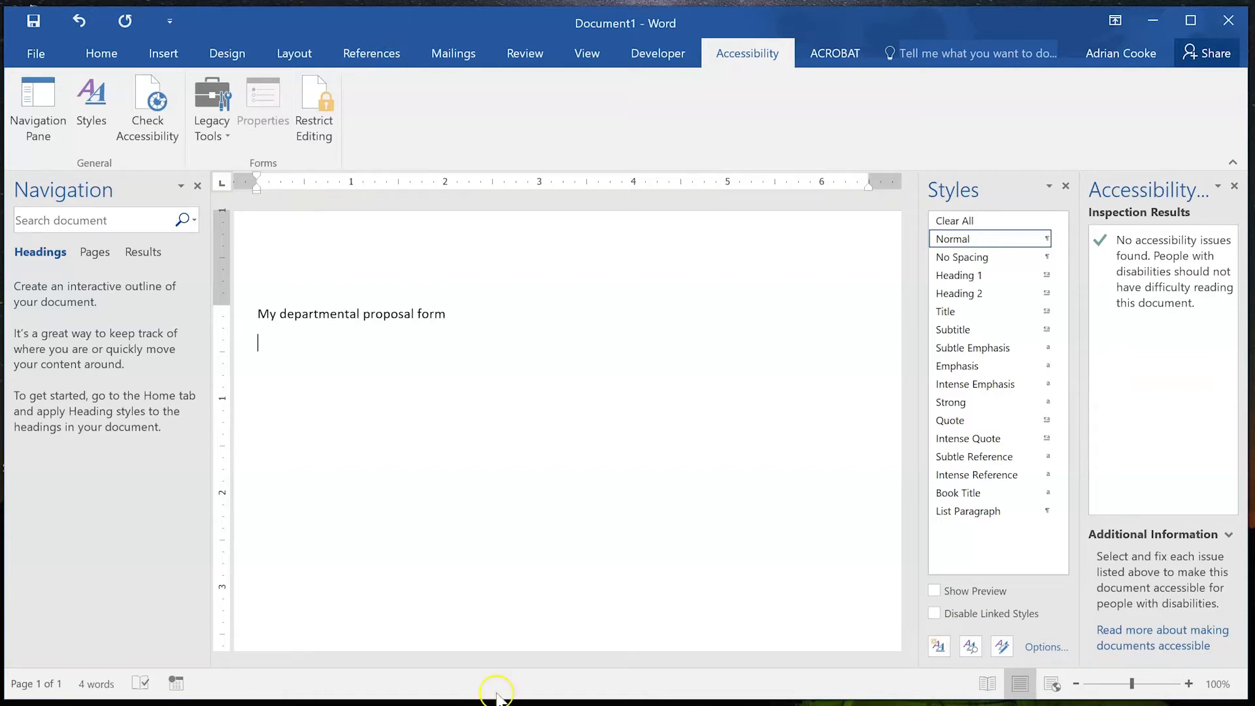
left_click(602, 704)
left_click_drag(177, 155, 535, 286)
key("ctrl+c")
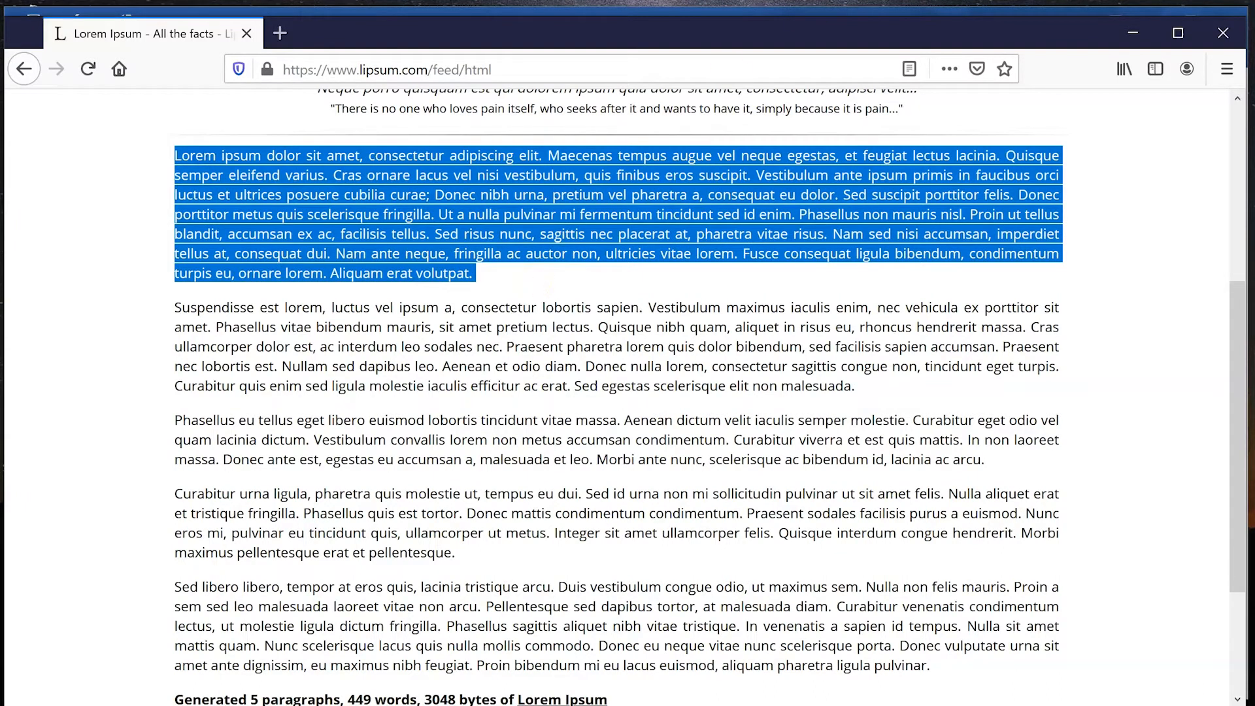
Paste the copied Lorem Ipsum paragraph into Word below the title line.
left_click(1128, 30)
key("ctrl+v")
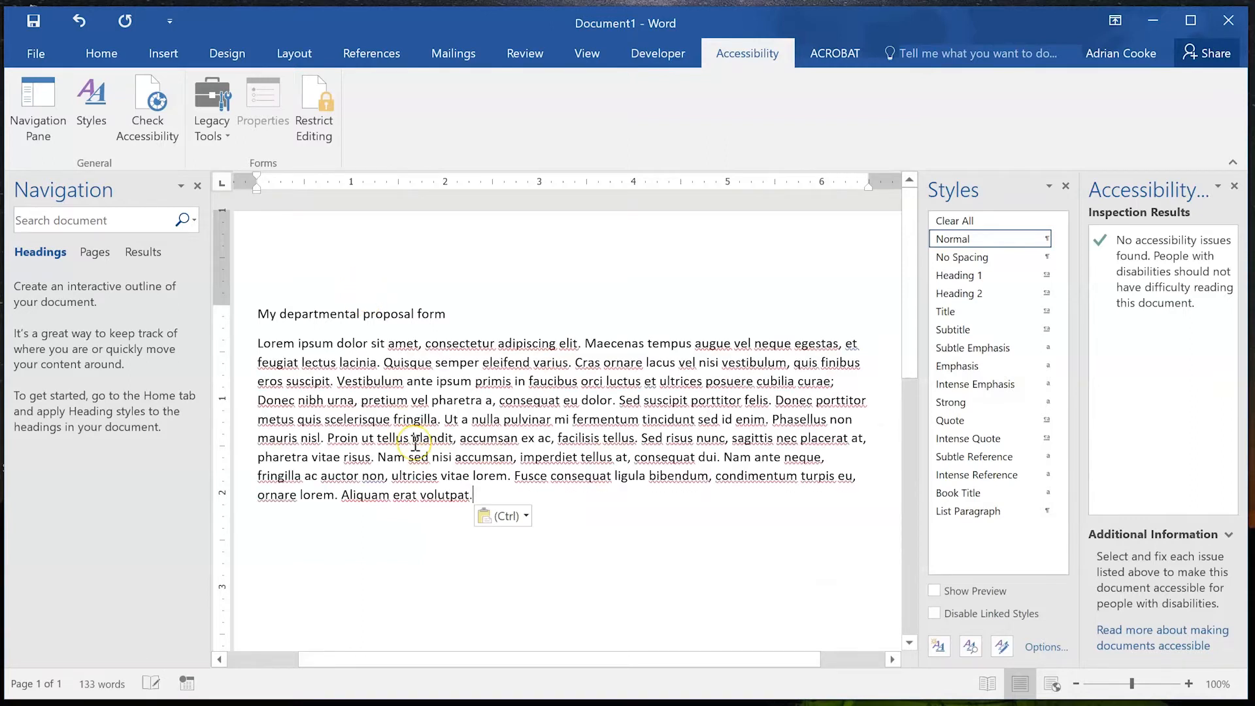
Apply Heading 1 to 'My departmental proposal form' and go to the File Info page.
left_click(259, 316)
mouse_move(993, 280)
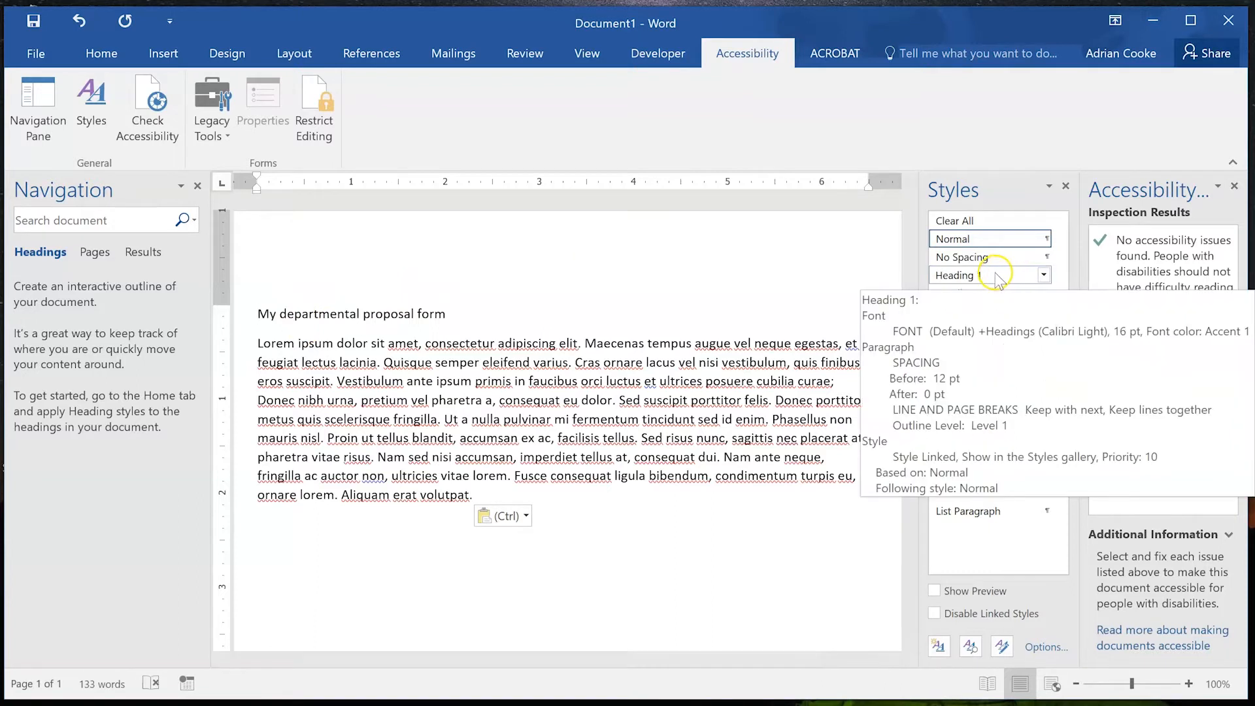
left_click(991, 276)
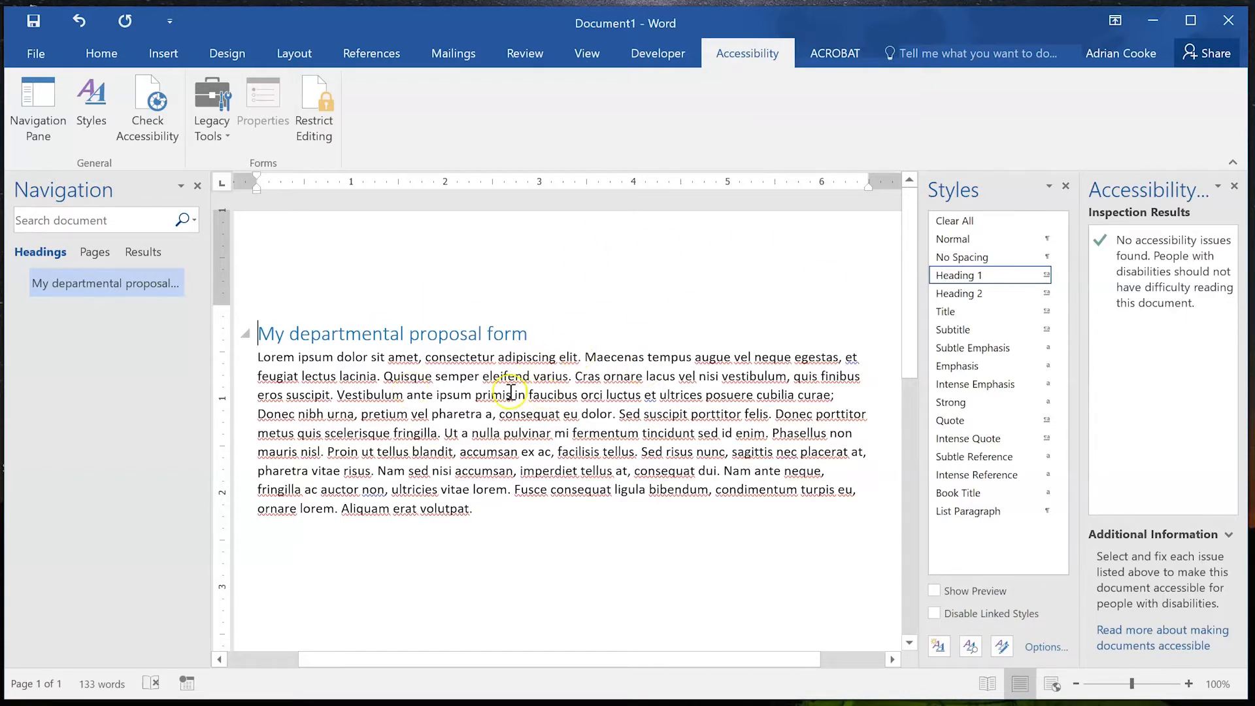
mouse_move(967, 275)
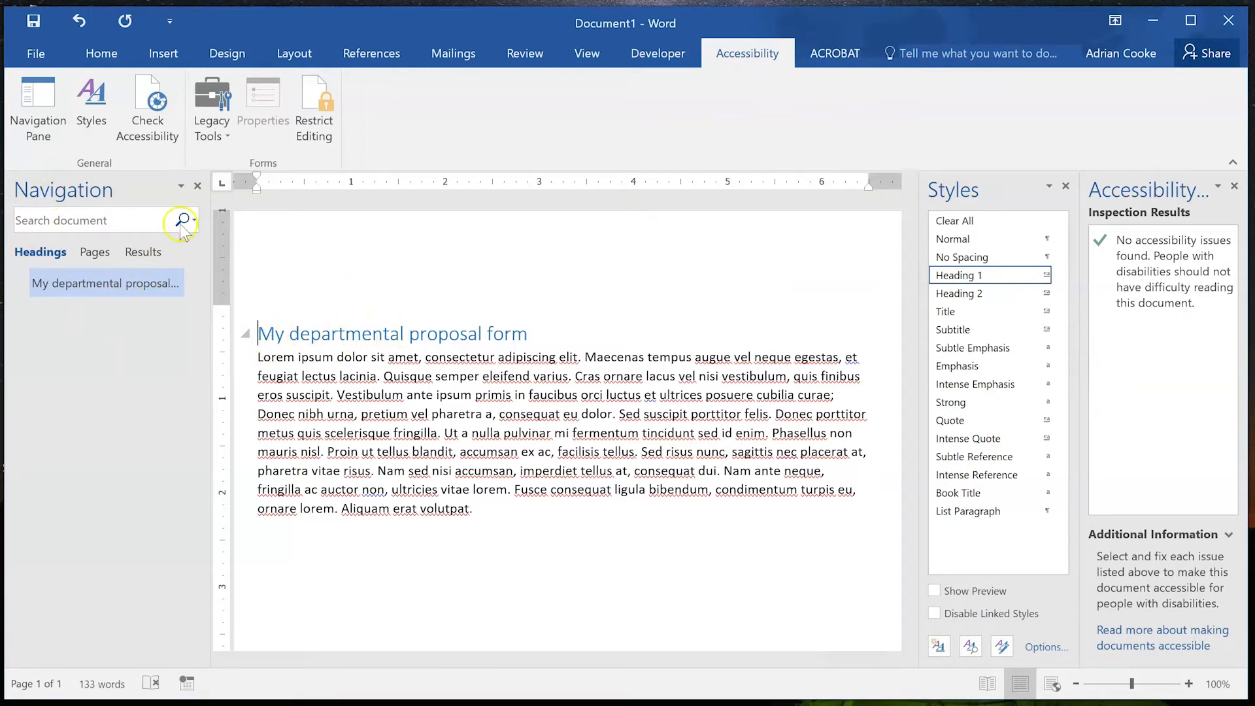
left_click(34, 55)
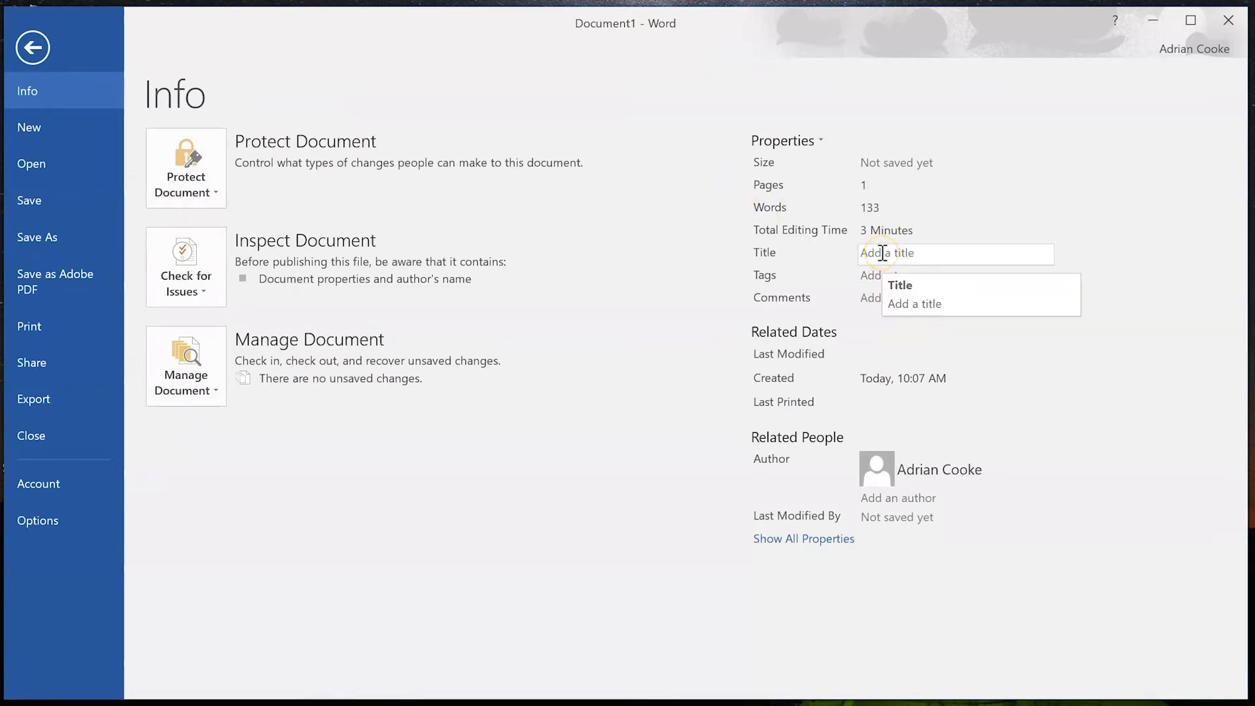
Set the Title property to 'My departmental proposal form - Gettysburg College' and return to the document.
left_click(883, 253)
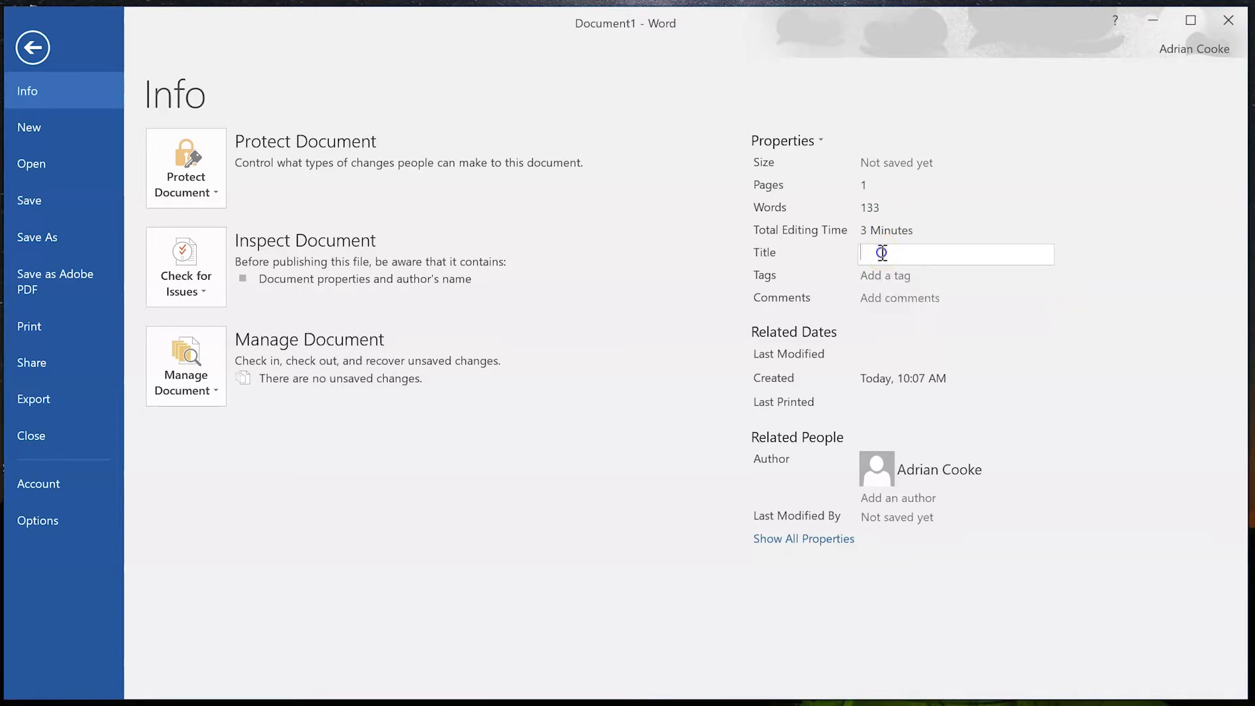
type("My departmental proposal form")
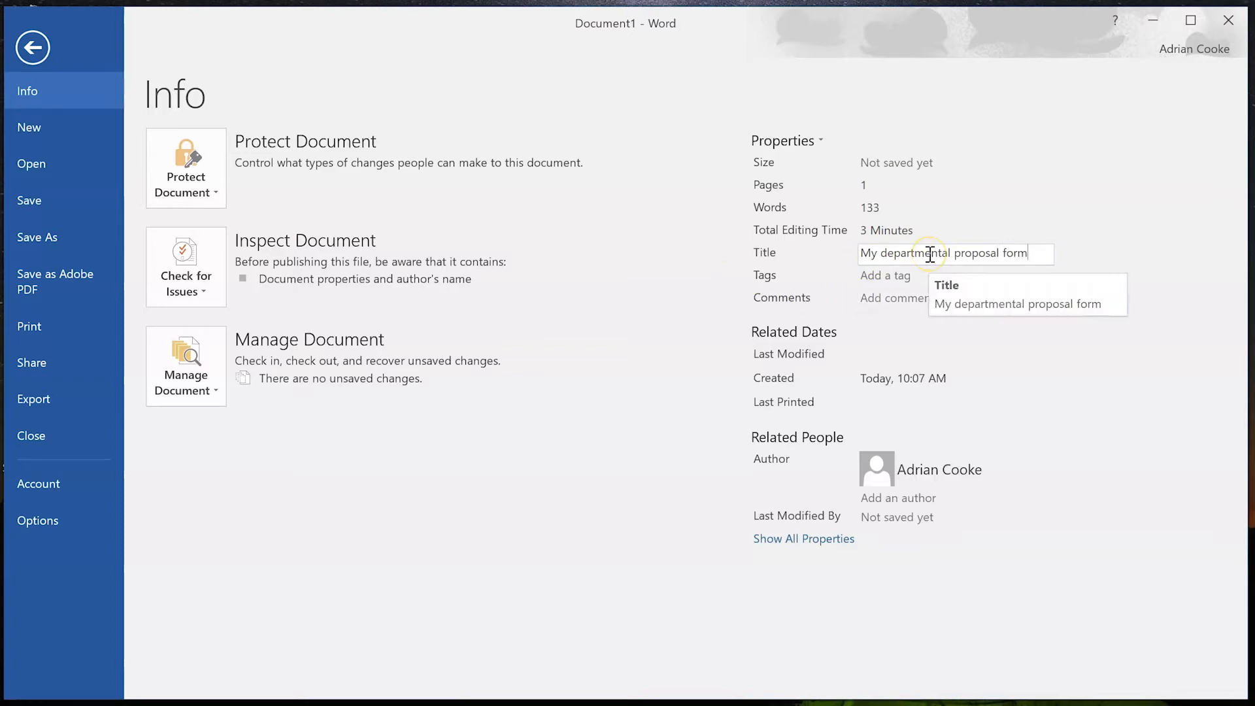
type("0 ")
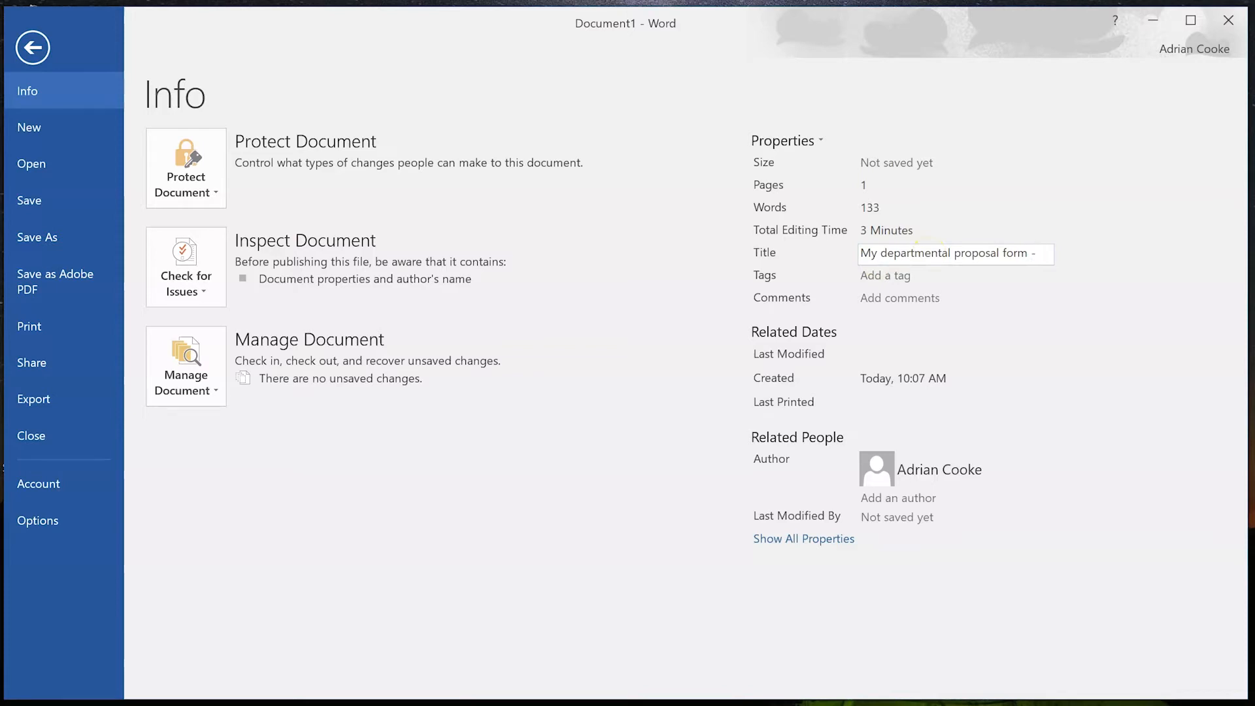
type("Getty")
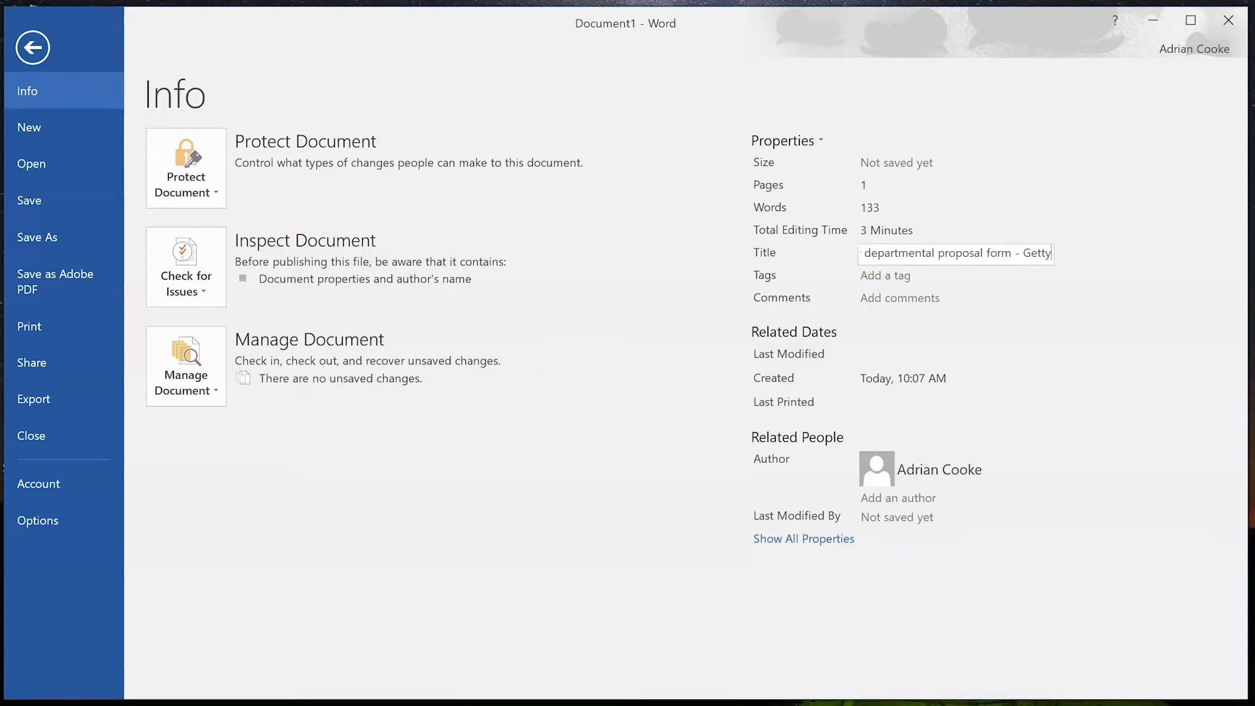
type("sburg College")
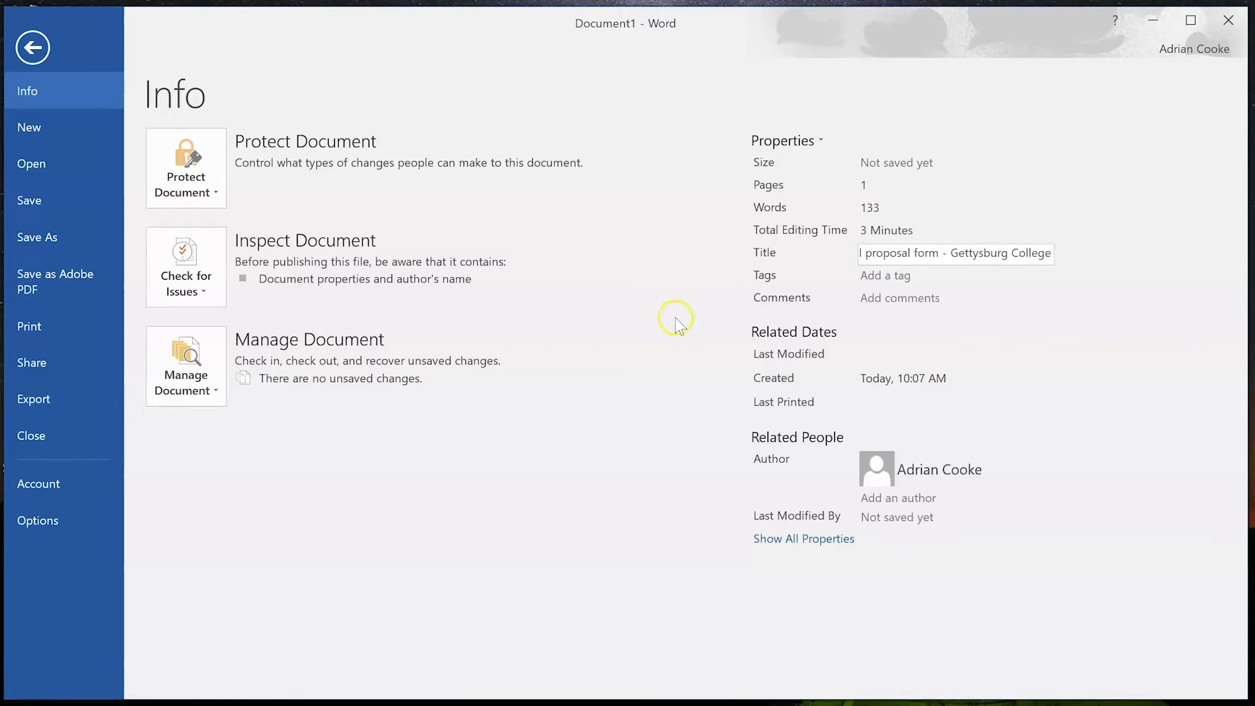
left_click(611, 452)
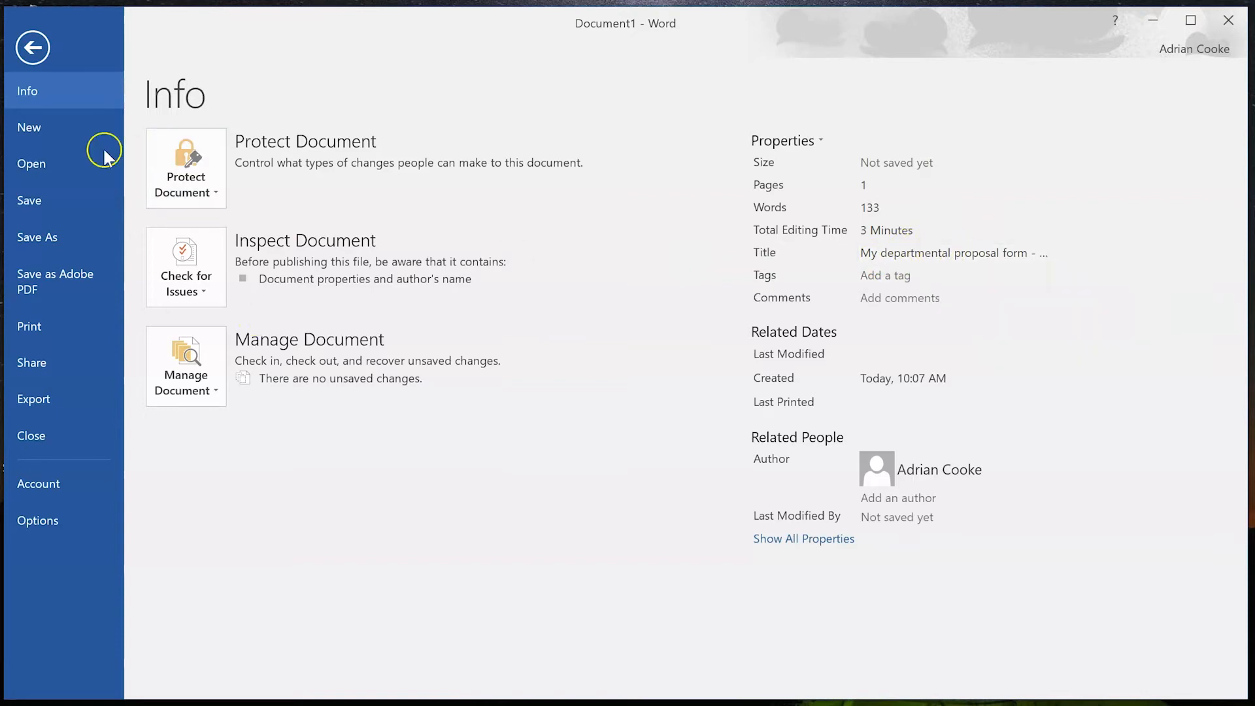
left_click(31, 49)
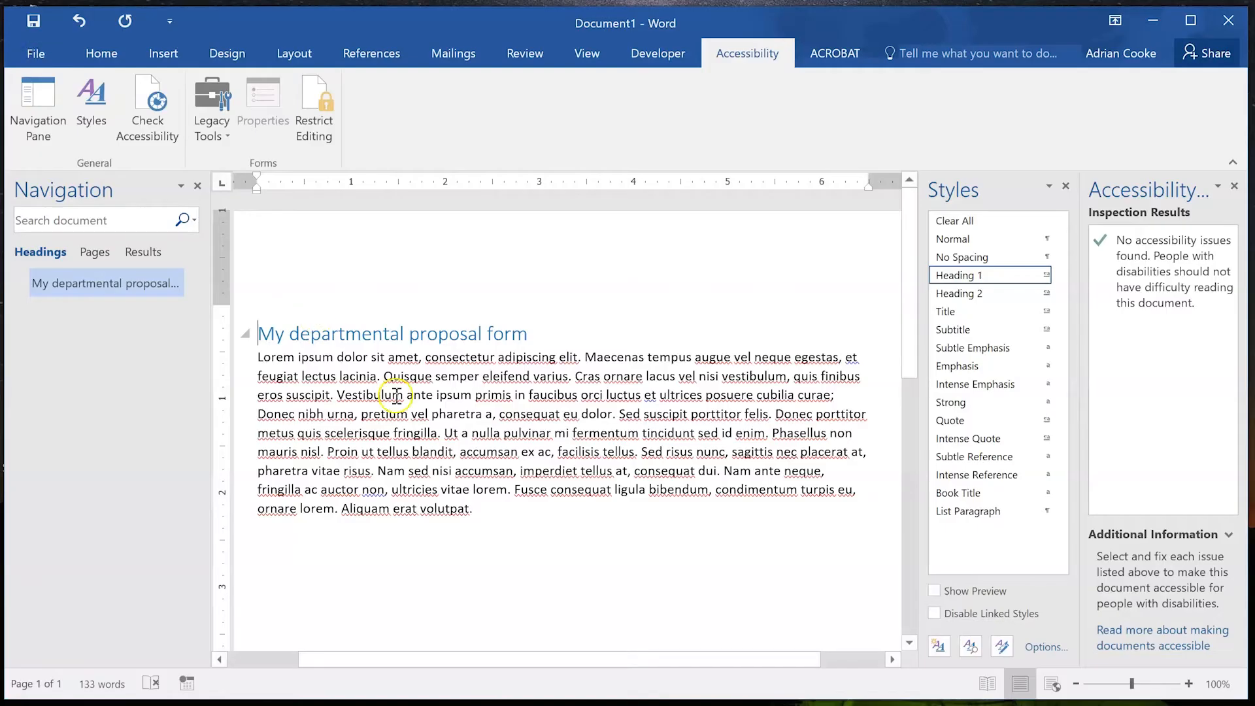
Break the Lorem Ipsum paragraph before 'Quisque' and insert a 'Your details' line there.
left_click(584, 357)
key("Return")
key("Return")
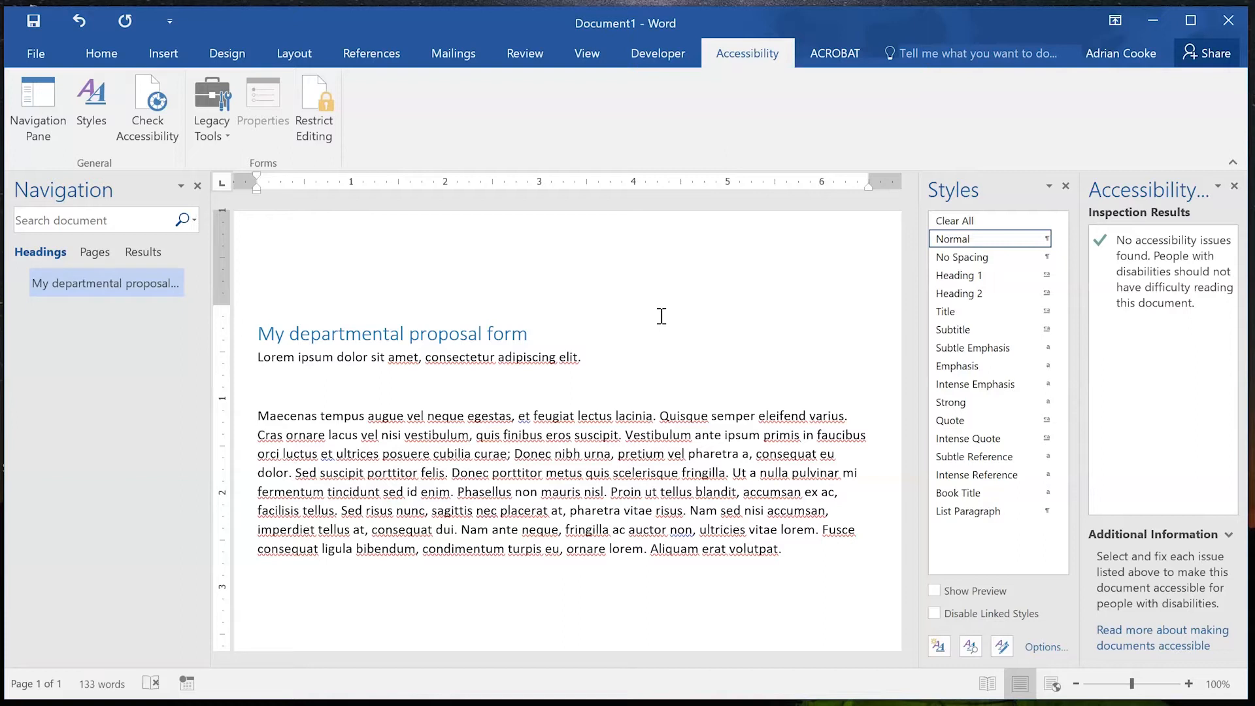
key("BackSpace")
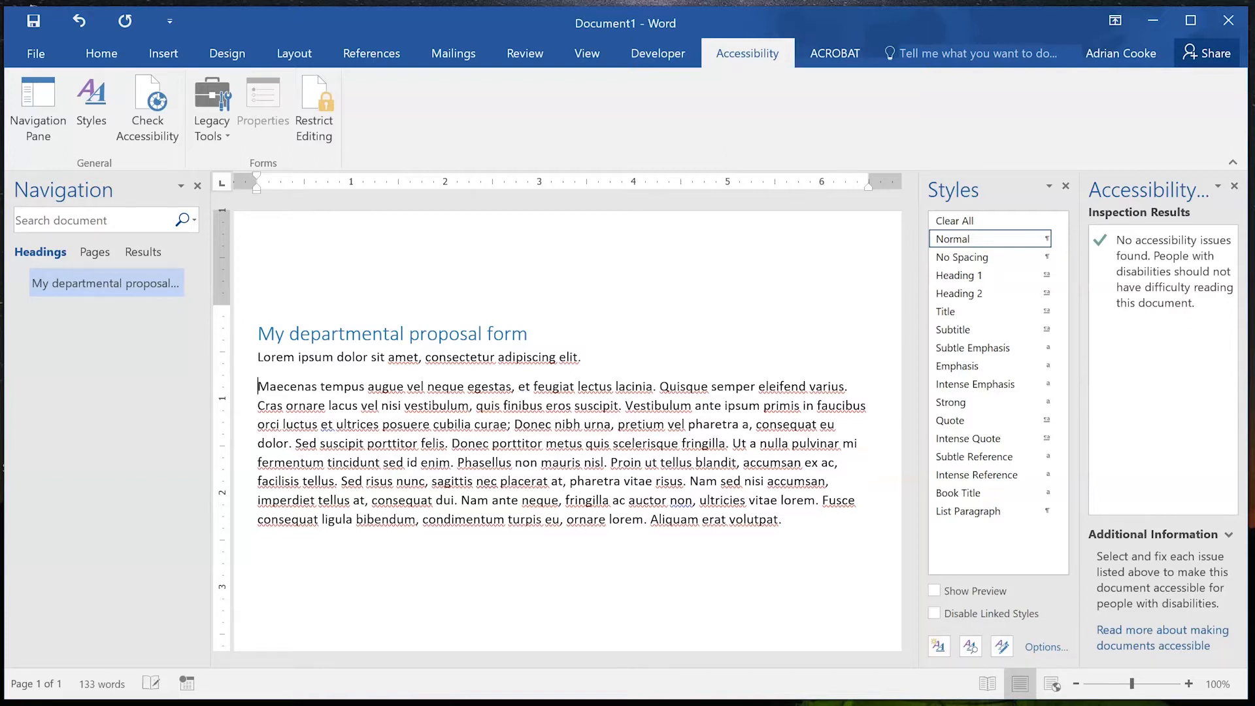
key("BackSpace")
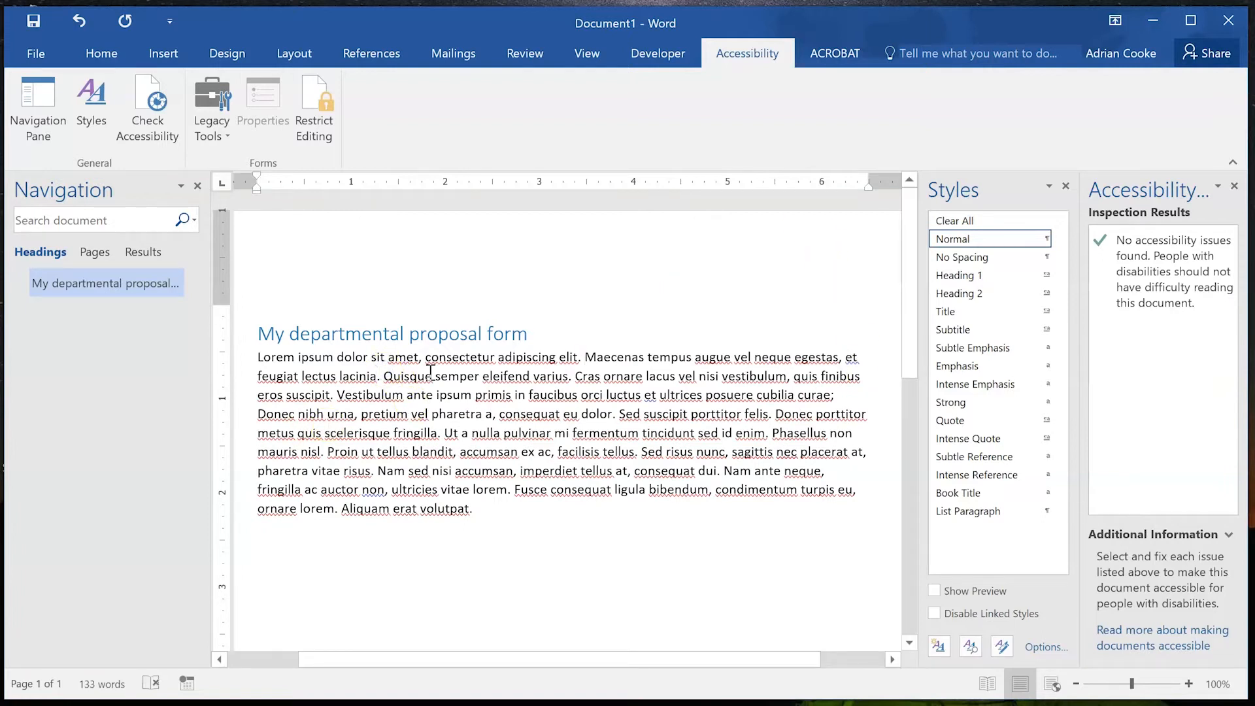
key("Return")
key("Return")
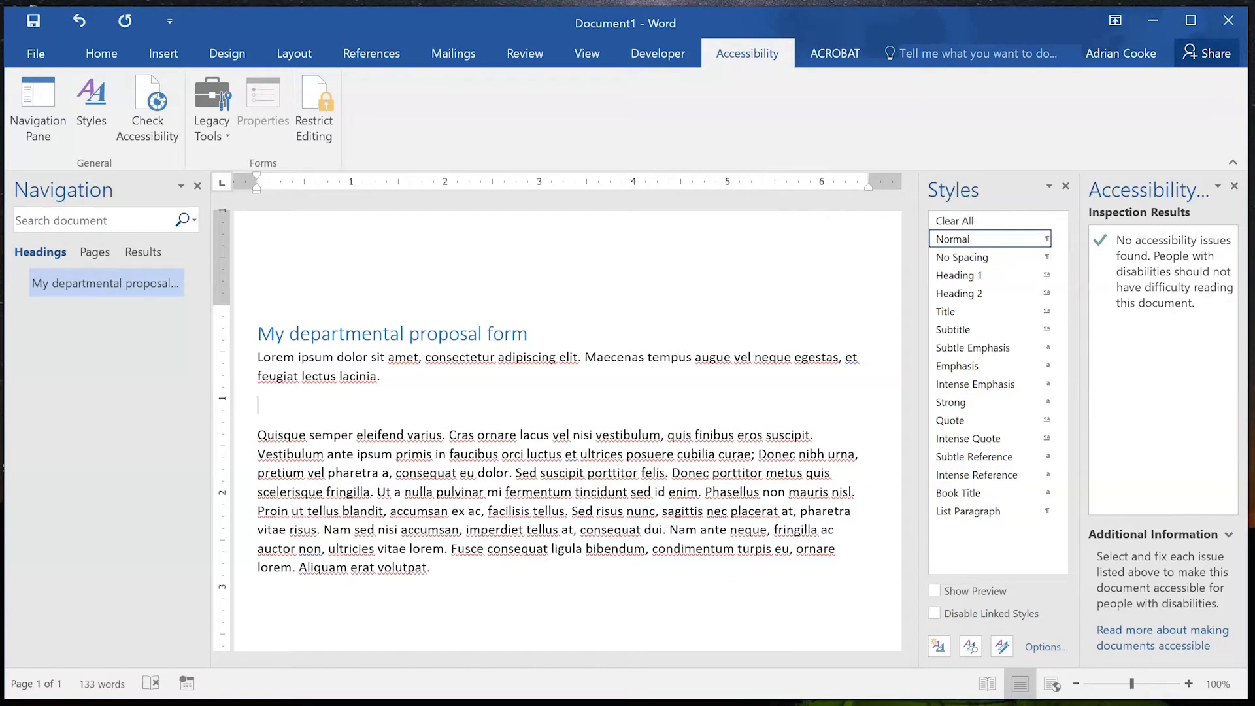
type("Your details")
key("Return")
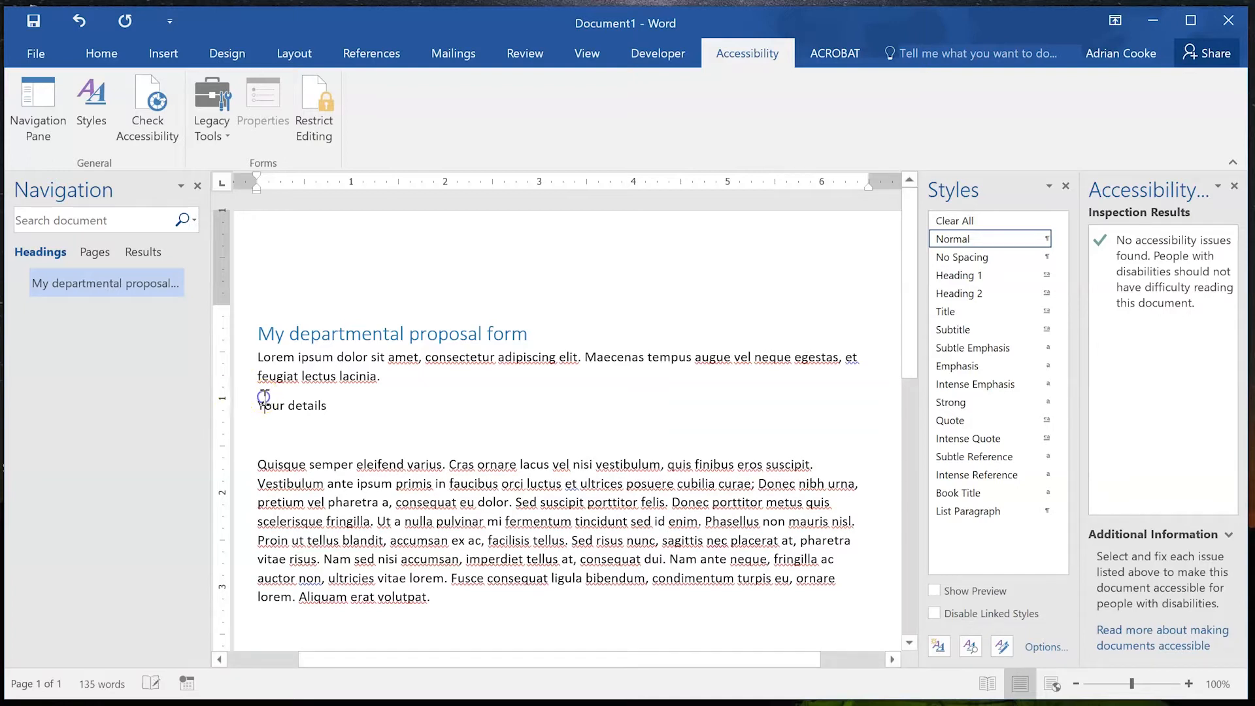
Apply Heading 2 to 'Your details' and remove the blank line below it.
left_click_drag(259, 405, 331, 408)
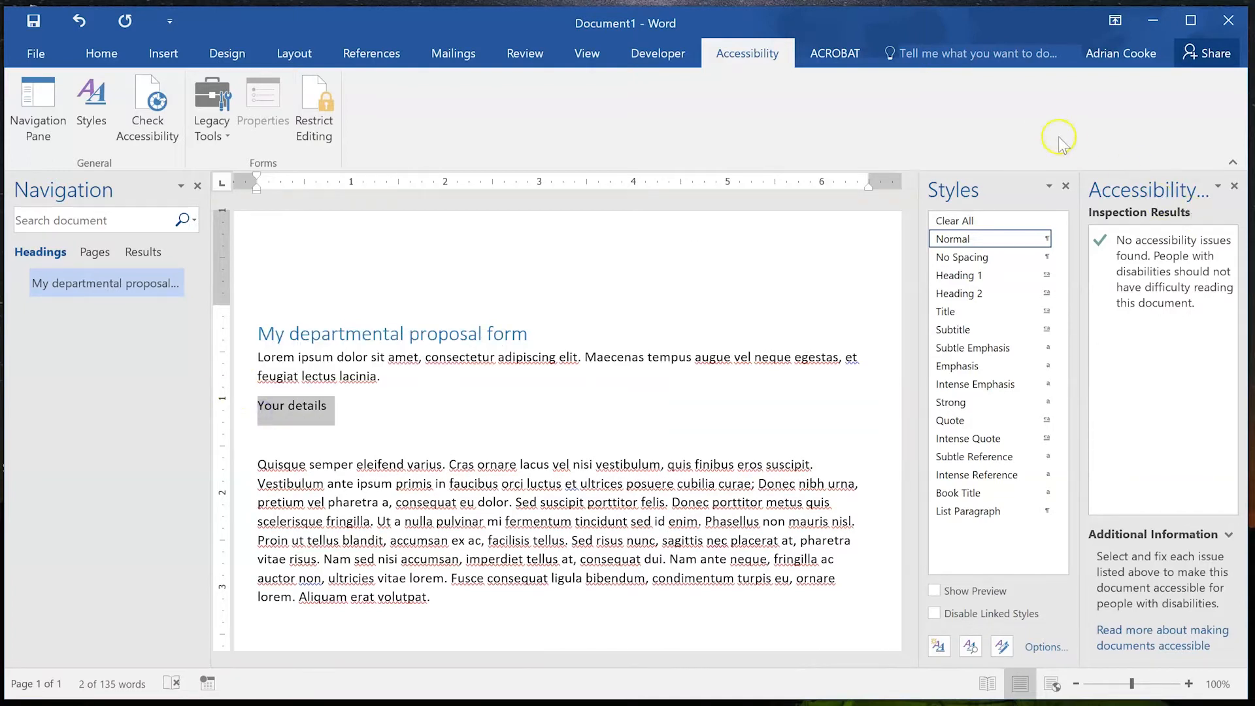
left_click(959, 293)
left_click(397, 430)
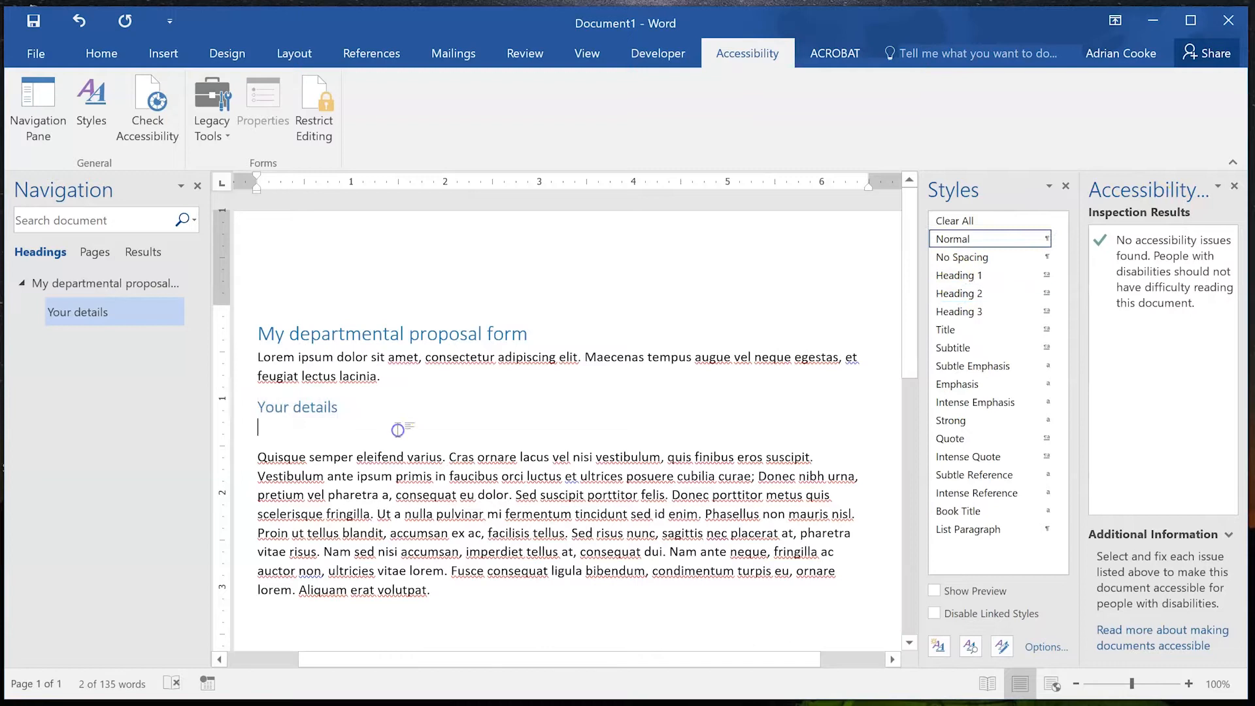
key("Delete")
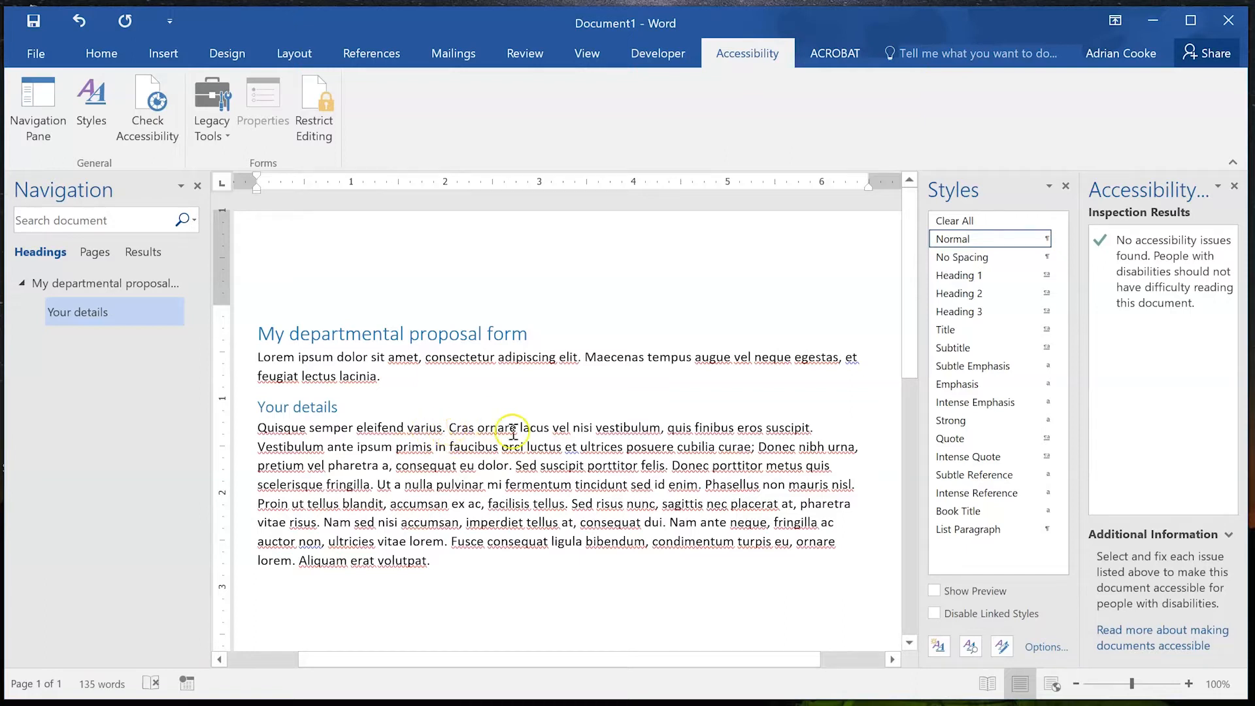
Add a 'First name:' line before the 'Cras' sentence.
left_click(448, 428)
key("Return")
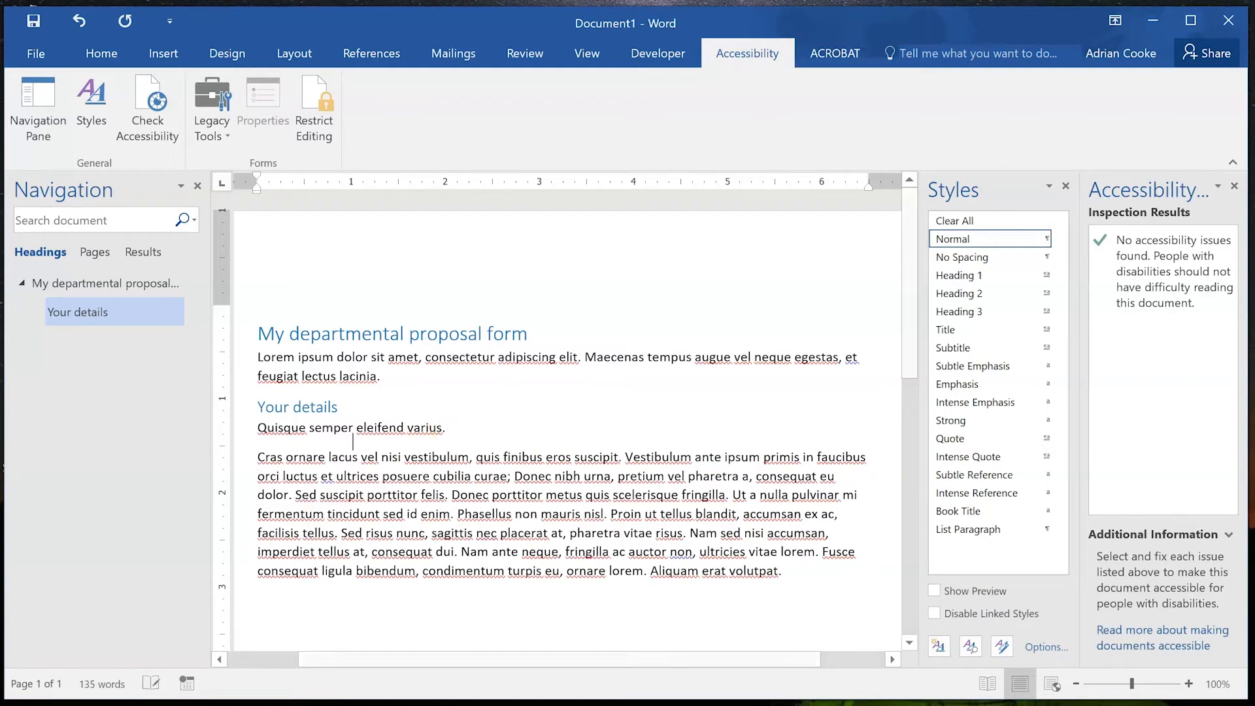
key("Return")
key("Up")
type("First name")
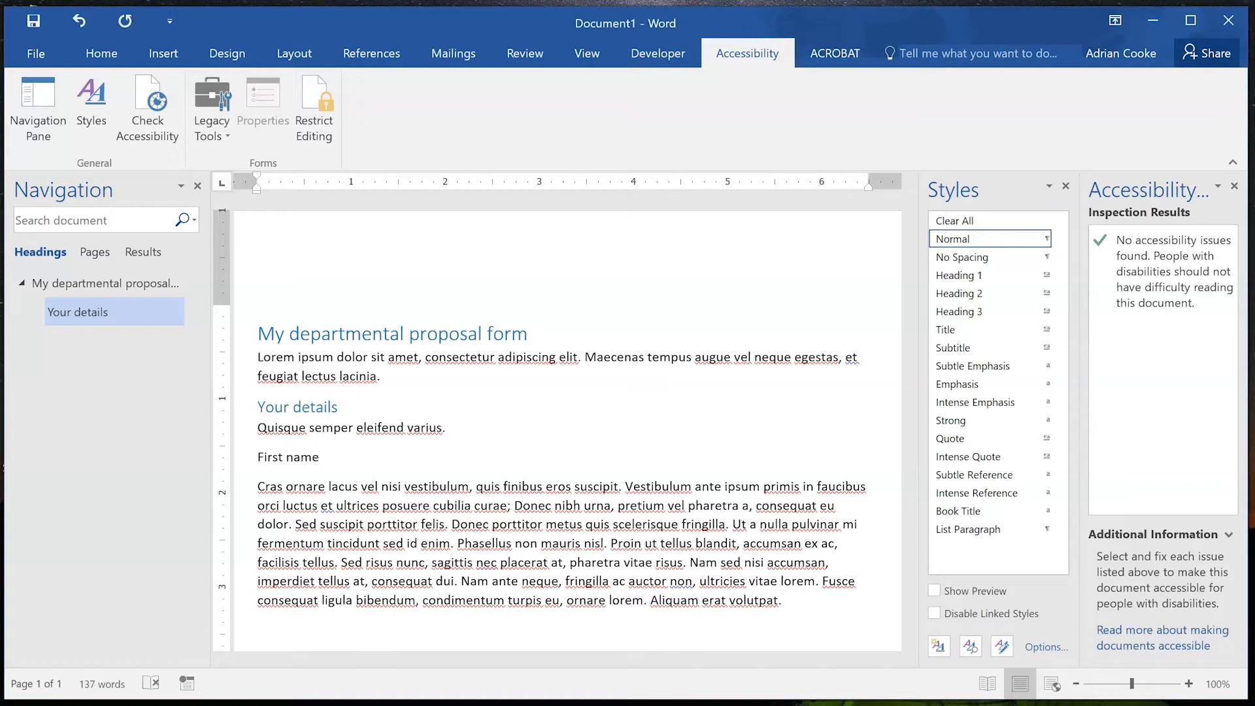
type(":")
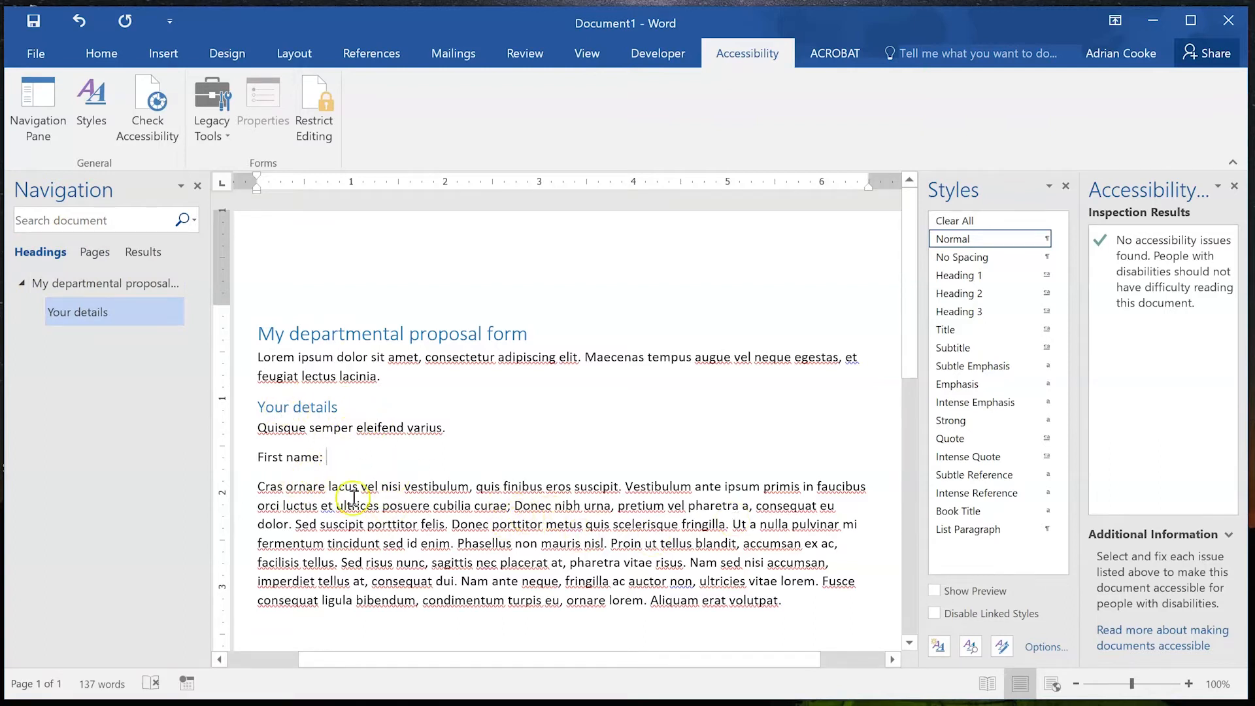
Insert 'Your proposal' above the Cras ornare paragraph and style it Heading 2.
left_click(256, 493)
key("Return")
type("Your prop")
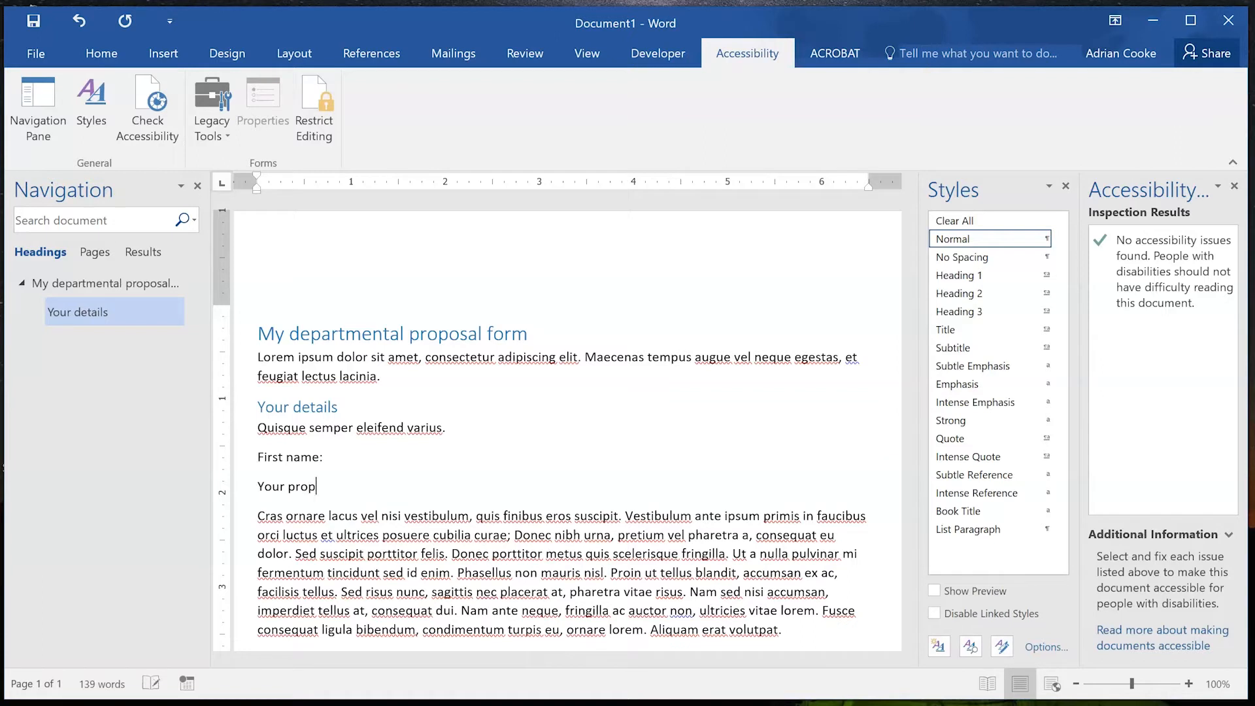
type("osal")
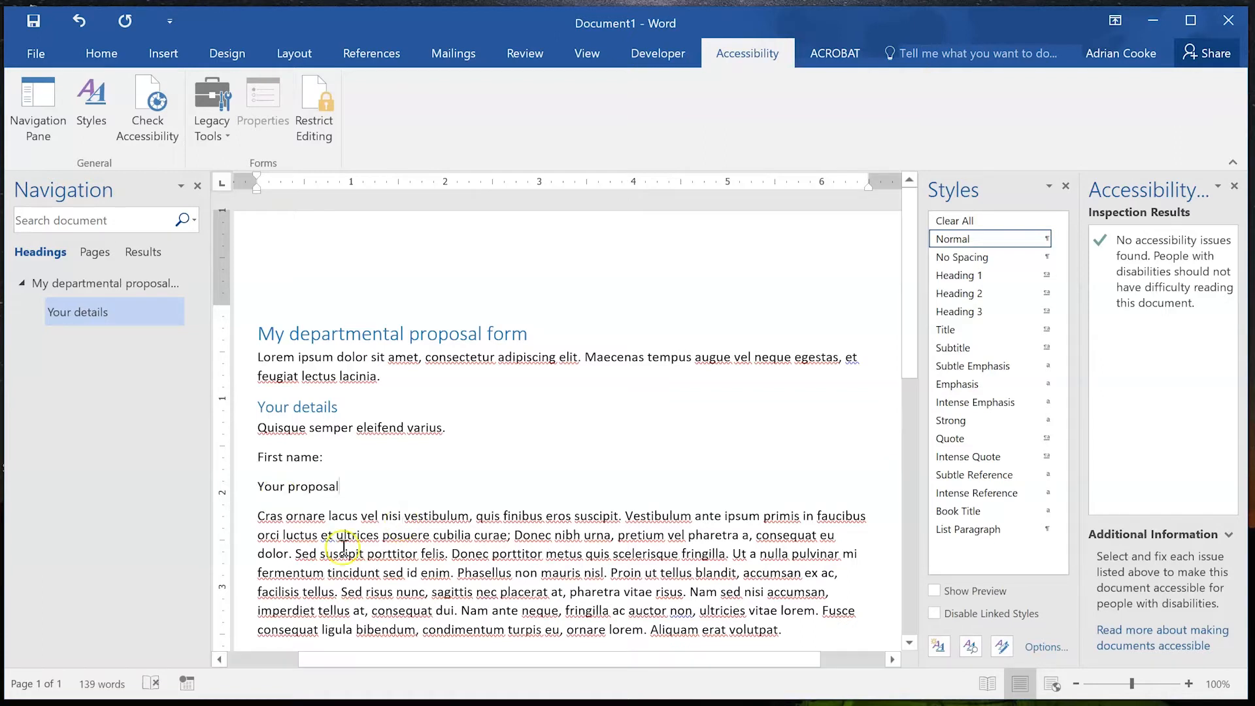
left_click(261, 489)
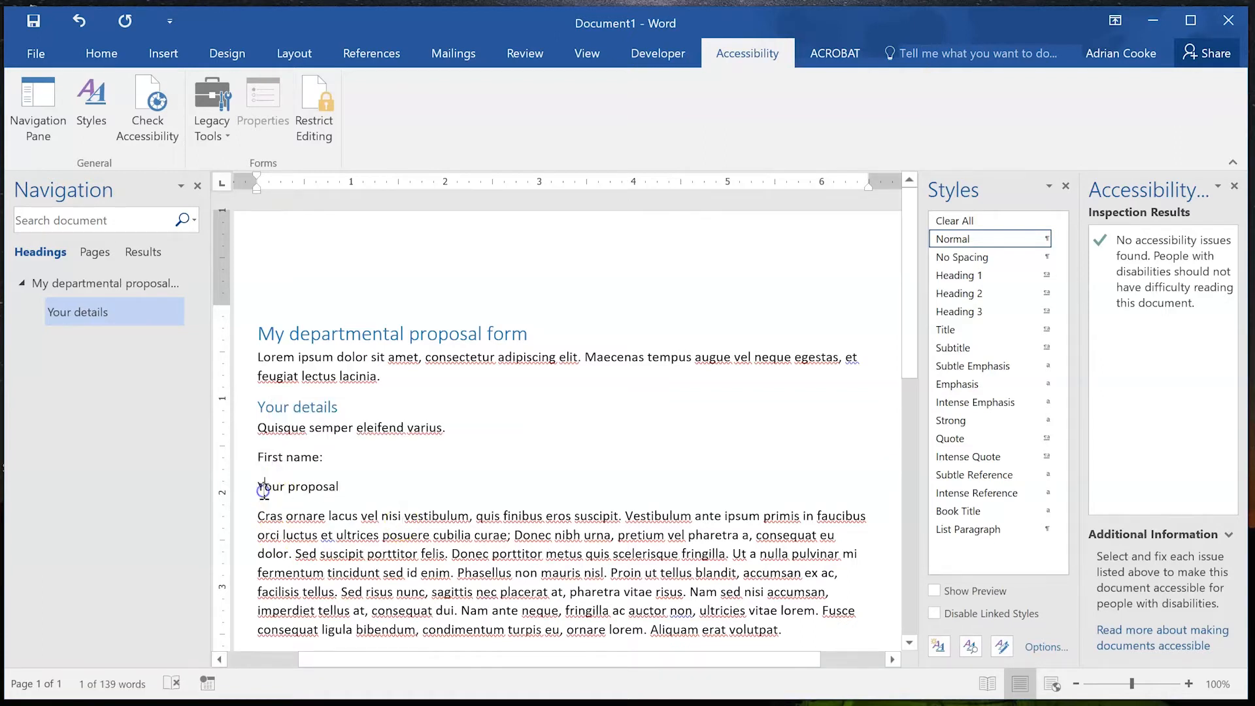
left_click(987, 293)
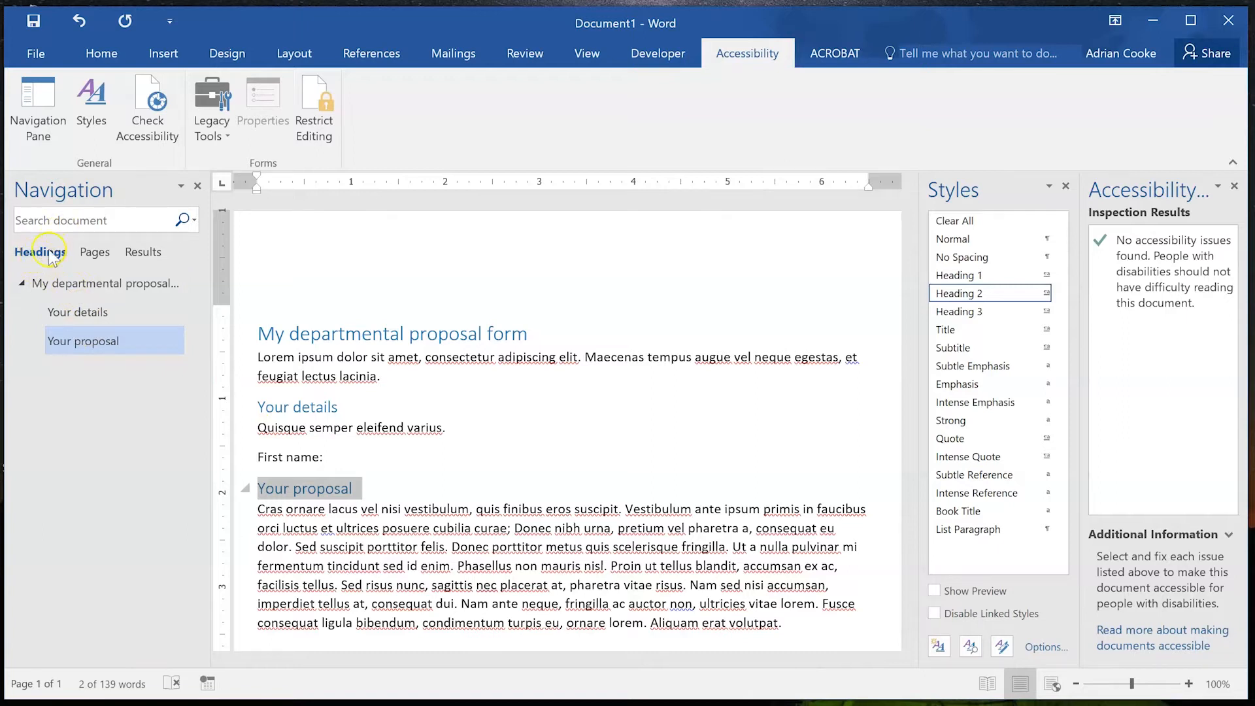
left_click(62, 290)
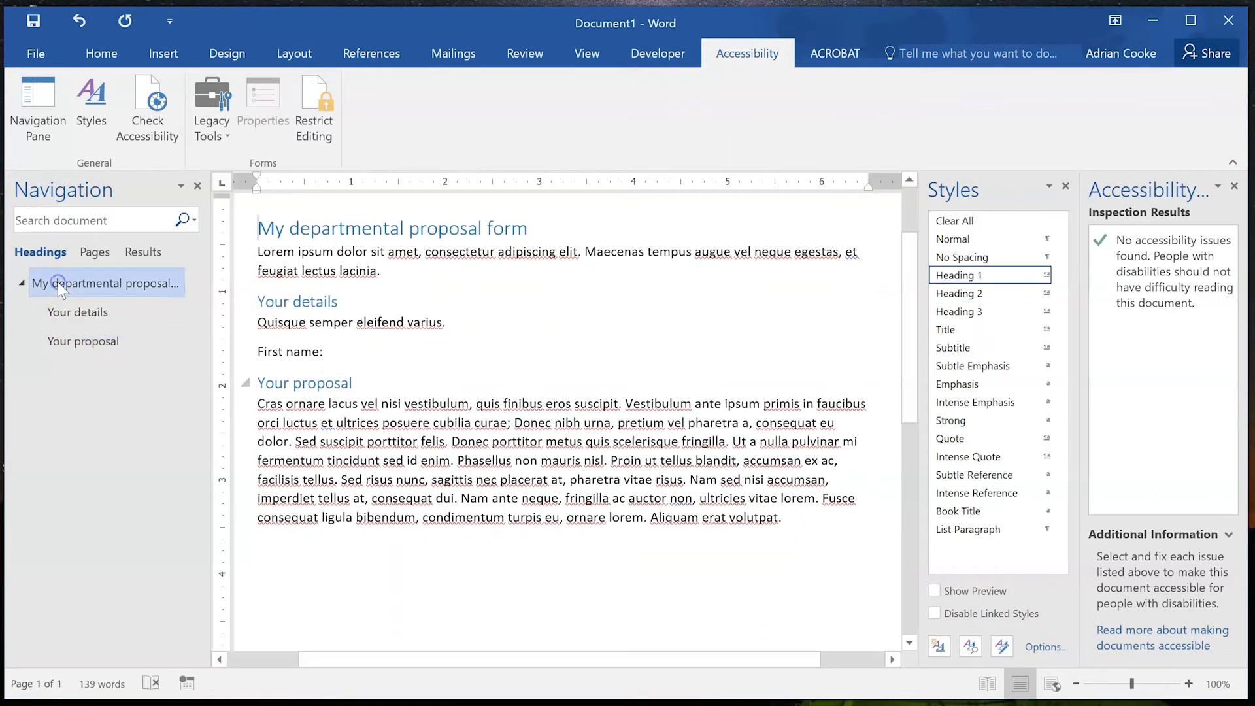
left_click(69, 315)
left_click(71, 341)
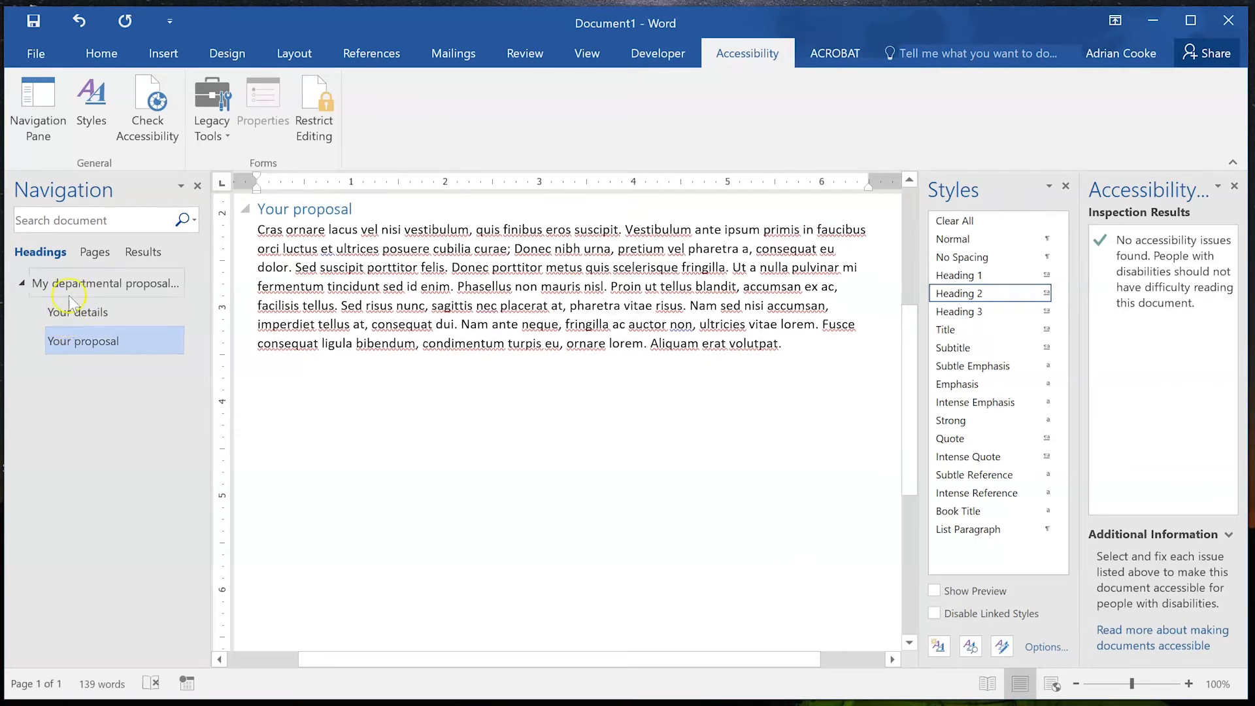
left_click(72, 312)
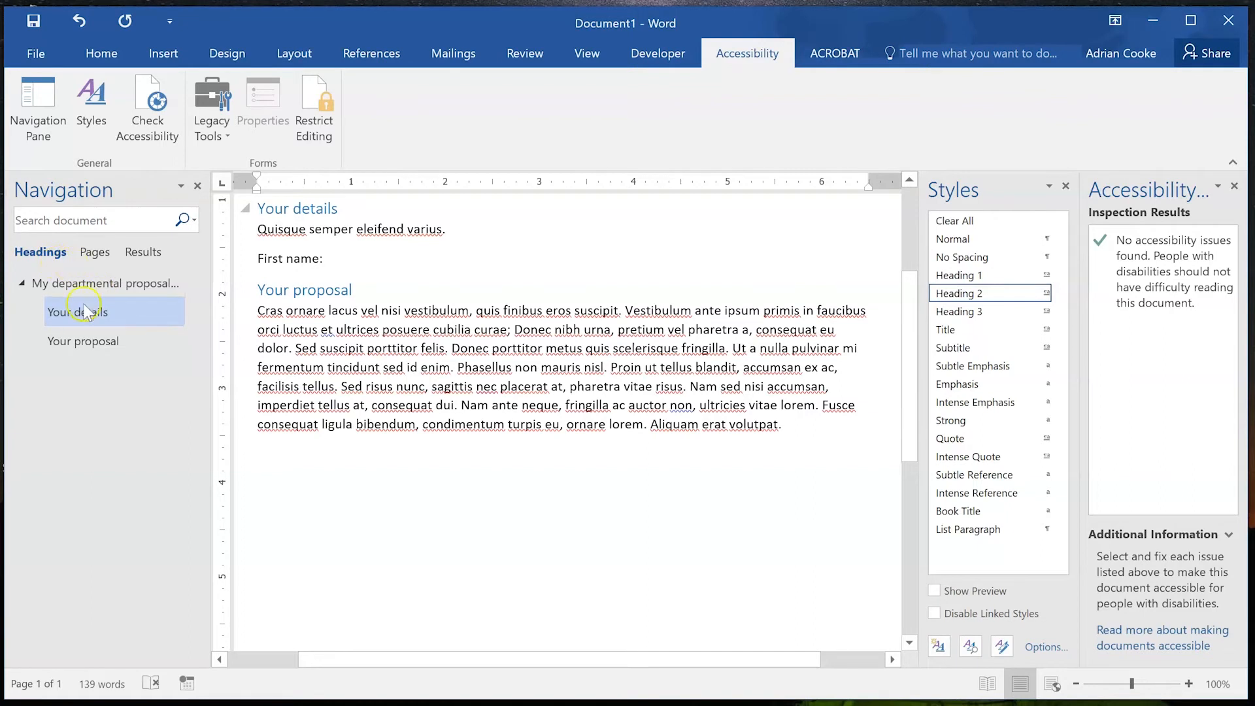
scroll(360, 340, "up", 5)
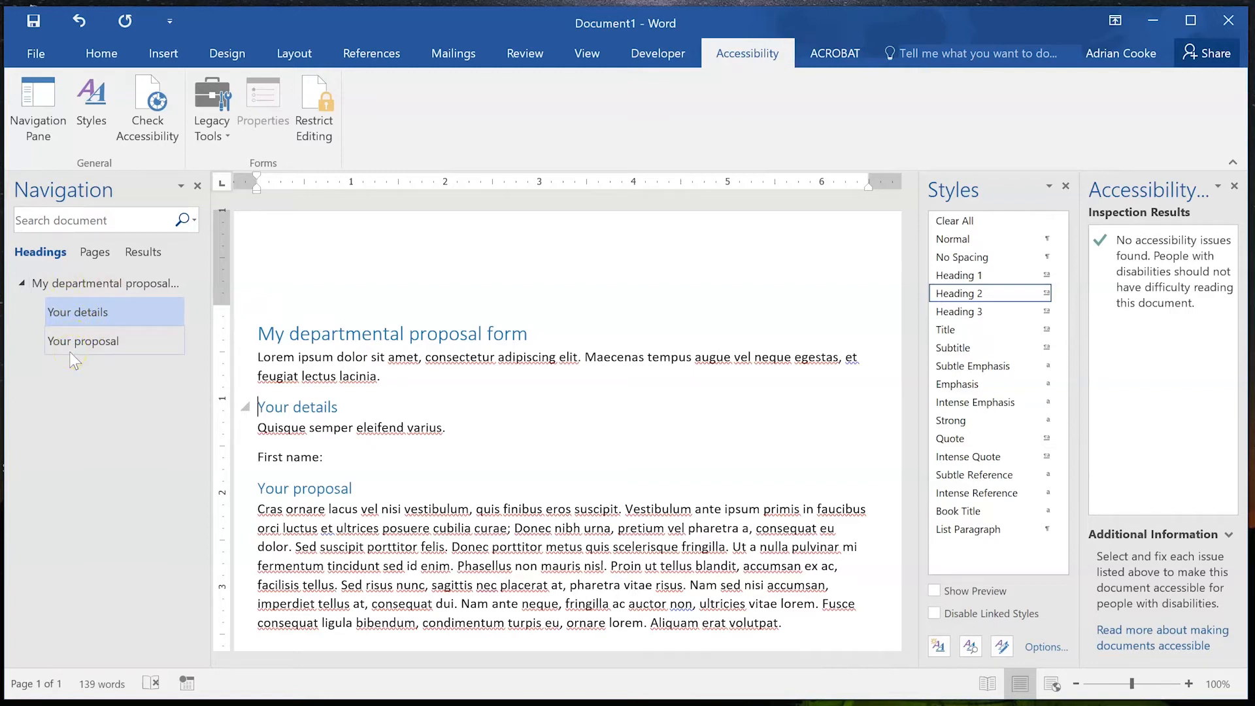
left_click(78, 336)
left_click(73, 305)
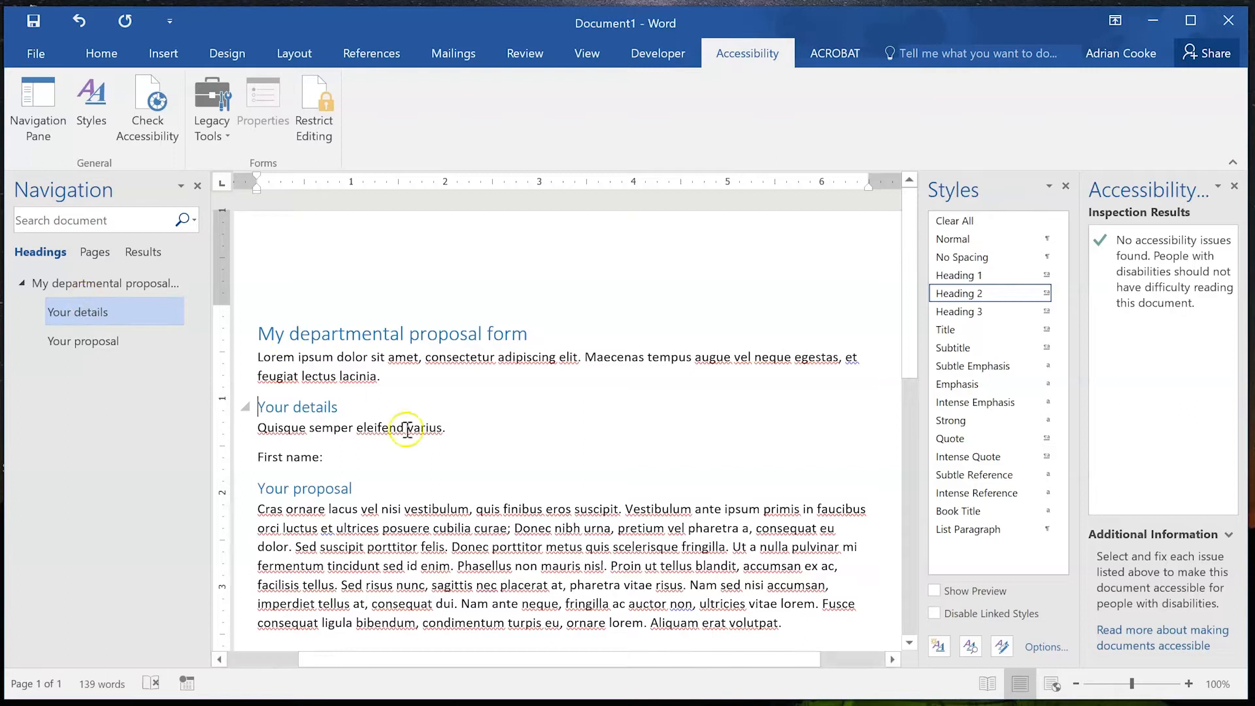
left_click(341, 460)
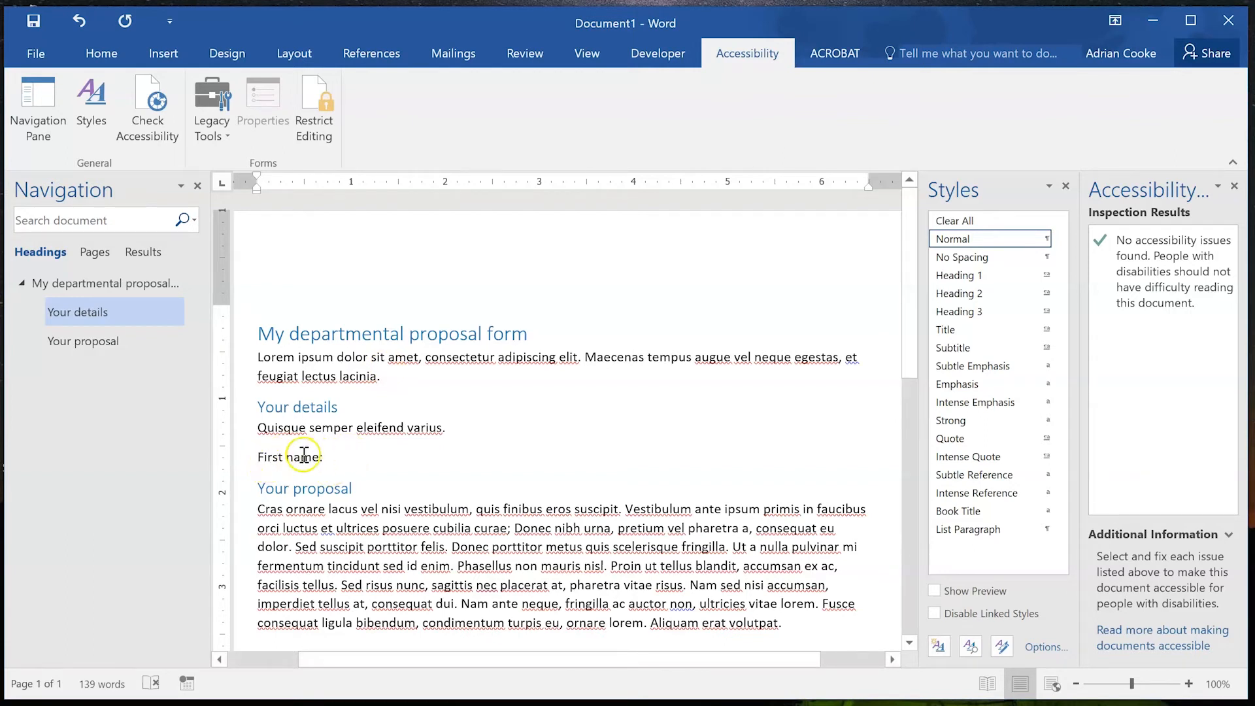
Type 'Last name:' and 'Email' on new lines directly below 'First name:'.
double_click(268, 459)
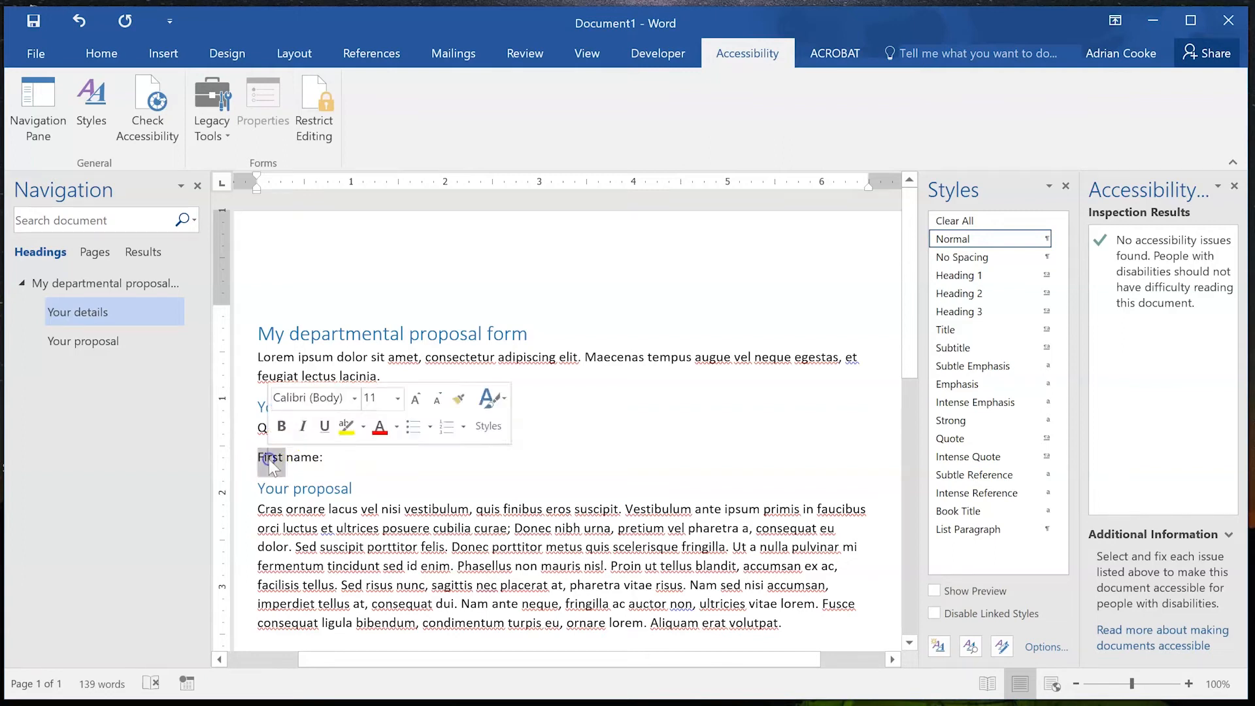
left_click(362, 451)
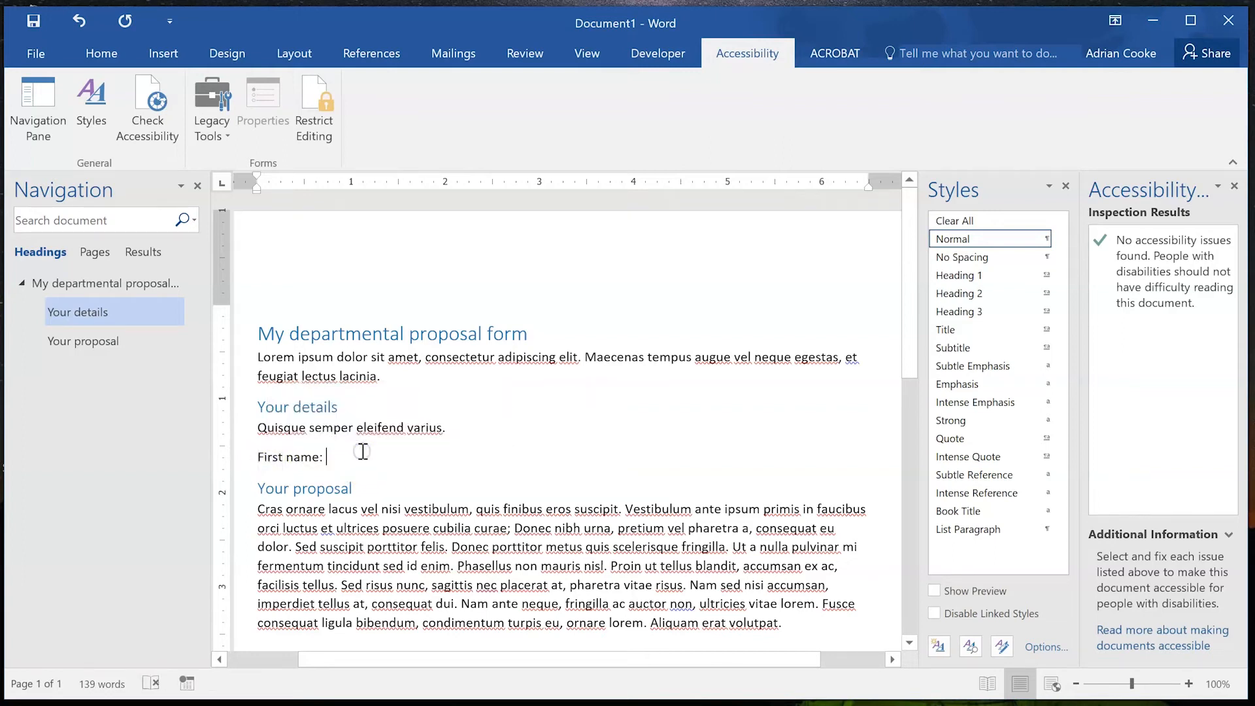
key("Return")
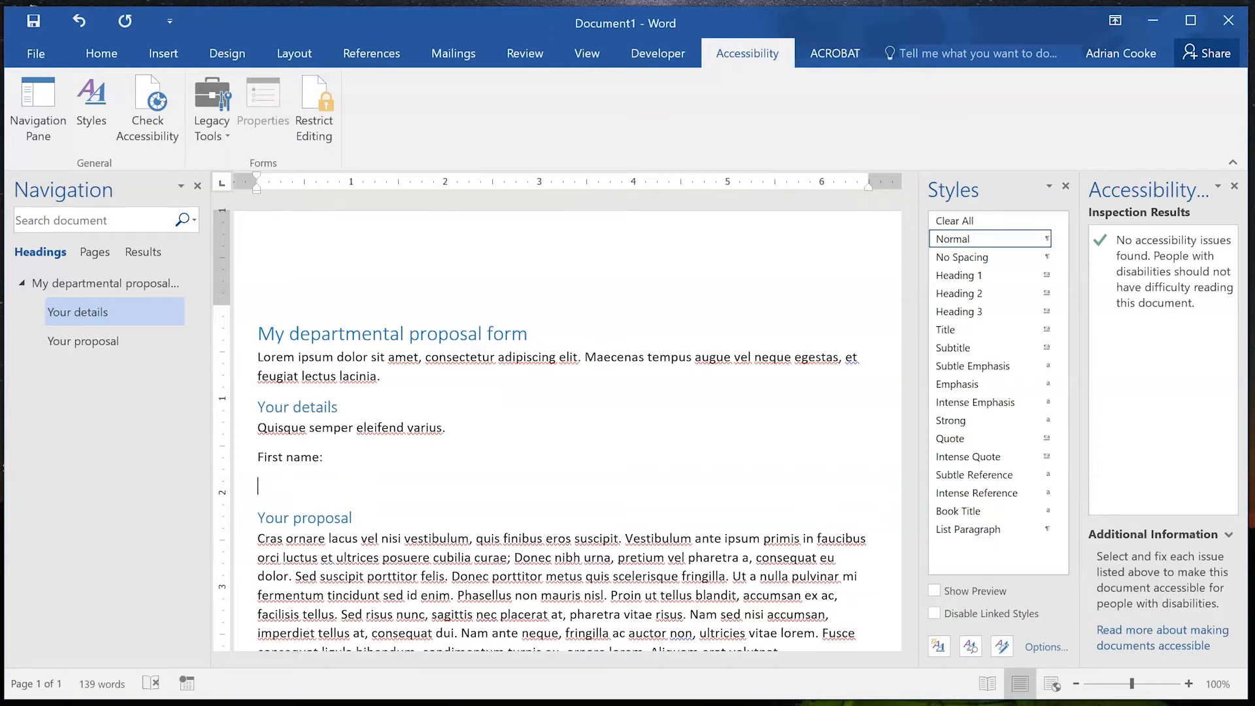
type("Last name:")
key("Return")
type("Email:")
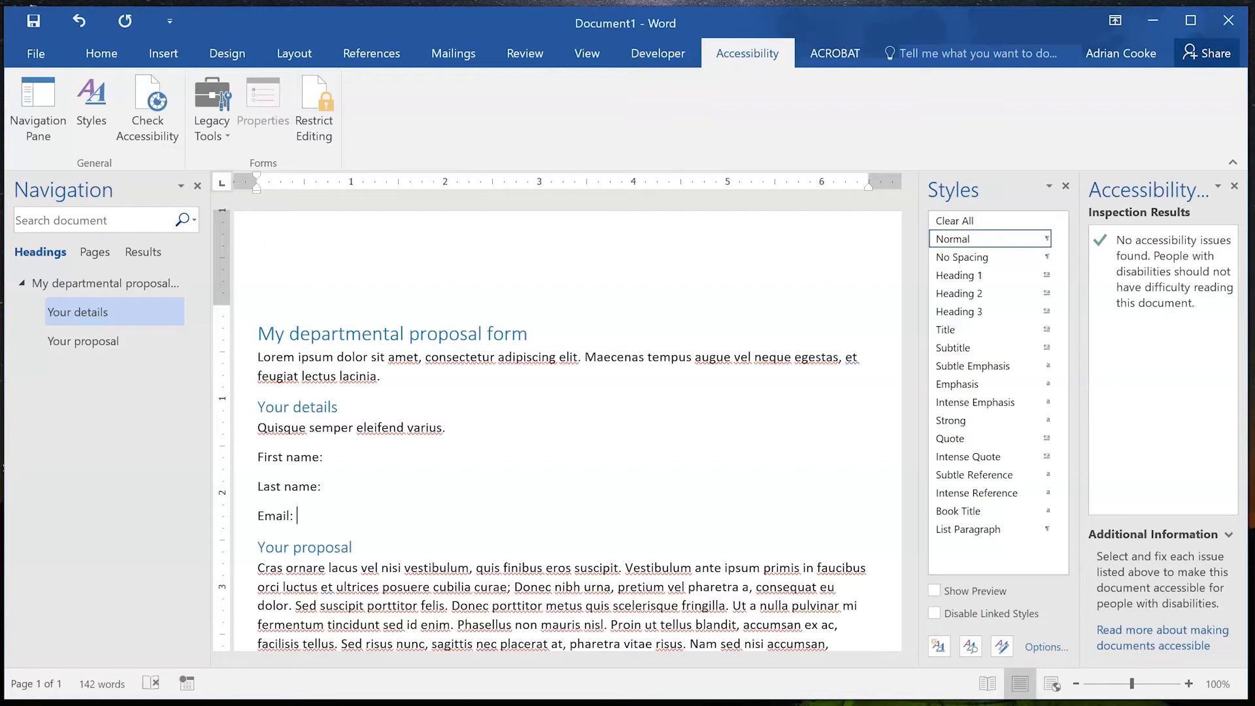
key("Left")
Select the whole 'Cras…' body paragraph under Your proposal.
scroll(424, 523, "down", 5)
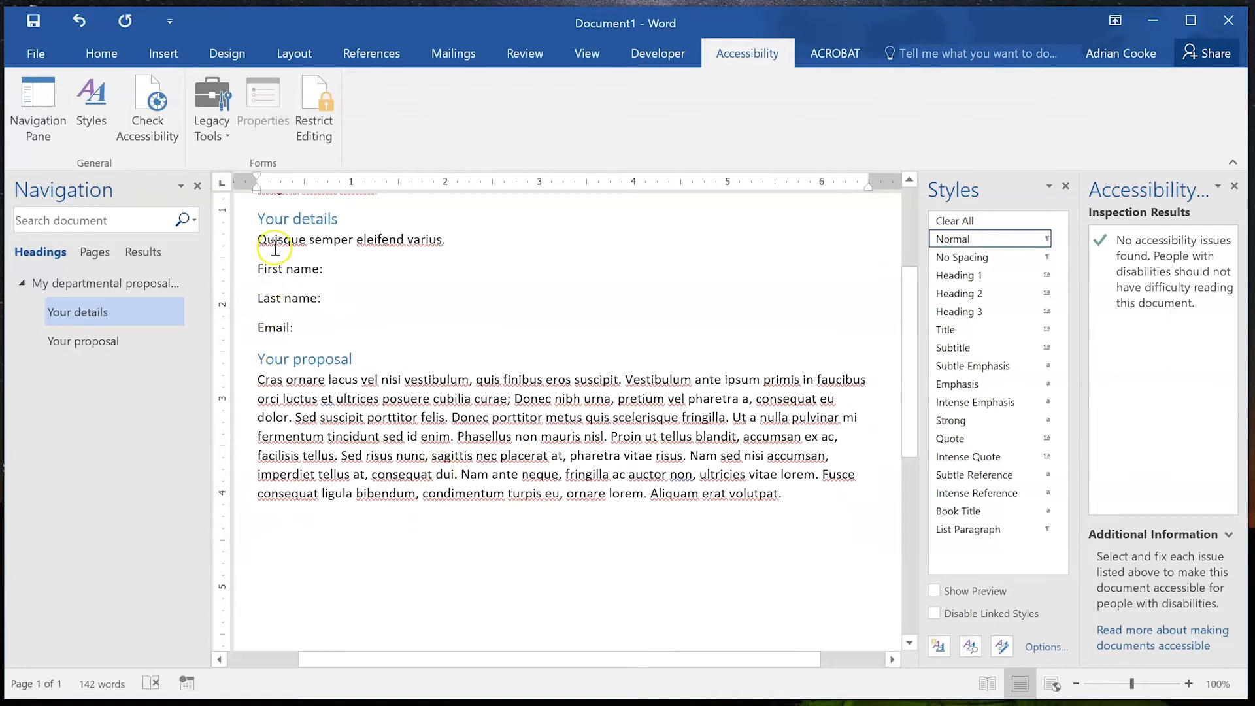
left_click(270, 379)
left_click_drag(270, 379, 828, 501)
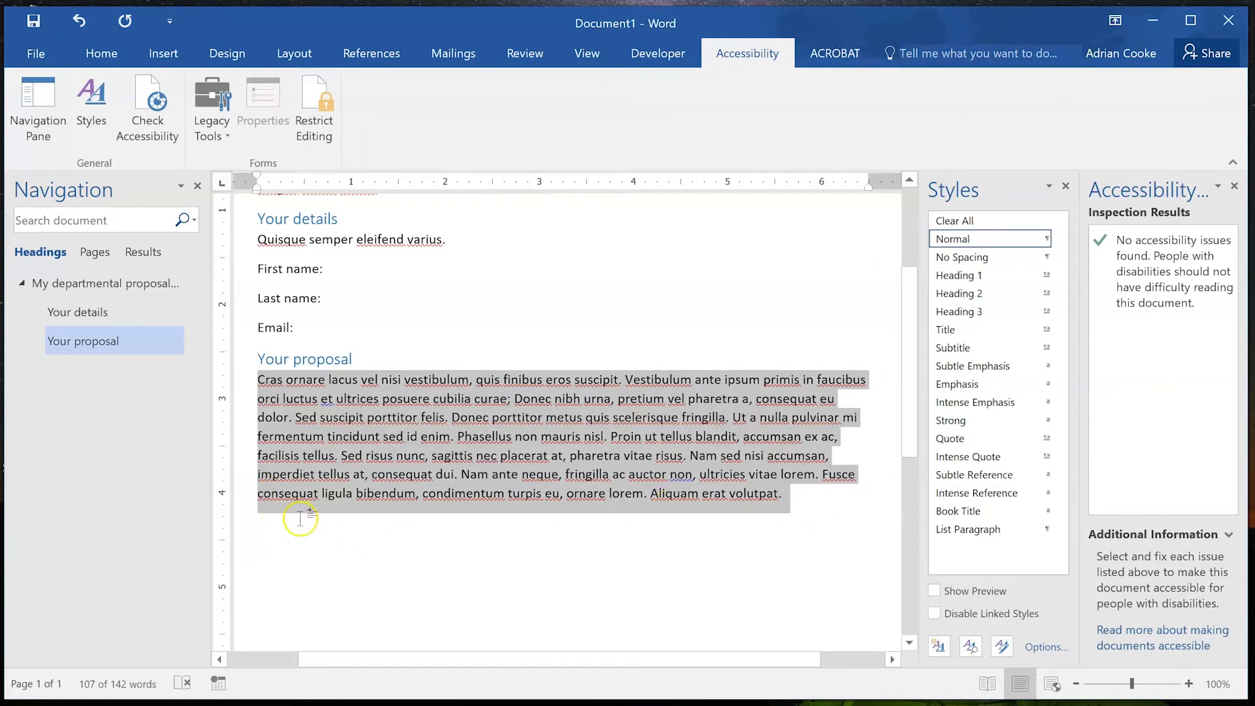
Change the Normal style's paragraph Spacing After from 8 pt to 12 pt.
left_click(1045, 238)
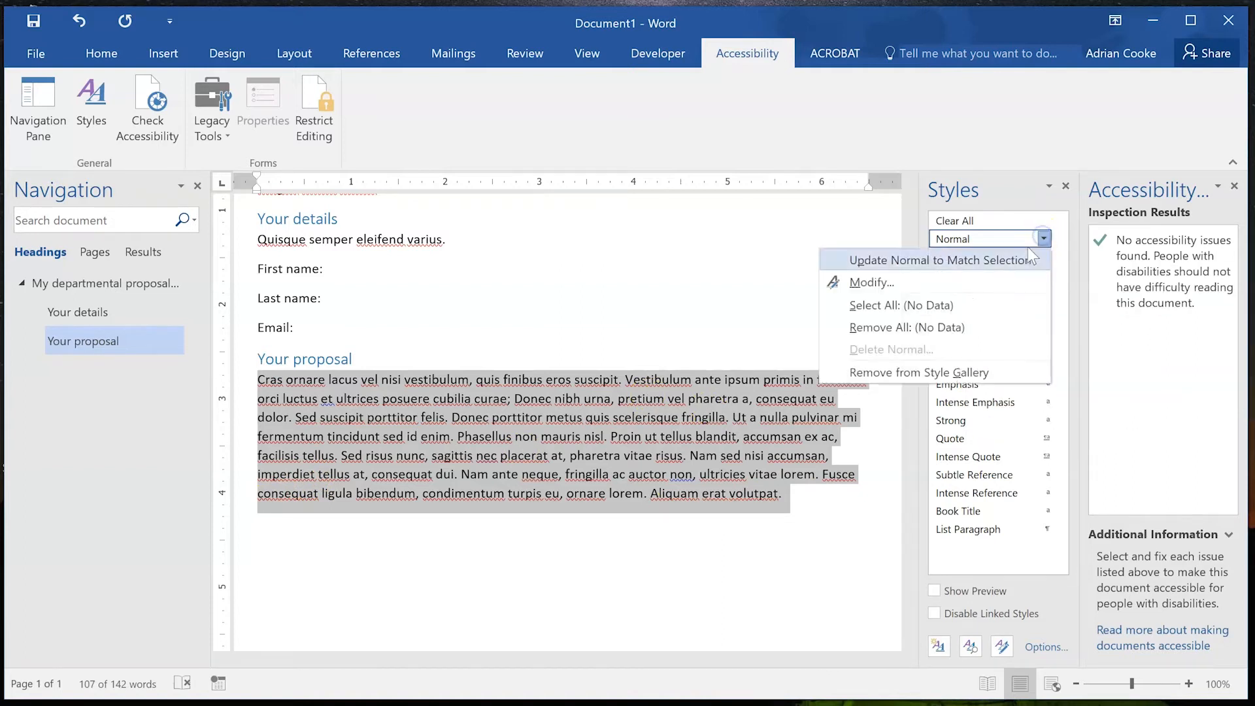
left_click(982, 283)
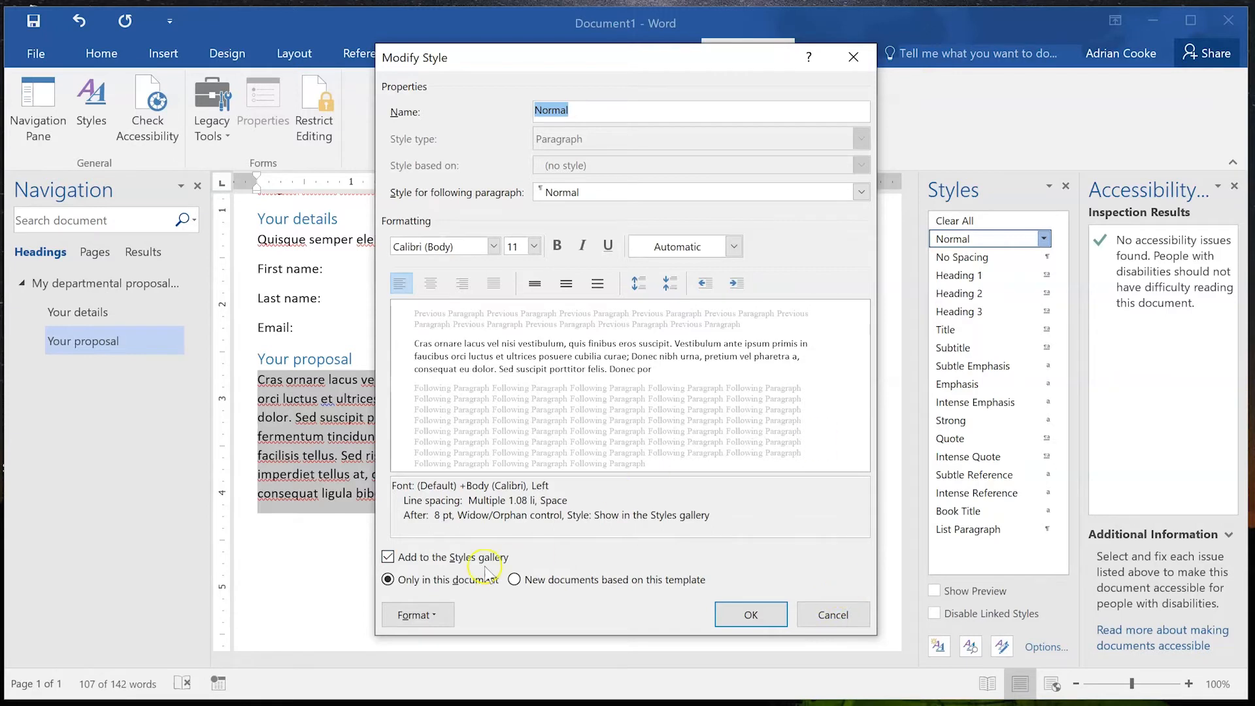
left_click(424, 618)
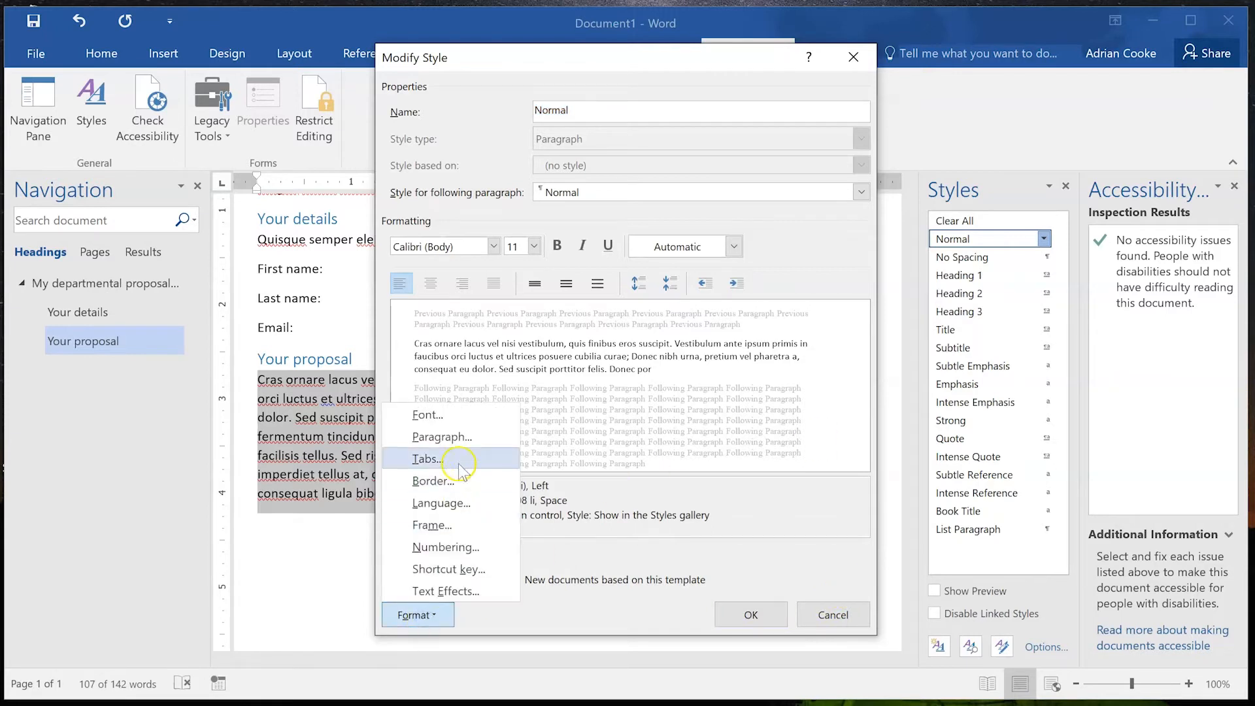
left_click(458, 435)
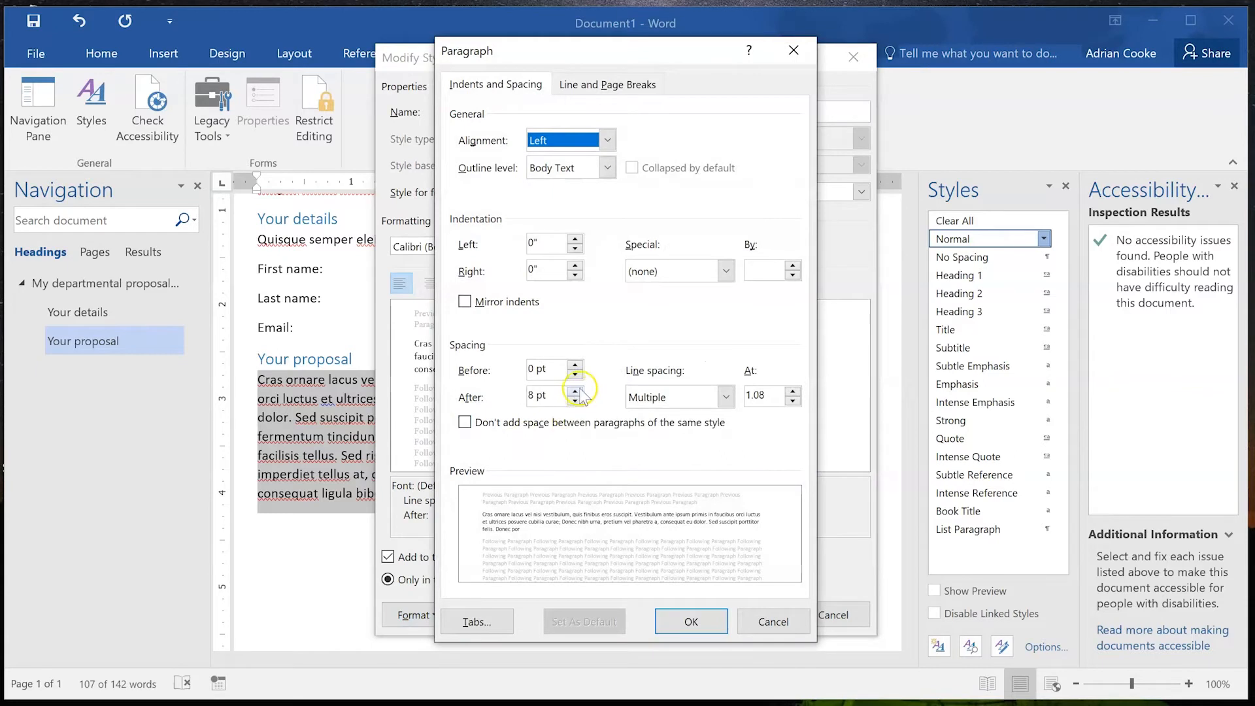
left_click(574, 391)
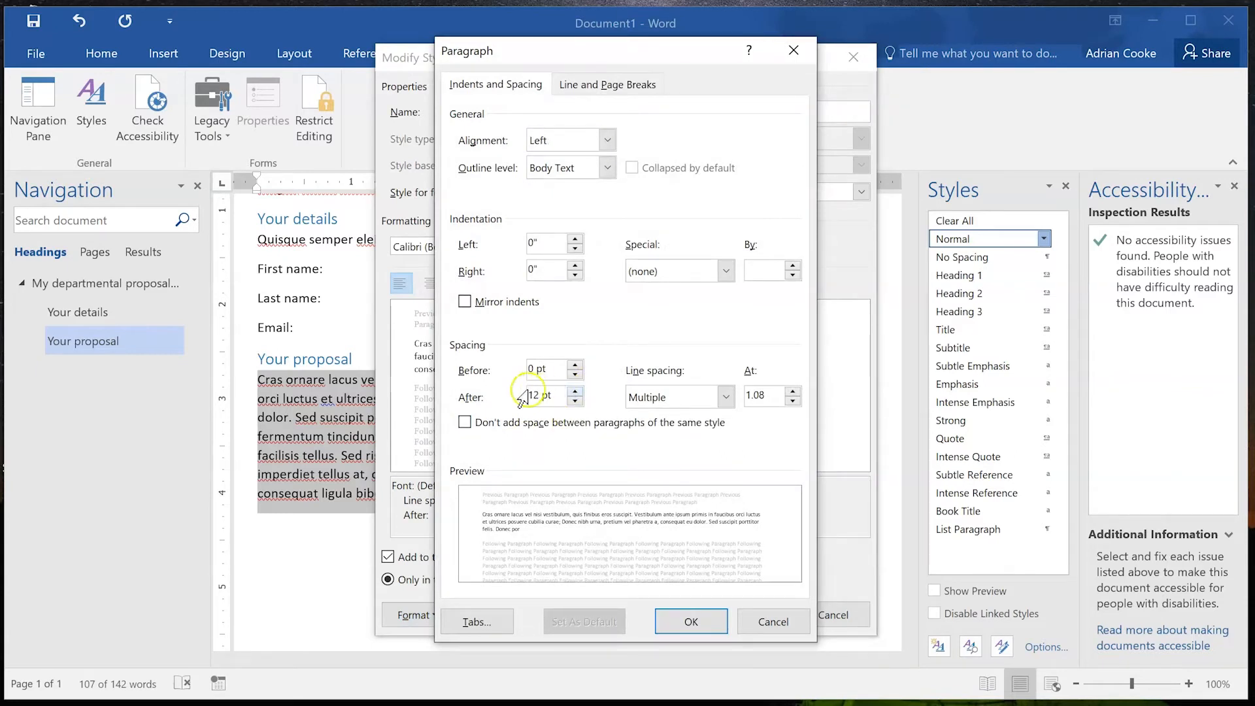
left_click(691, 621)
left_click(751, 615)
scroll(649, 435, "down", 4)
scroll(650, 435, "up", 8)
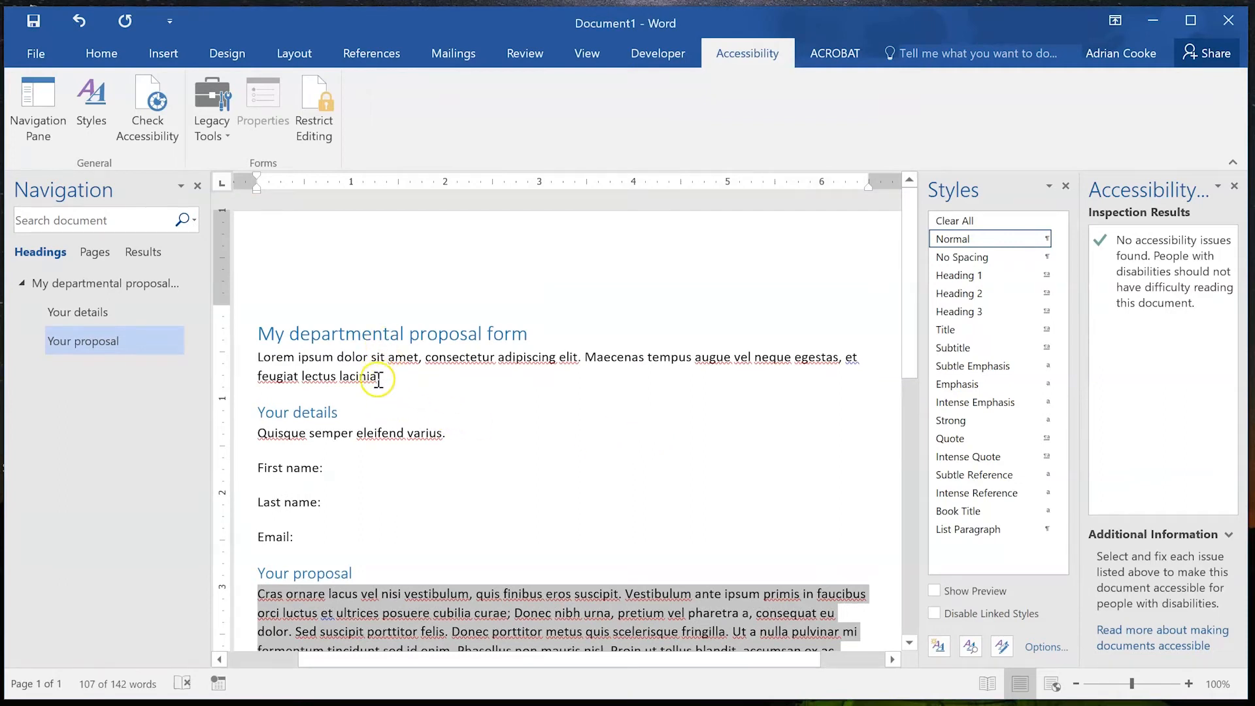
left_click(311, 538)
key("Return")
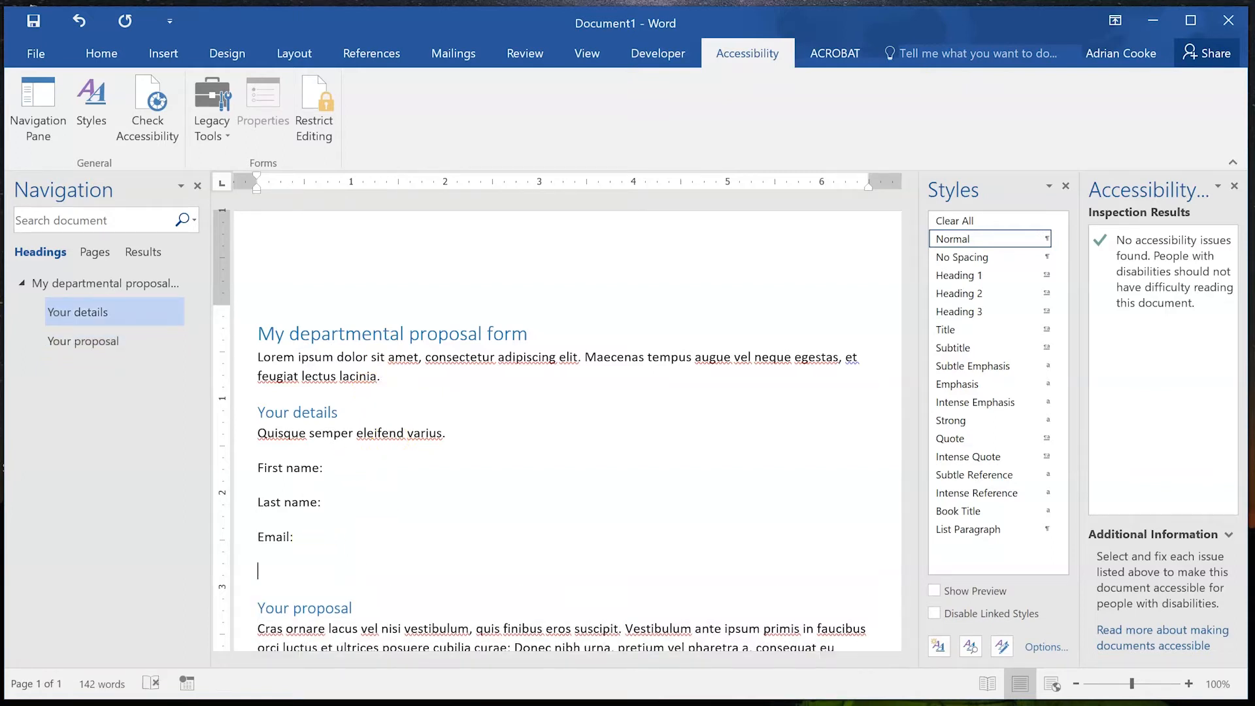
key("Return")
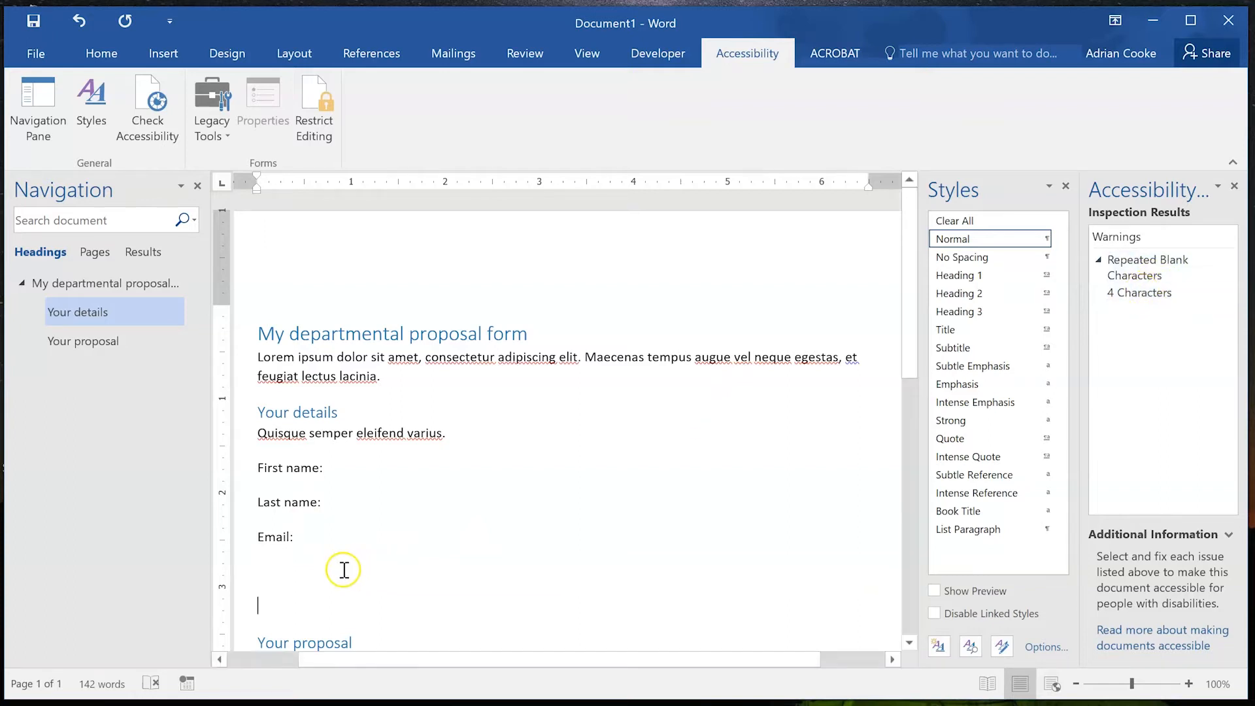
key("BackSpace")
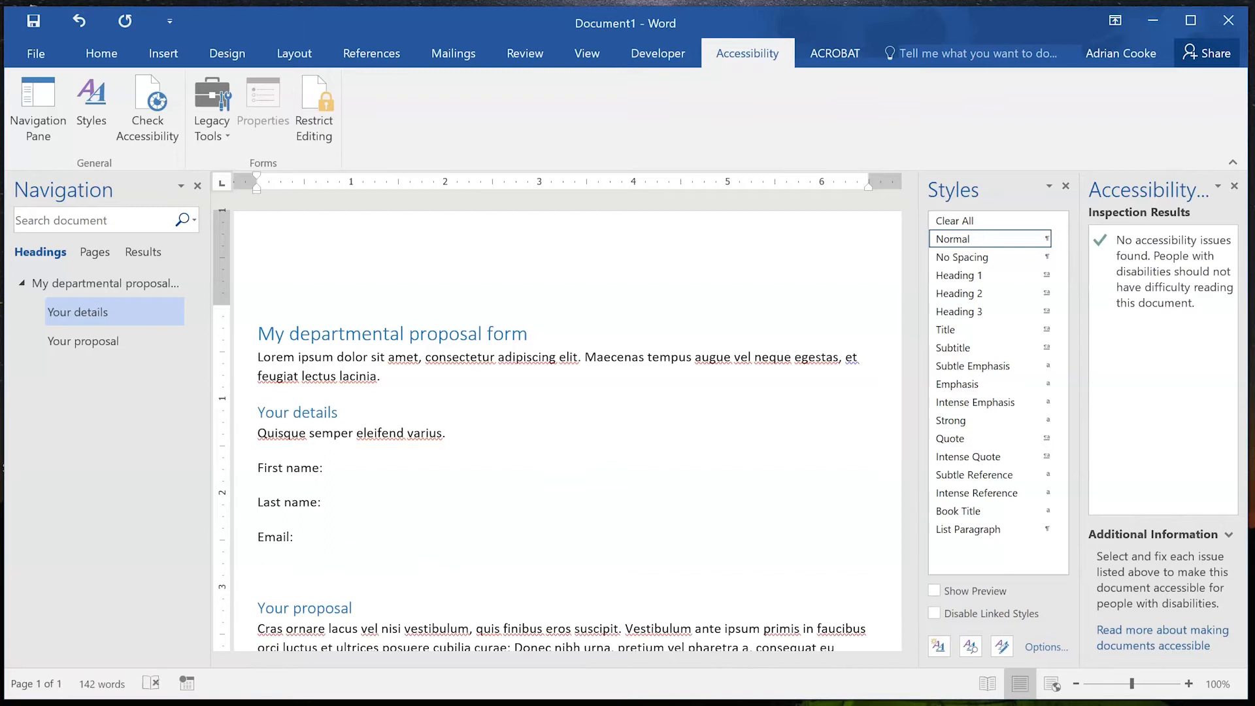
key("BackSpace")
left_click(372, 457)
left_click(353, 467)
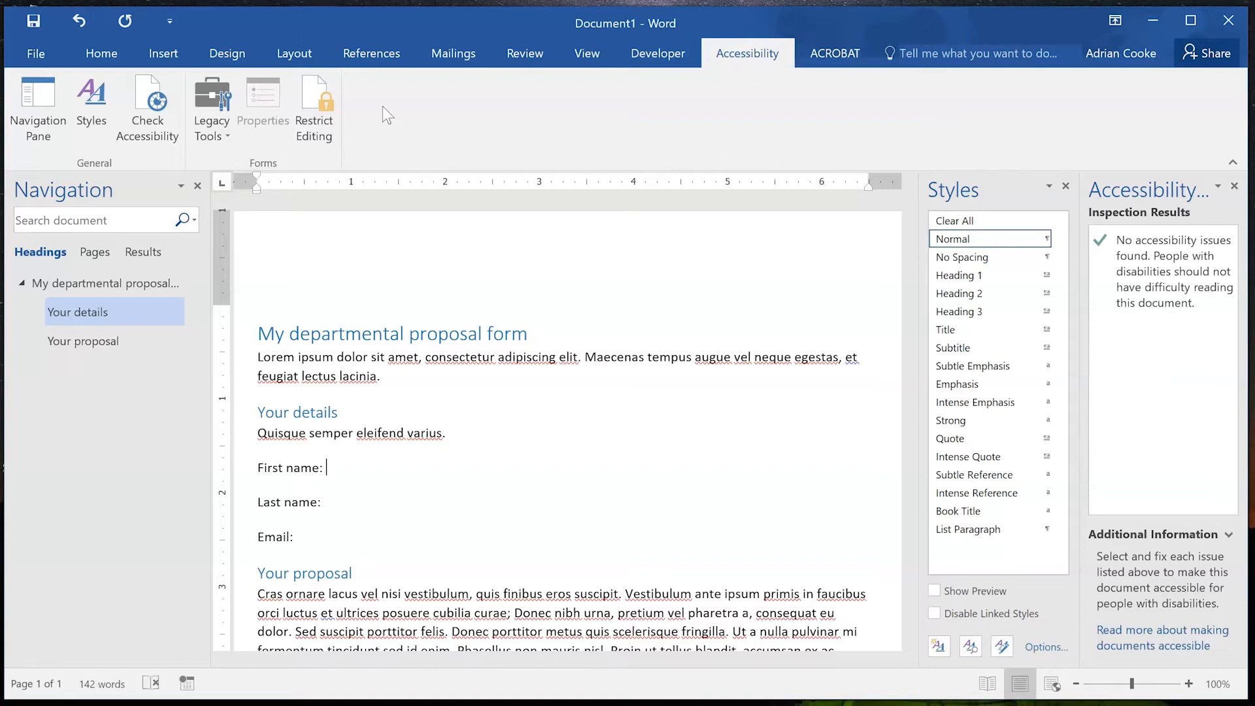
Insert a Legacy Tools text form field after the First name:, Last name: and Email: labels.
left_click(317, 112)
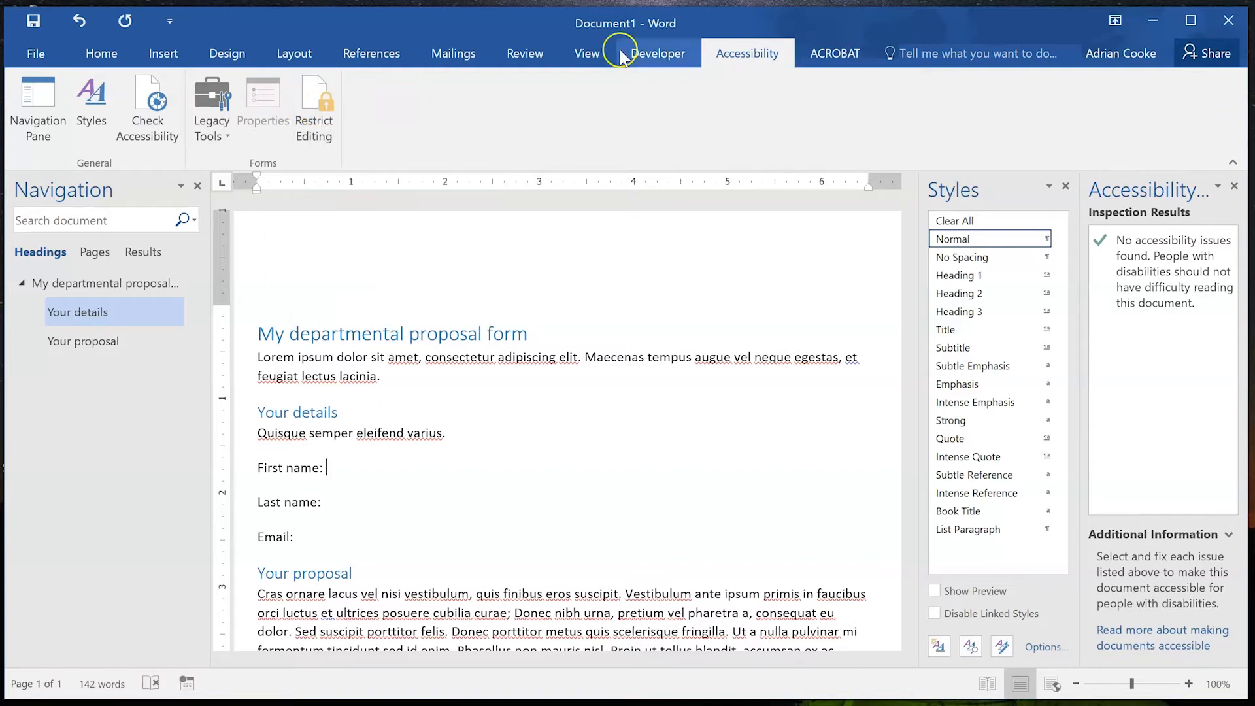
left_click(214, 93)
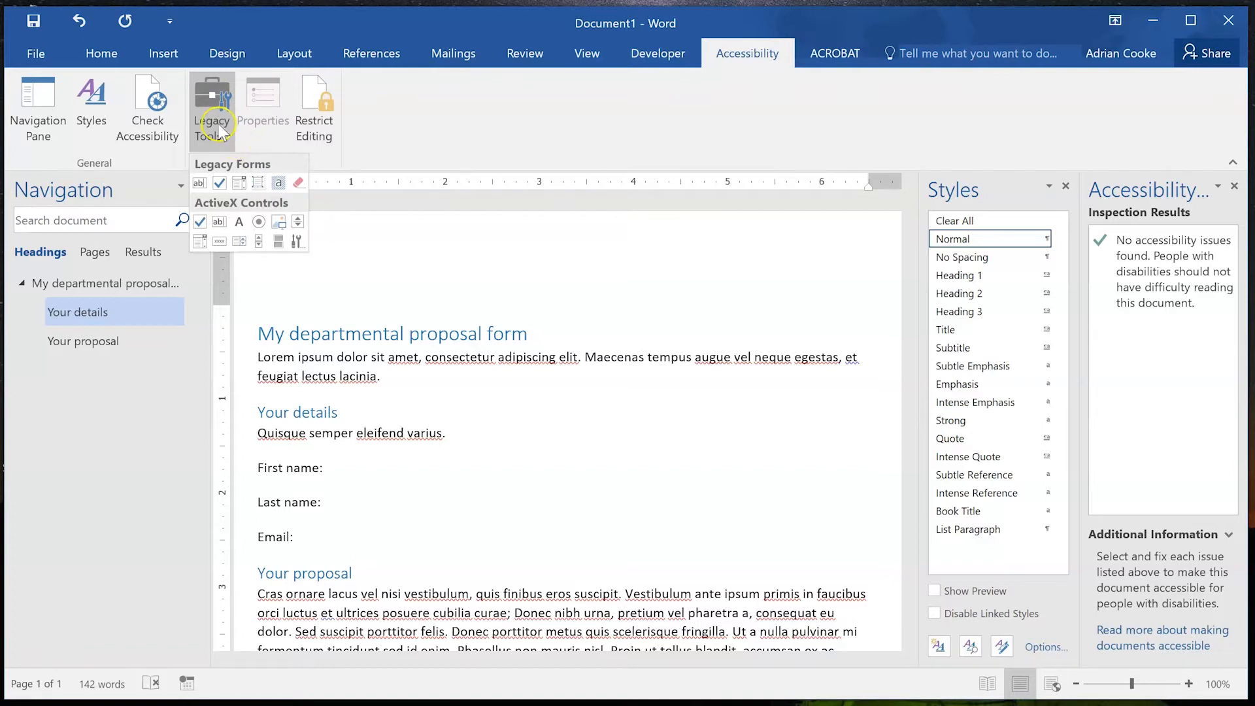
left_click(200, 183)
left_click(348, 493)
left_click(210, 128)
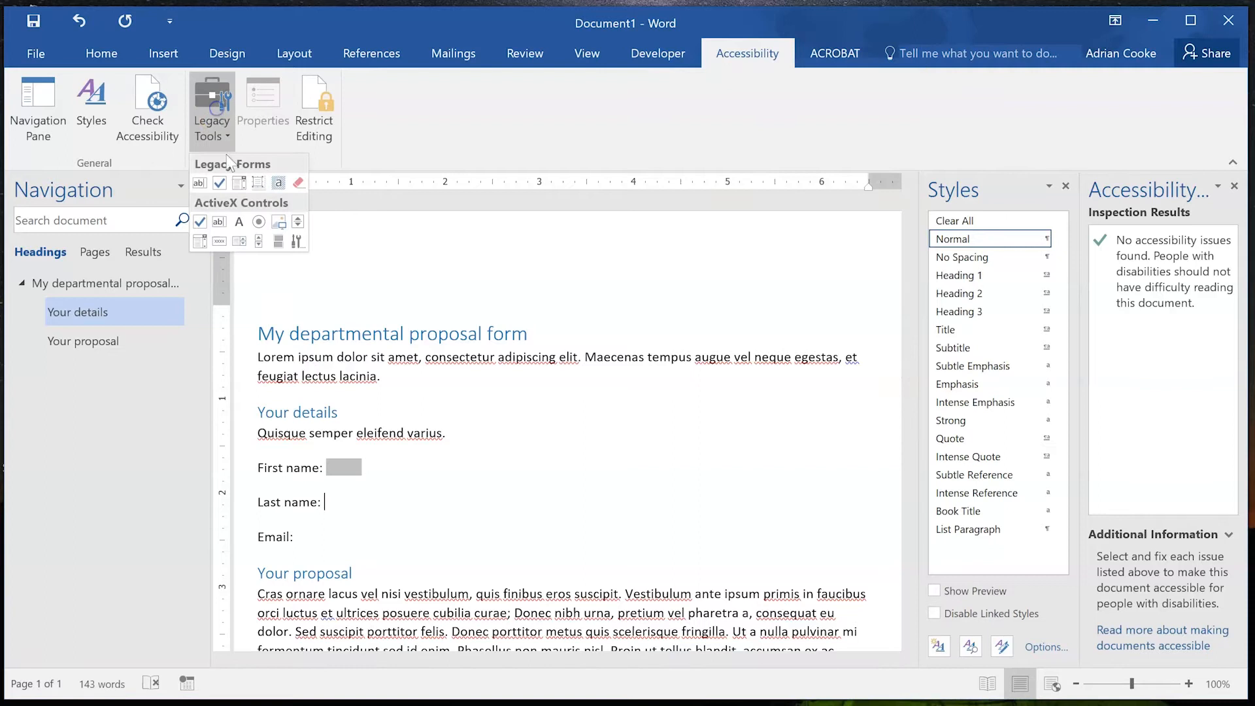
left_click(200, 184)
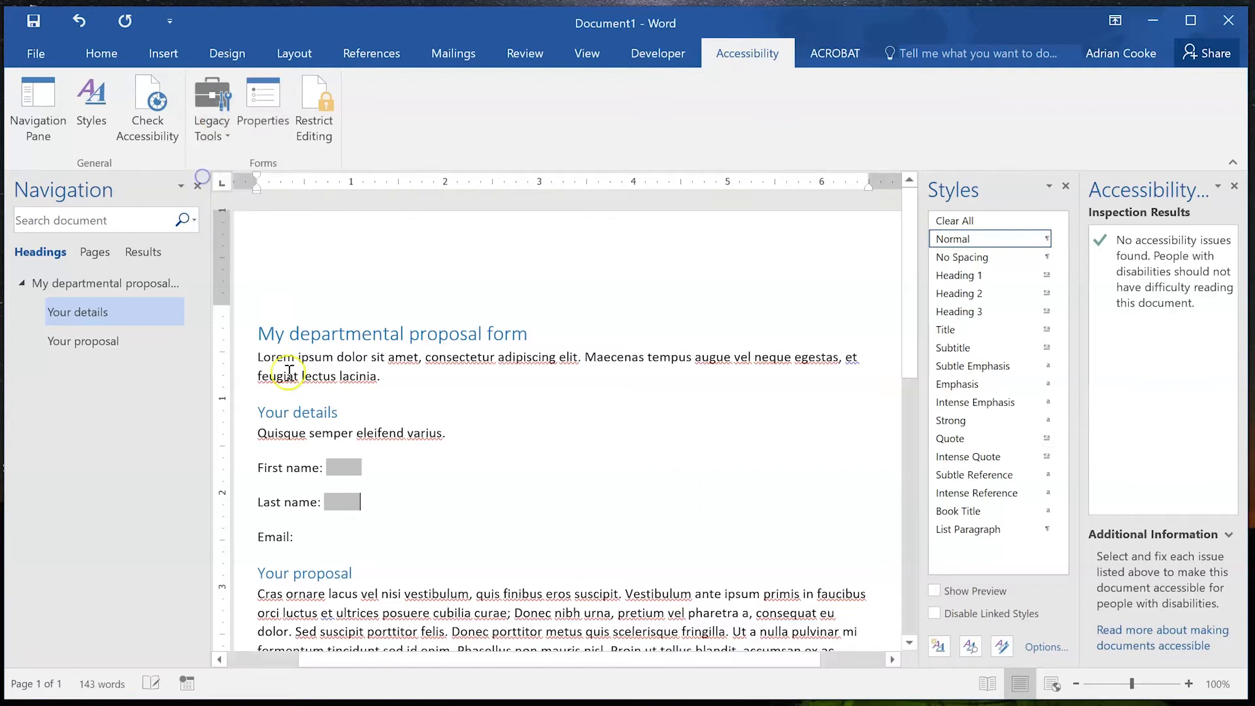
left_click(318, 527)
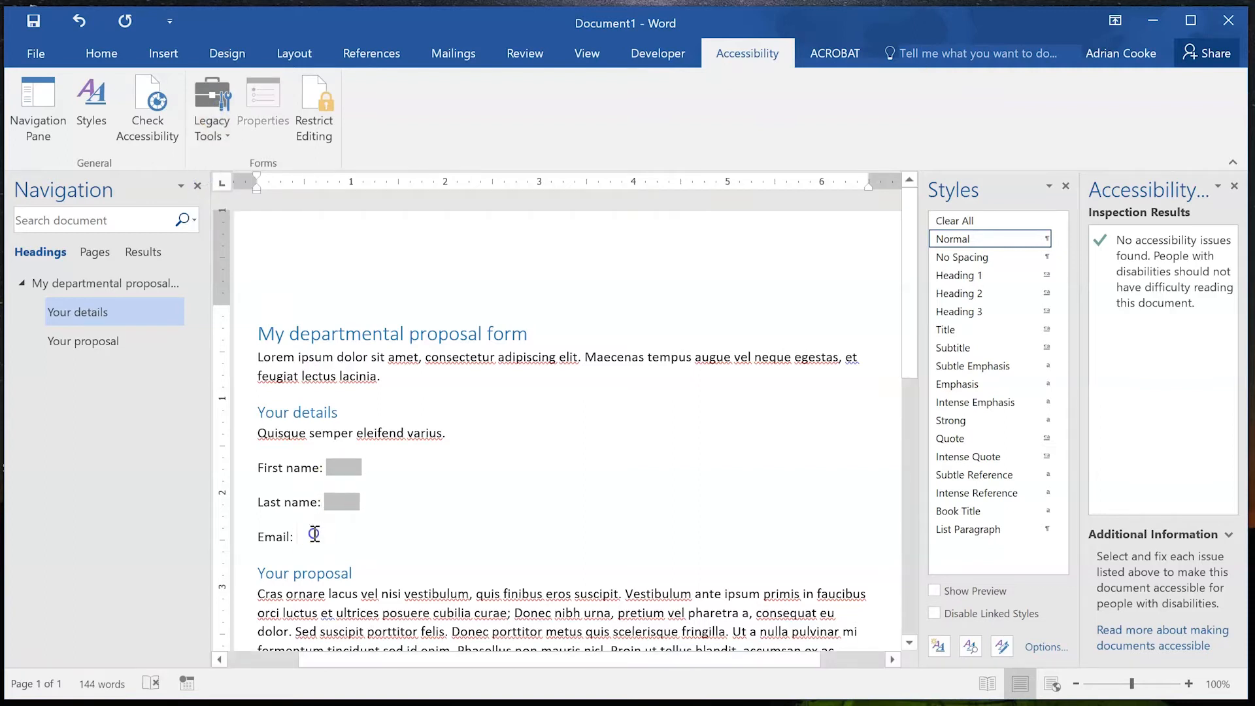
left_click(216, 123)
left_click(200, 184)
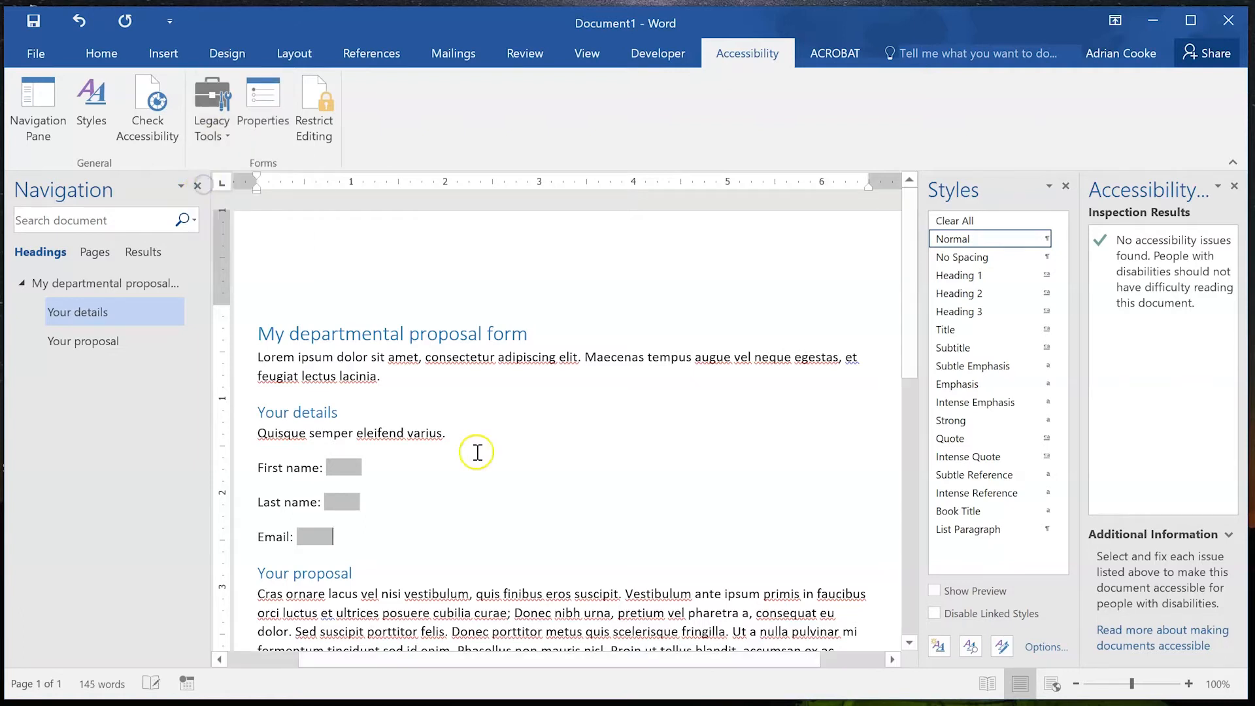
Check the inserted fields and leave the First name form field selected.
left_click(356, 466)
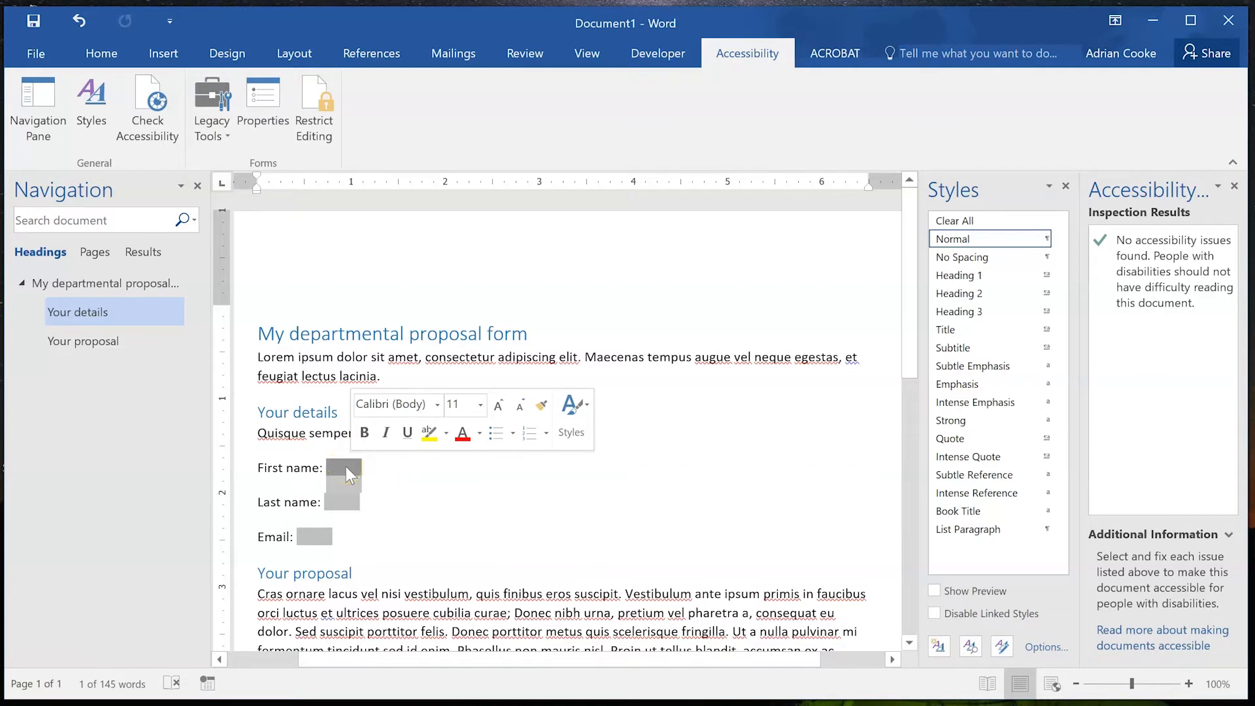
left_click(391, 500)
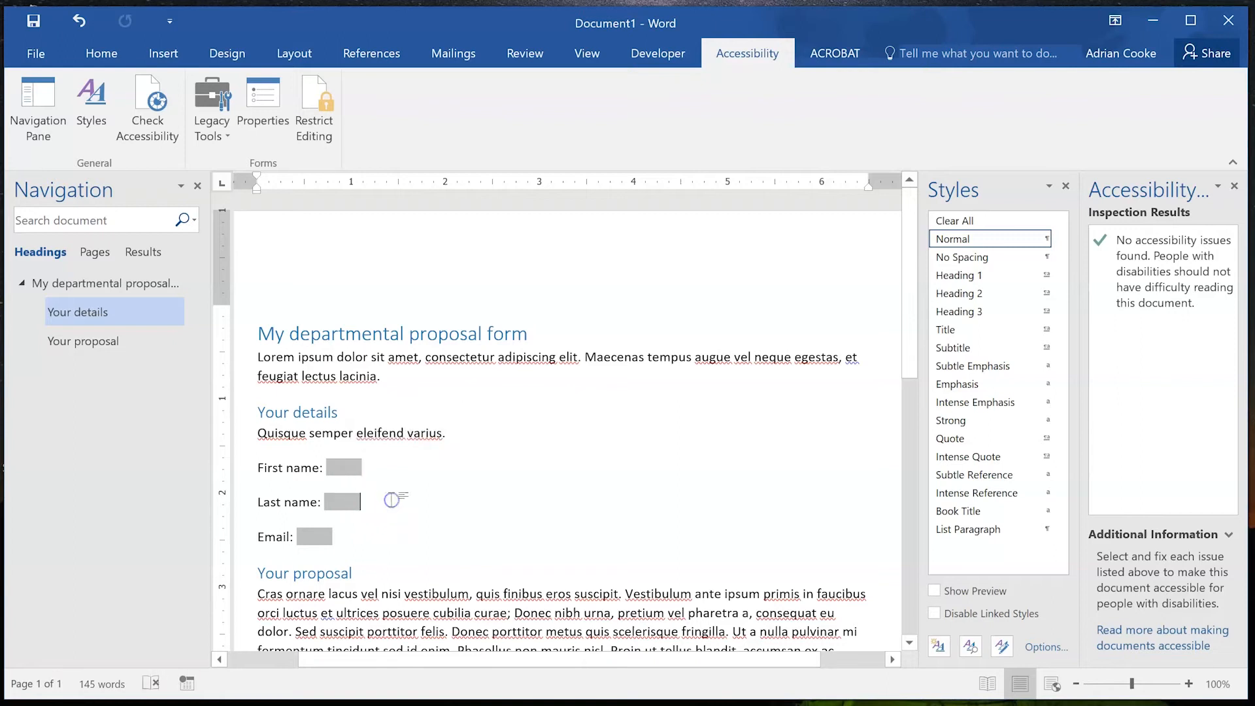
left_click(339, 474)
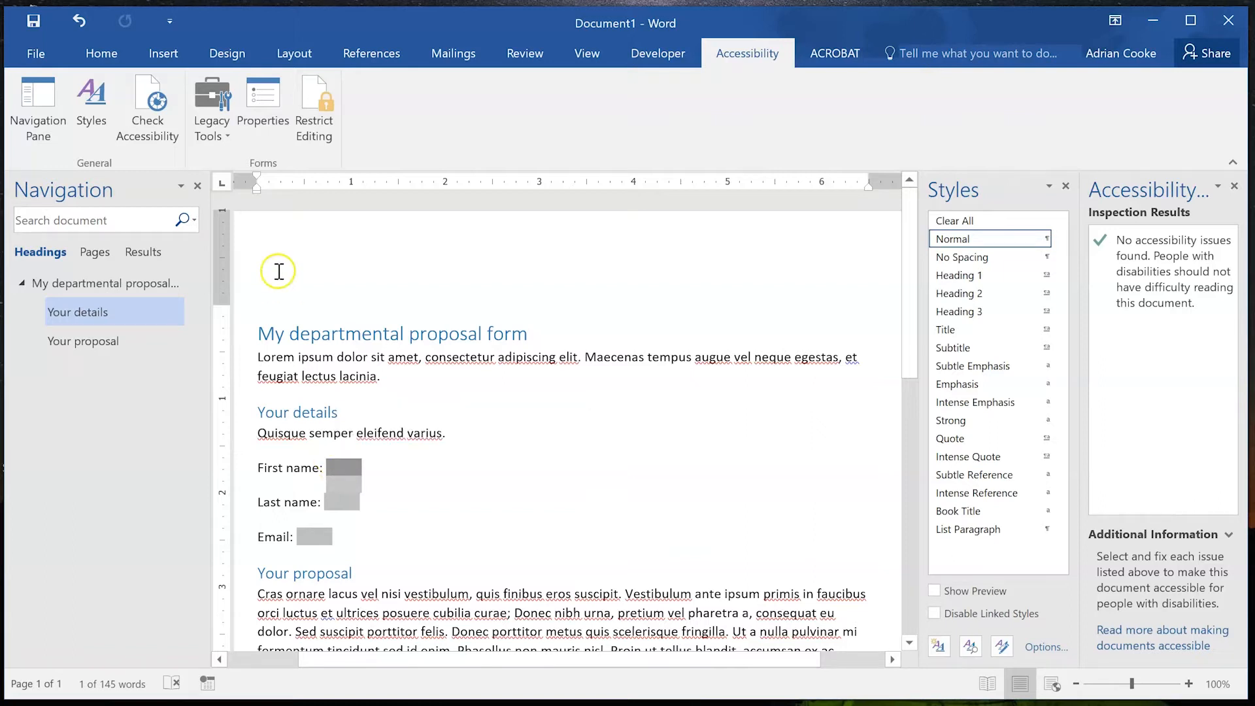
left_click(319, 534)
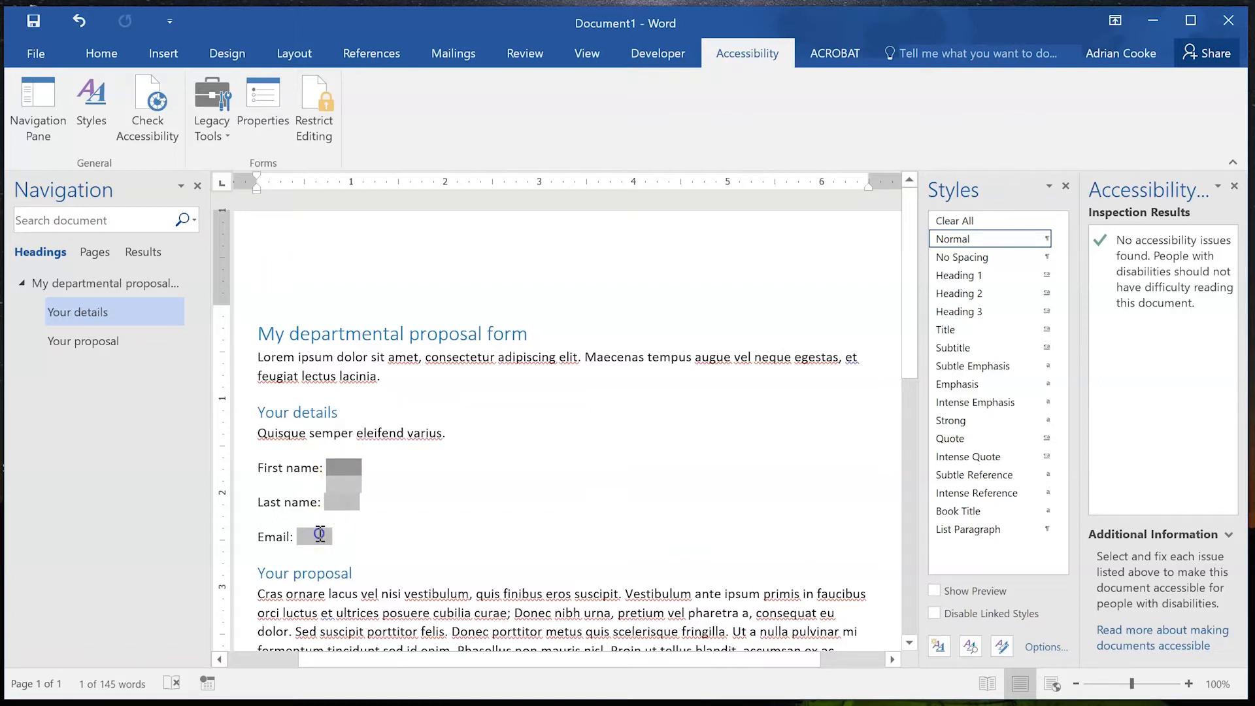
left_click(300, 507)
left_click(360, 464)
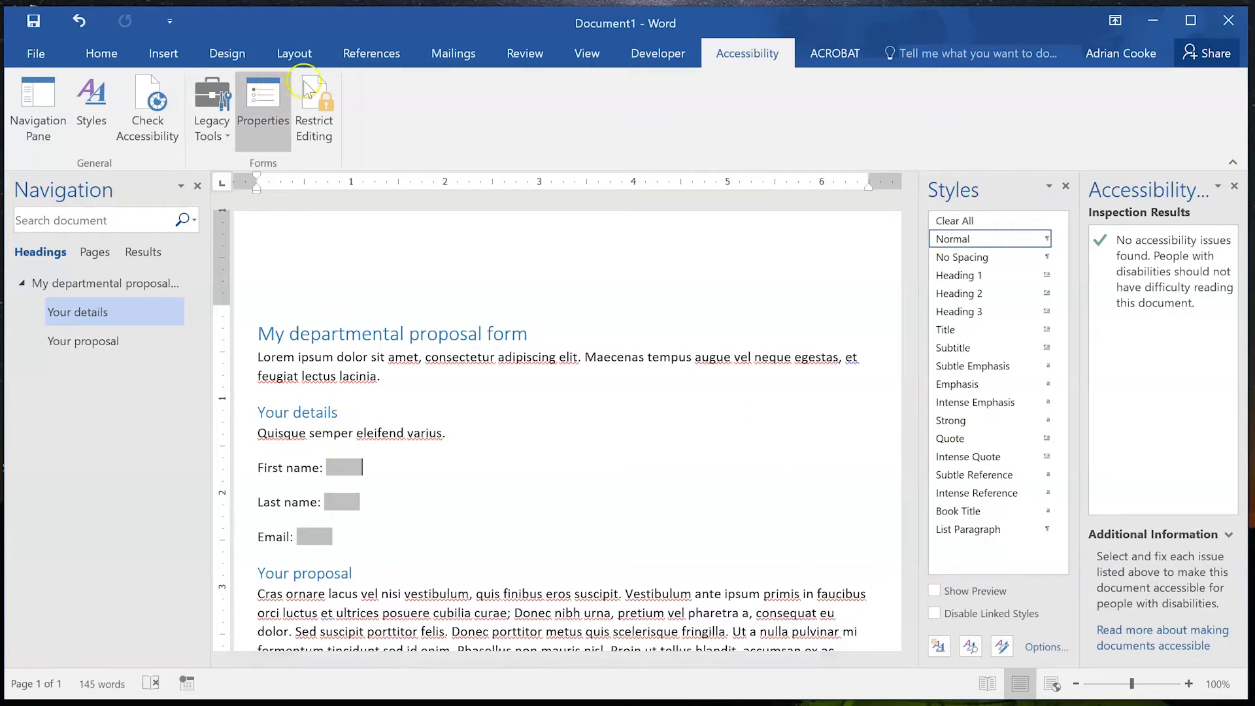
Rename the First name field's bookmark from Text1 to FirstName in its field options.
left_click(268, 100)
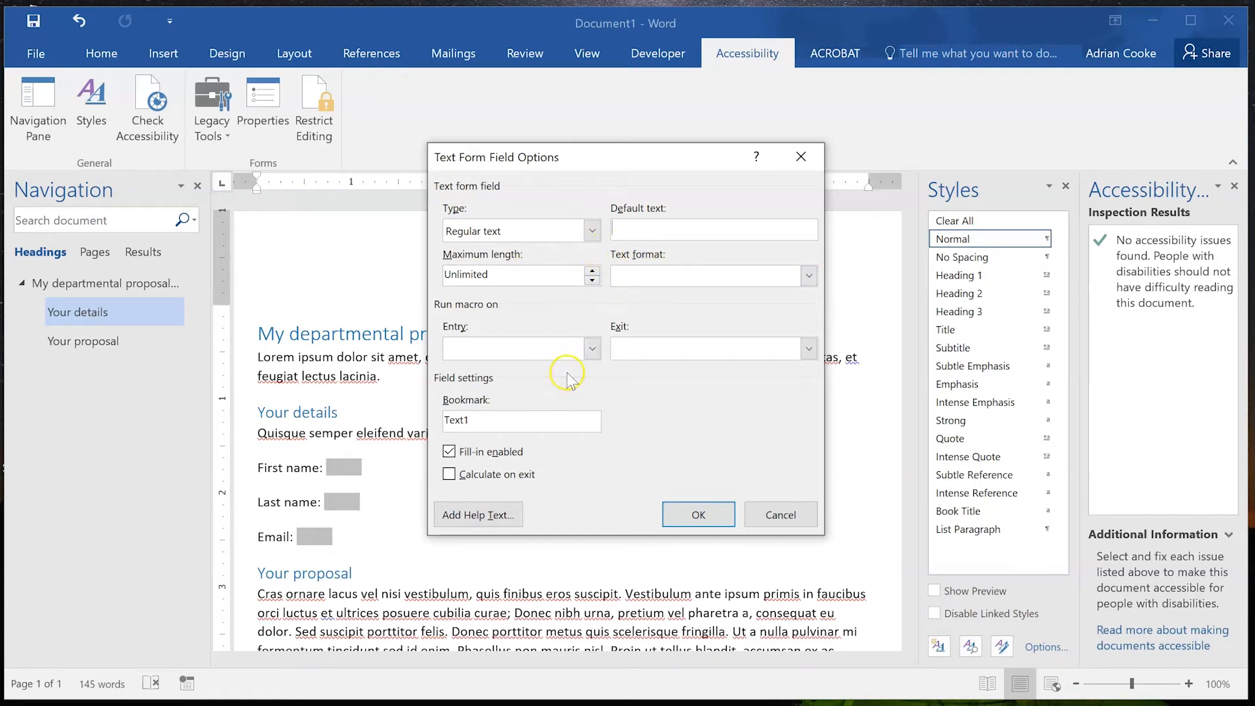
double_click(499, 422)
type("FirstName")
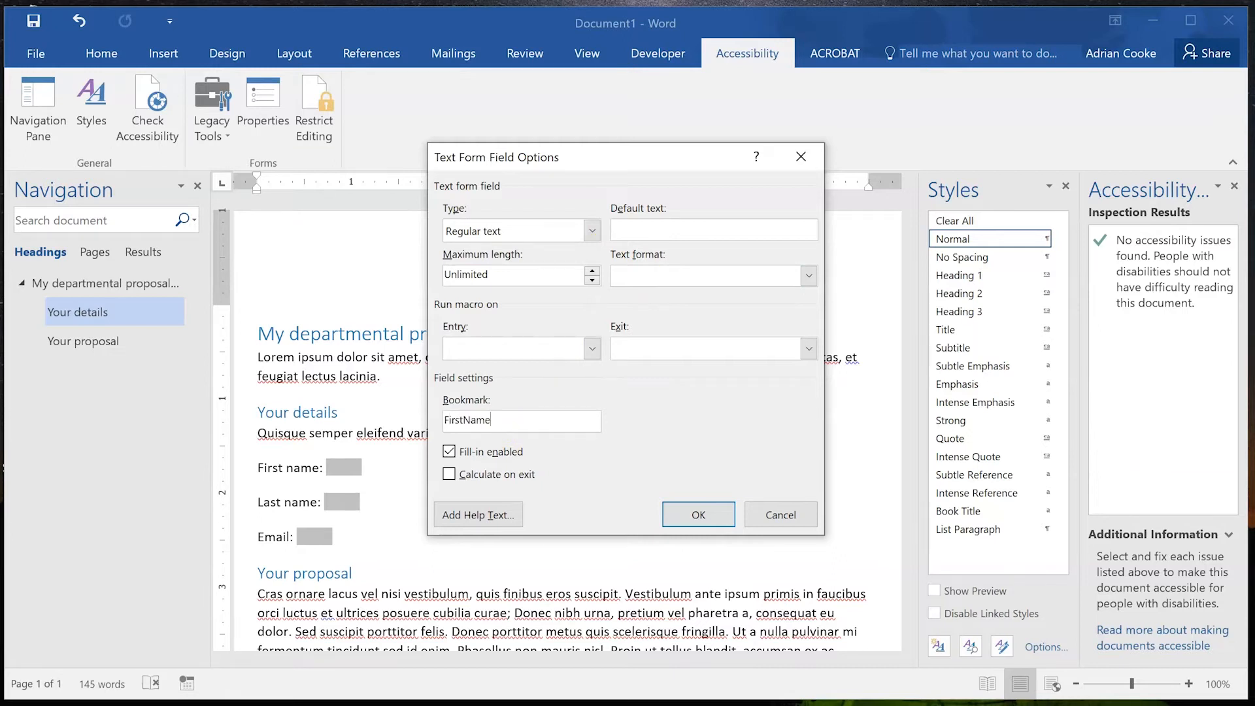
double_click(472, 423)
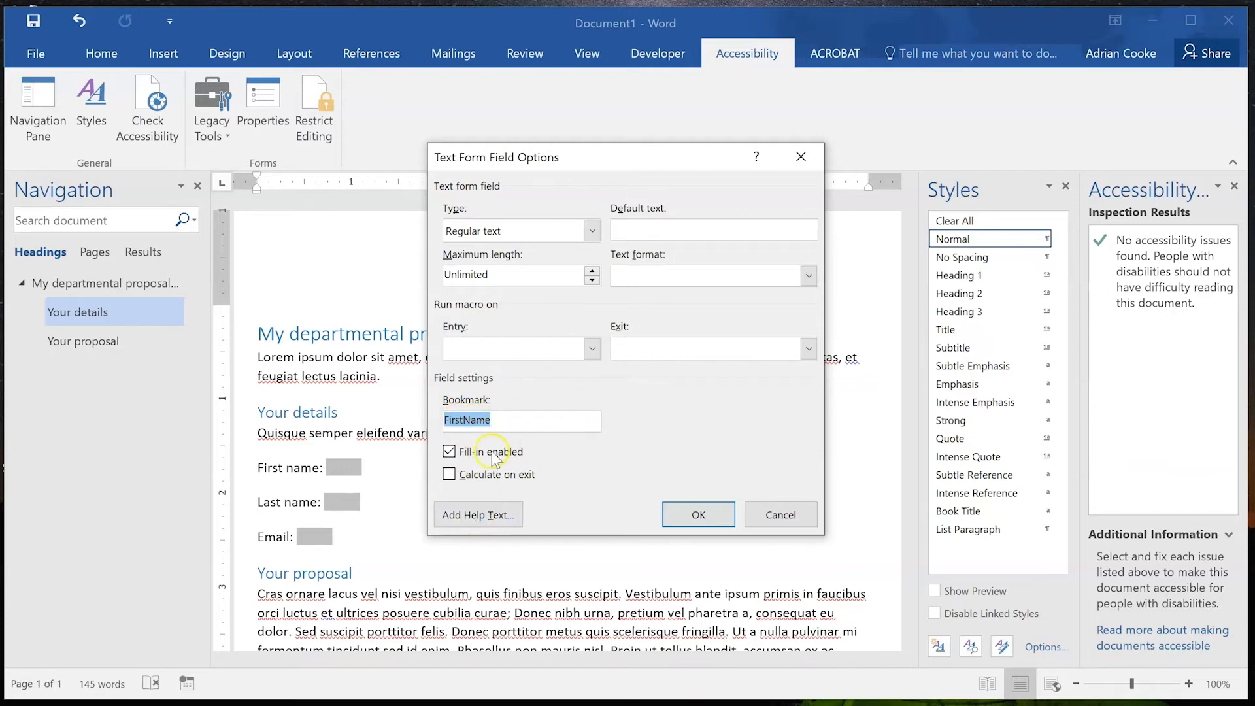
Set the First name field's custom status bar help text to 'Your name'.
left_click(485, 516)
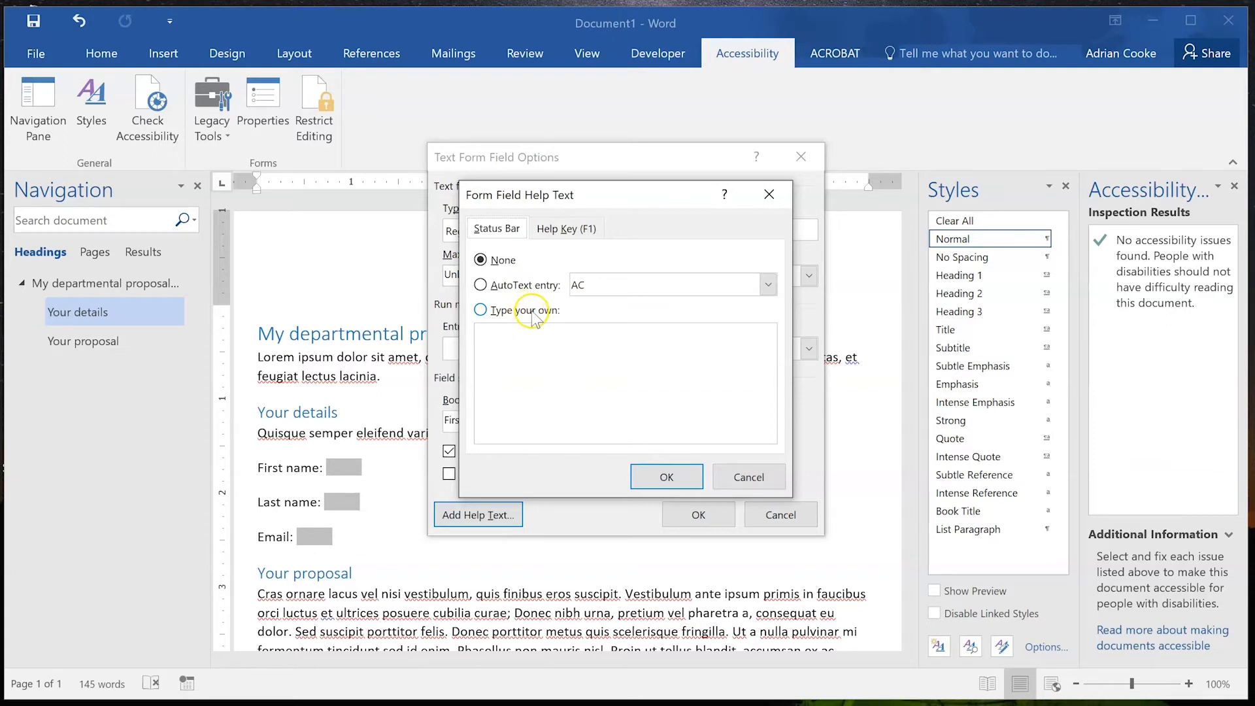
left_click(533, 313)
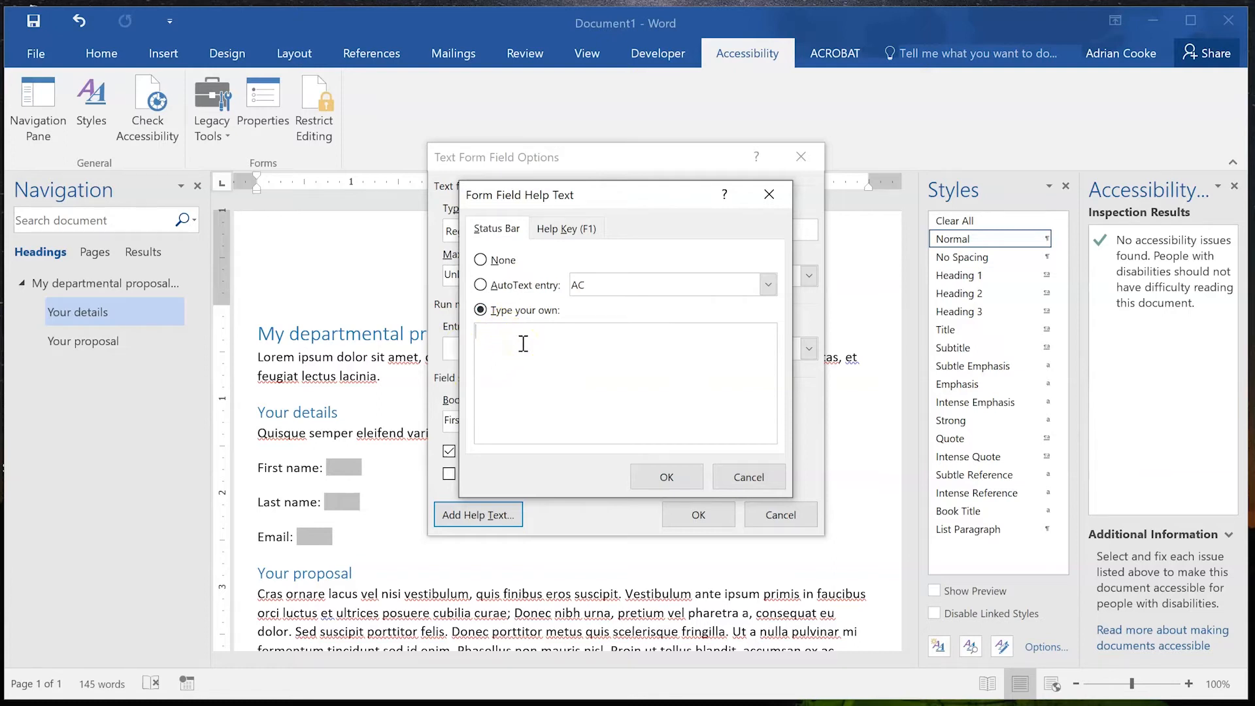
type("Your name")
key("shift+Left")
key("shift+Left")
key("shift+Left")
key("shift+Left")
key("shift+Left")
key("shift+Left")
key("shift+Left")
key("shift+Left")
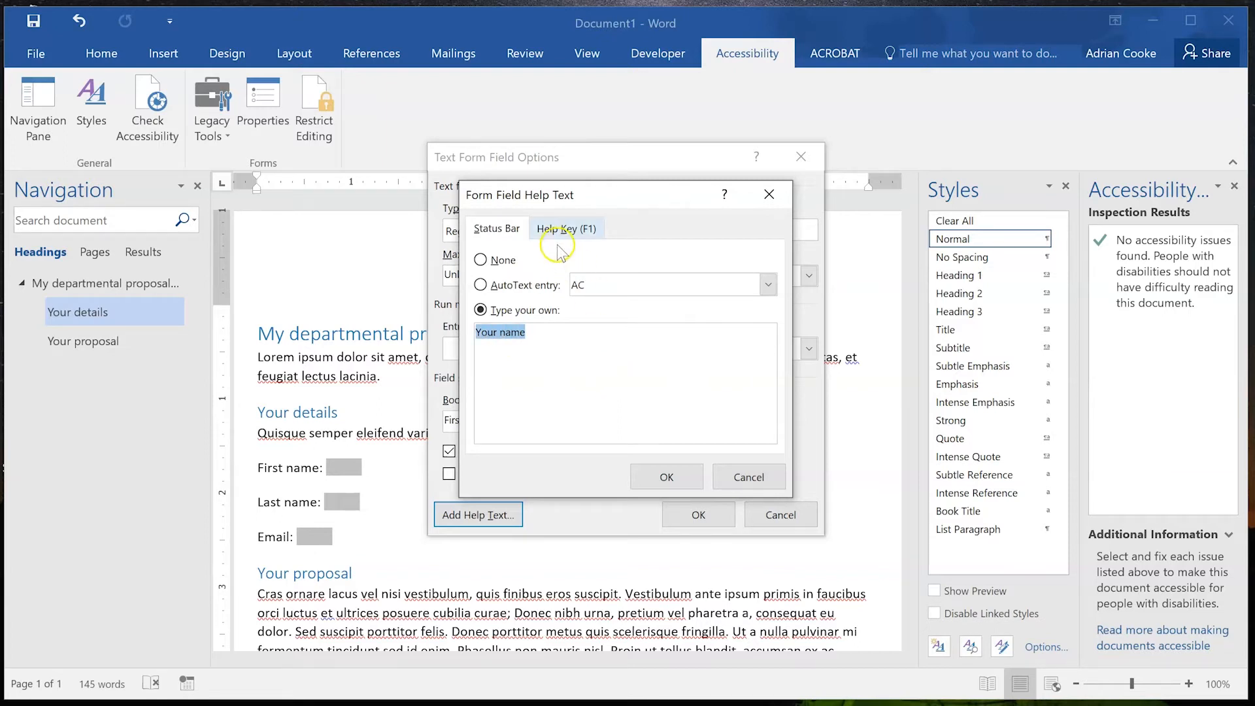
left_click(583, 230)
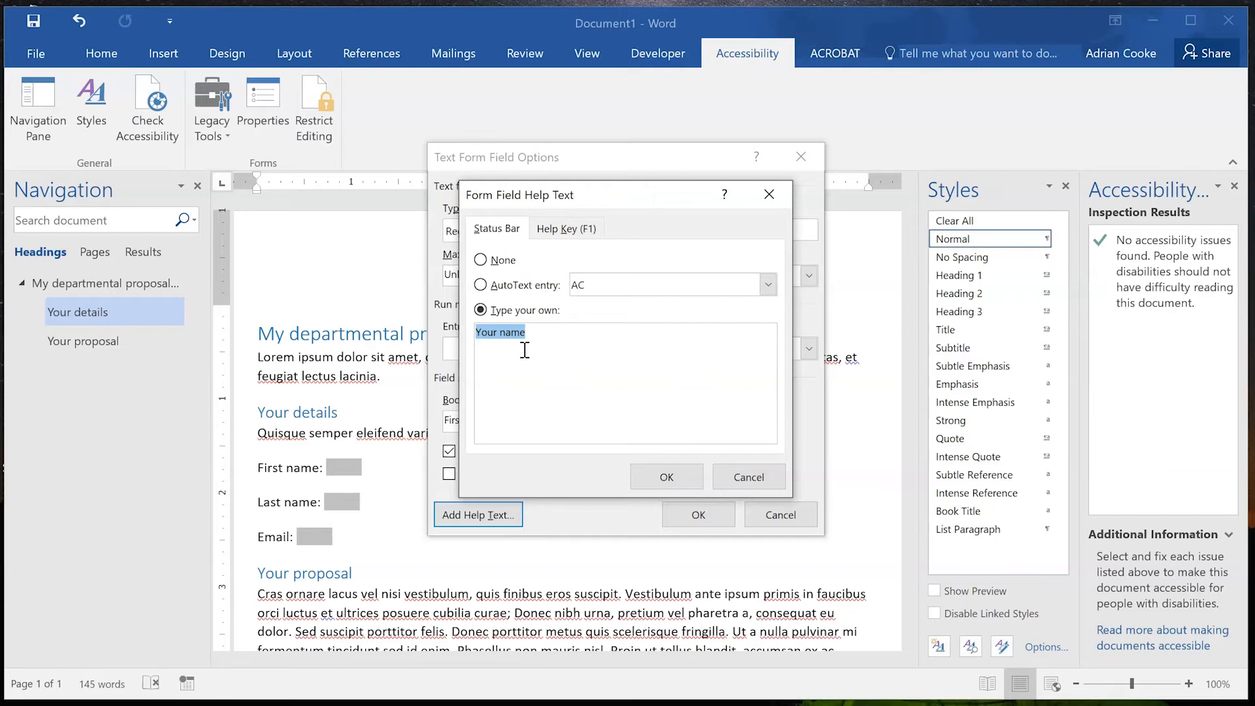
left_click(538, 232)
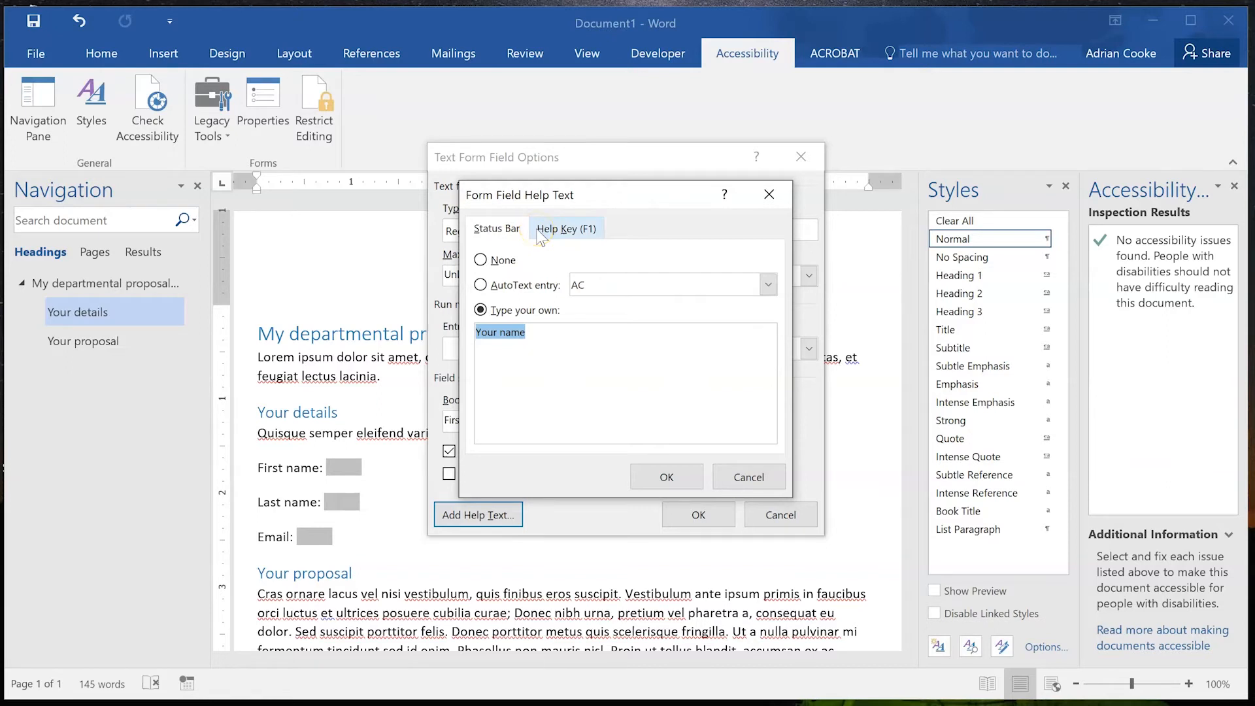
left_click(566, 235)
left_click(498, 230)
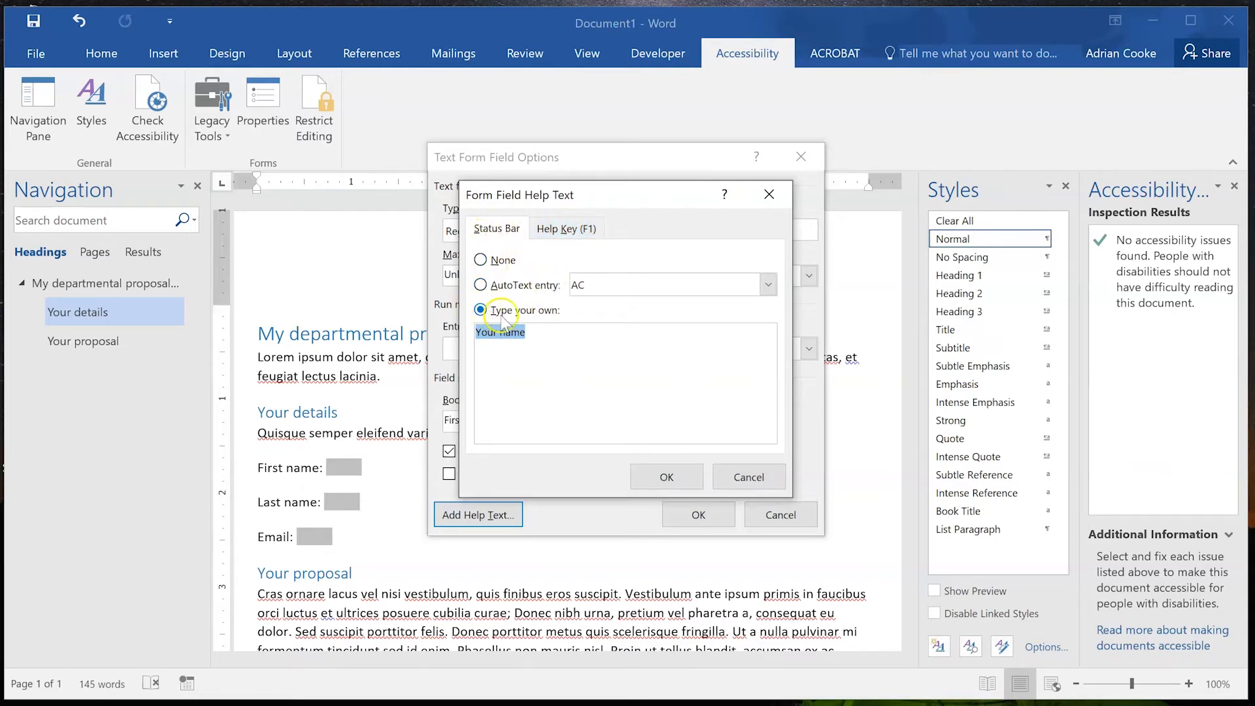
left_click(554, 335)
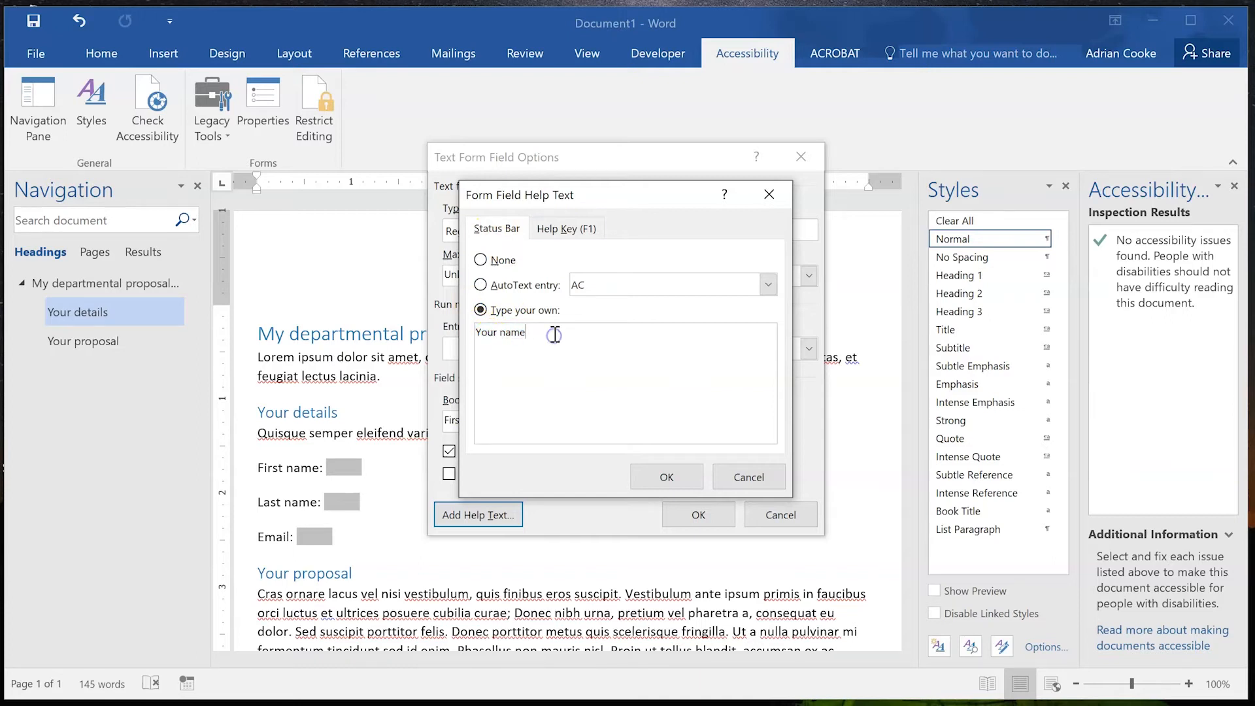
Use 'Your name' as the F1 help-key text too, confirming both dialogs.
left_click(568, 229)
left_click(523, 311)
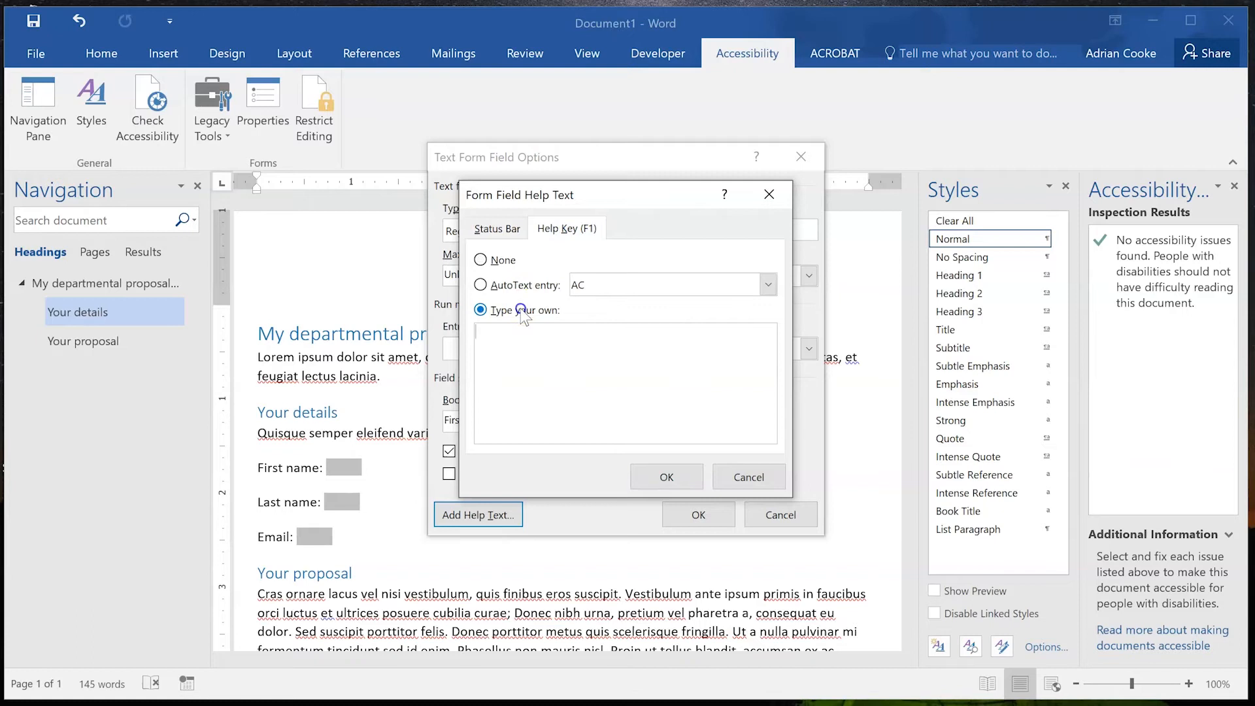
type("Your name")
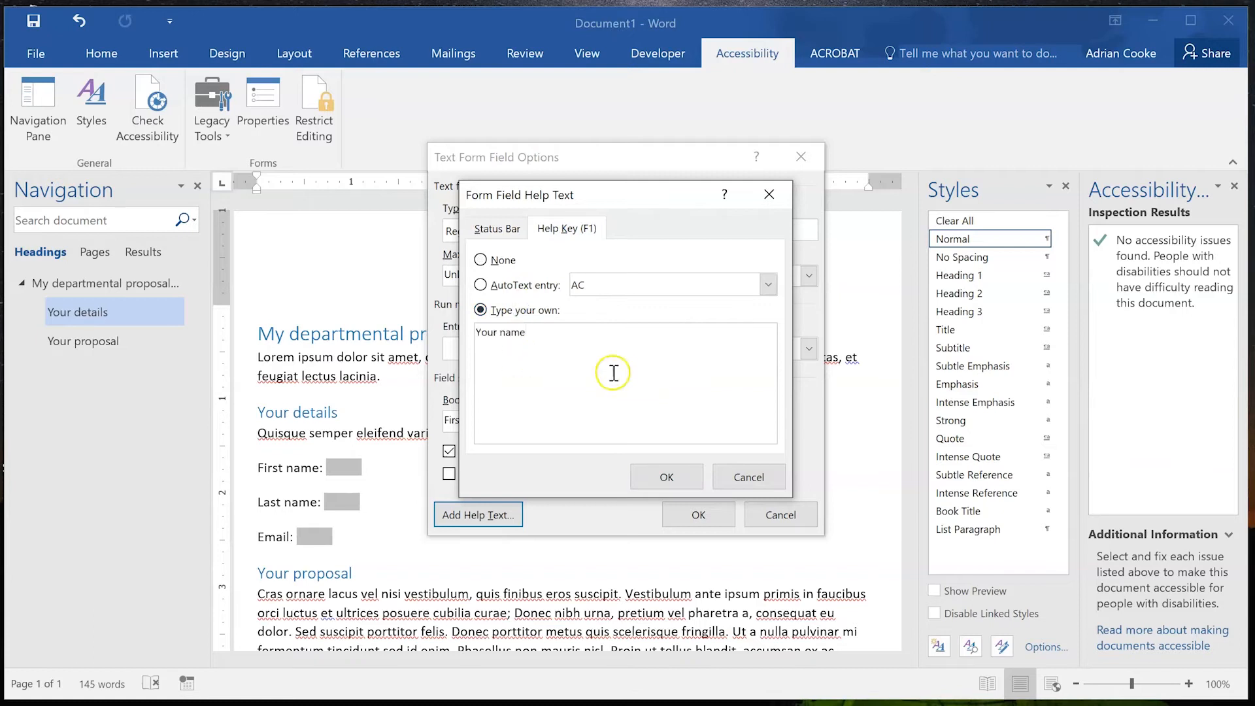
left_click(667, 477)
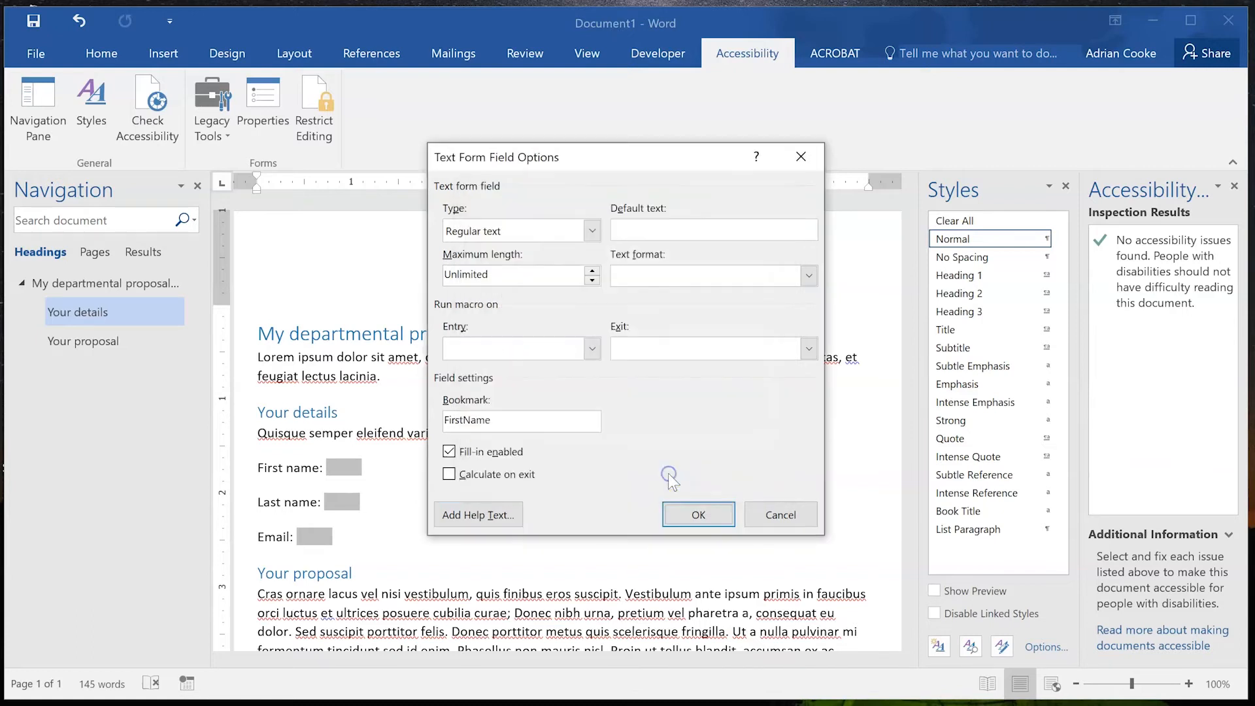
left_click(699, 515)
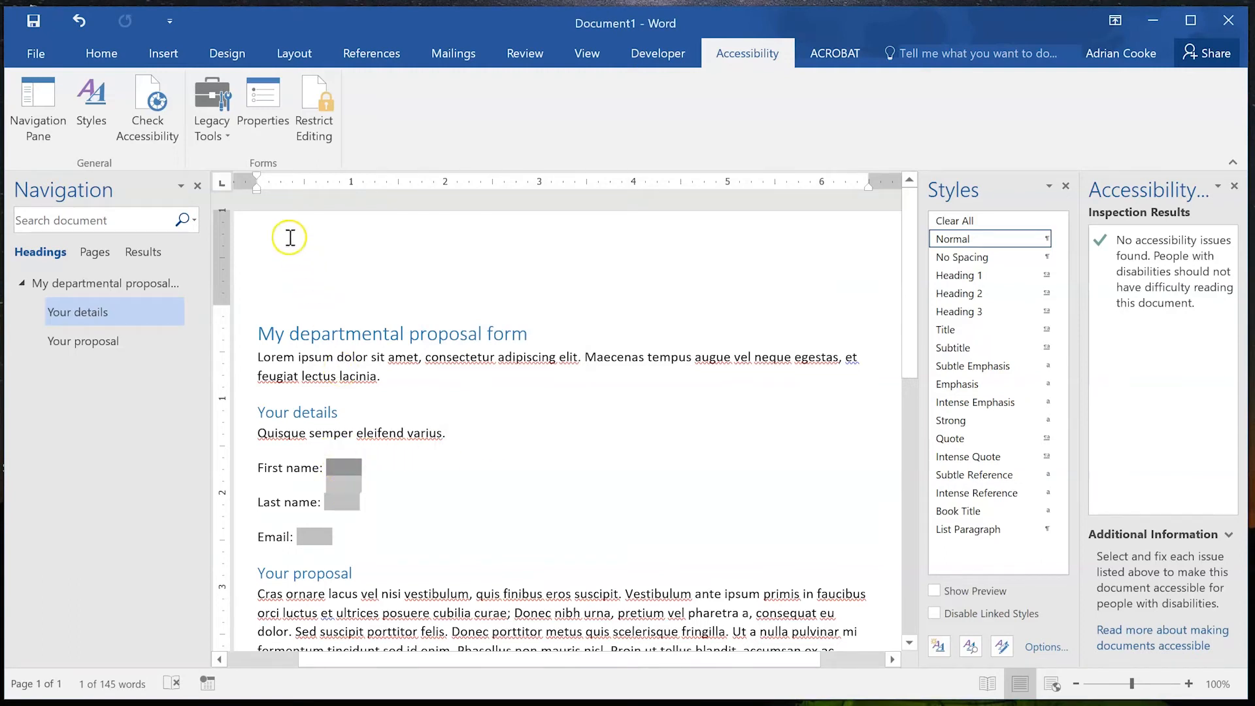
Change the First name field's help-key and status-bar text to 'Your first name'.
left_click(252, 124)
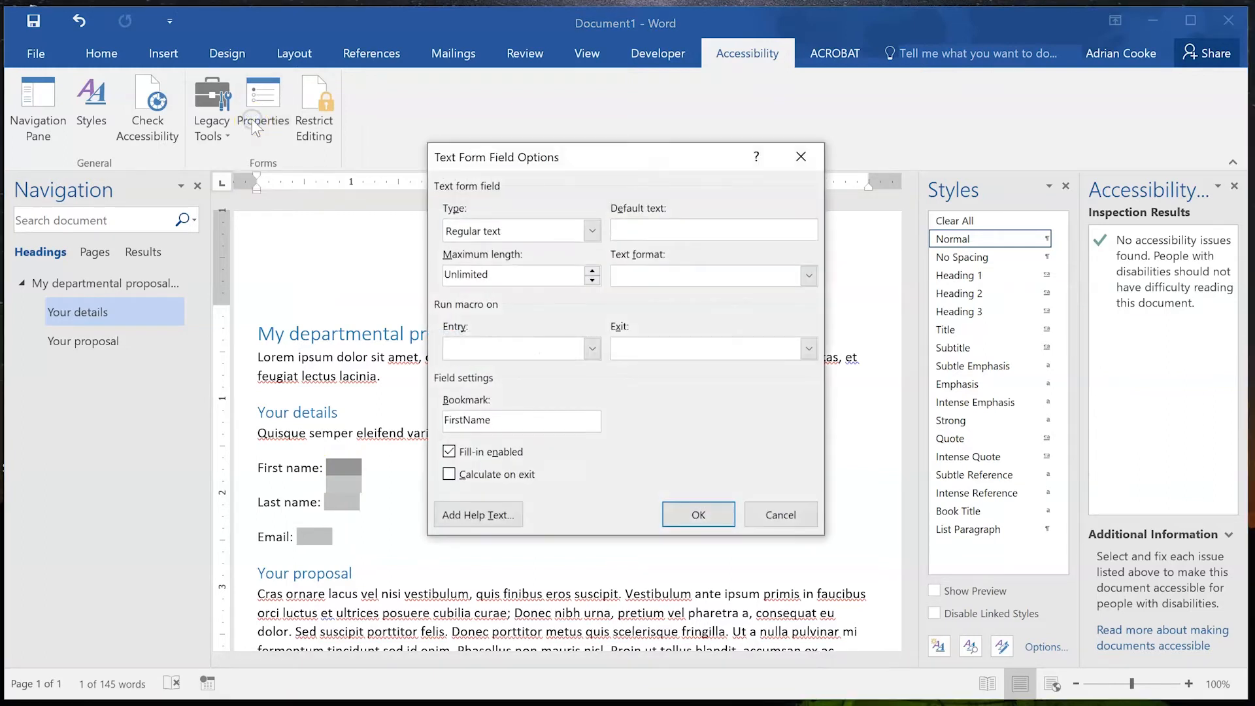
left_click(479, 515)
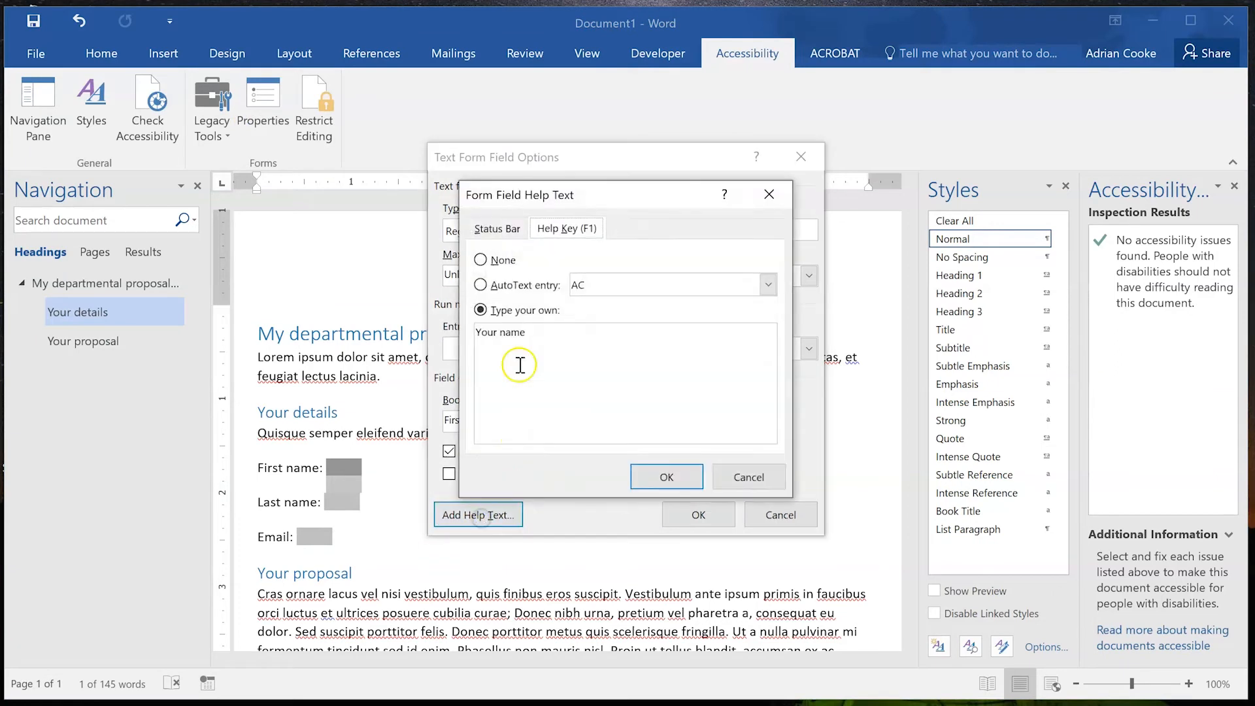
left_click(504, 340)
type("first")
left_click(496, 228)
left_click(501, 333)
type("first")
left_click(667, 477)
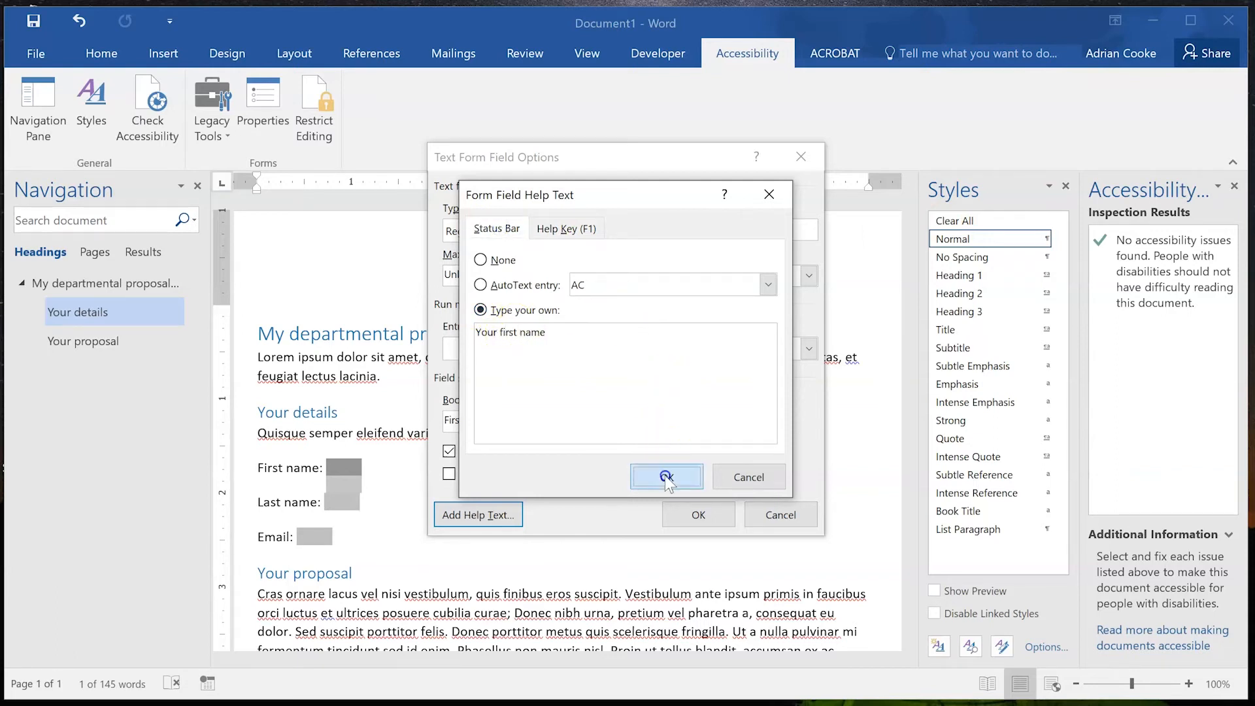
left_click(698, 514)
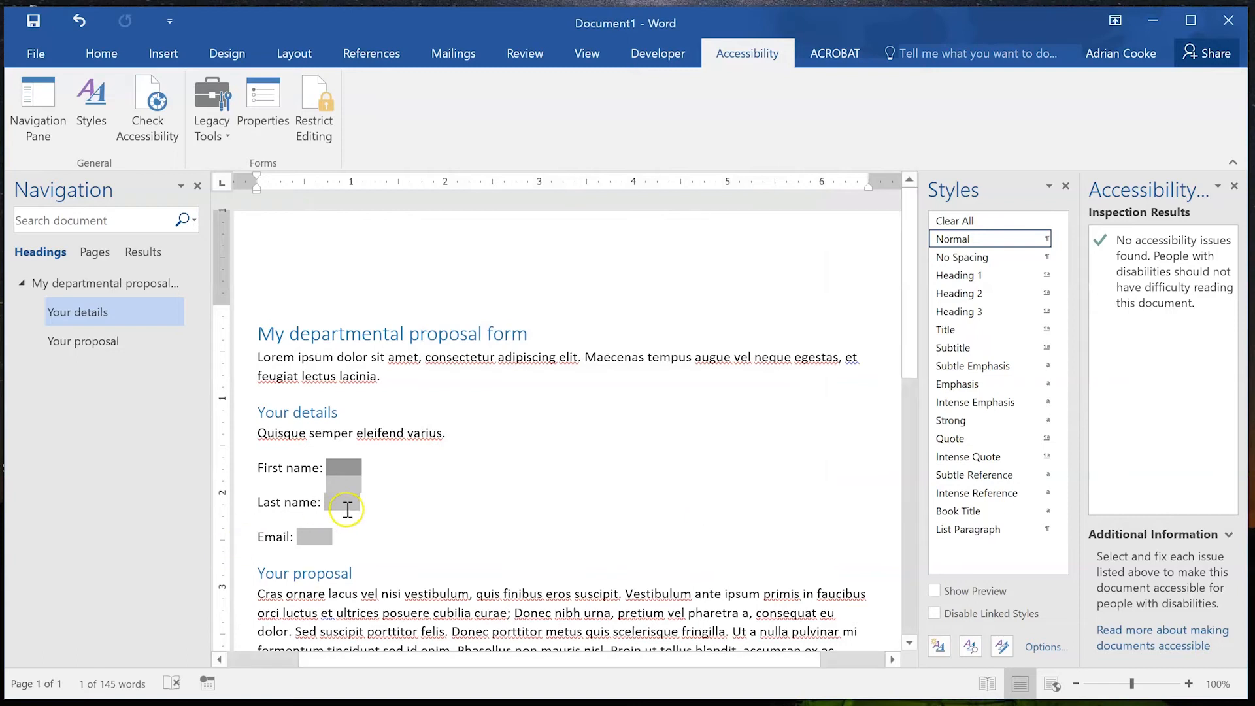
Rename the Last name field's bookmark from Text2 to LastName.
left_click(343, 503)
left_click(263, 104)
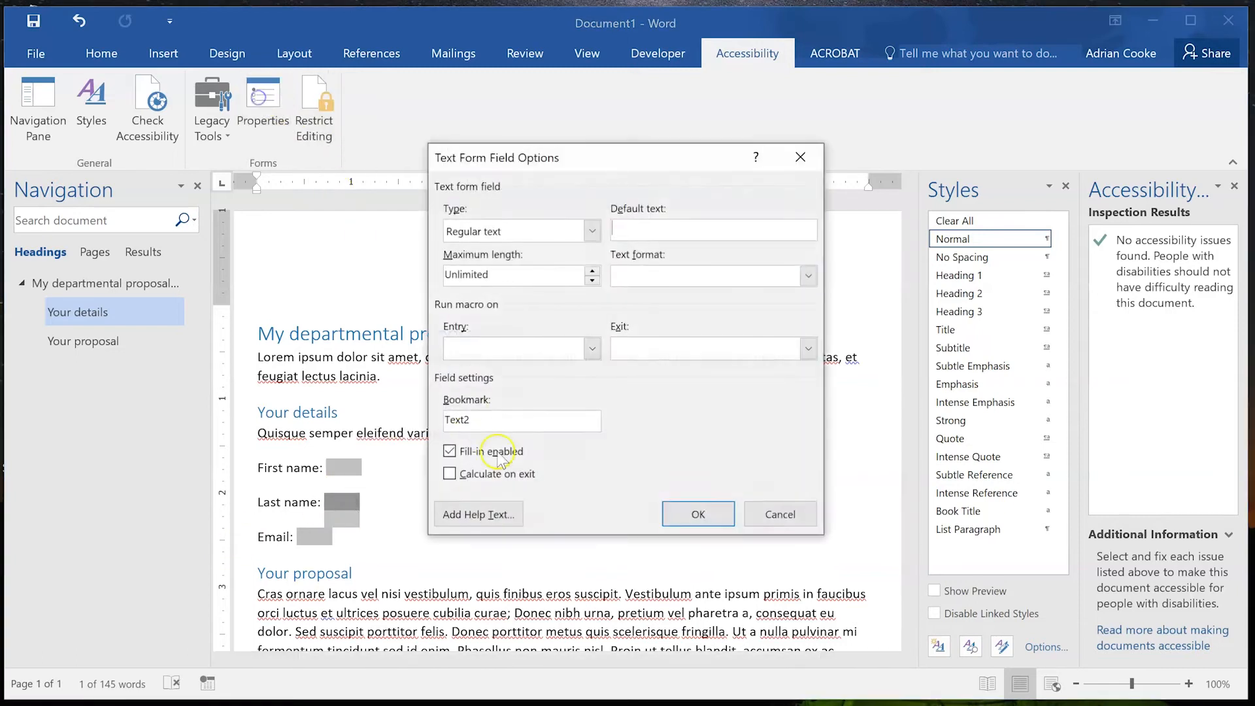
left_click(481, 416)
double_click(481, 417)
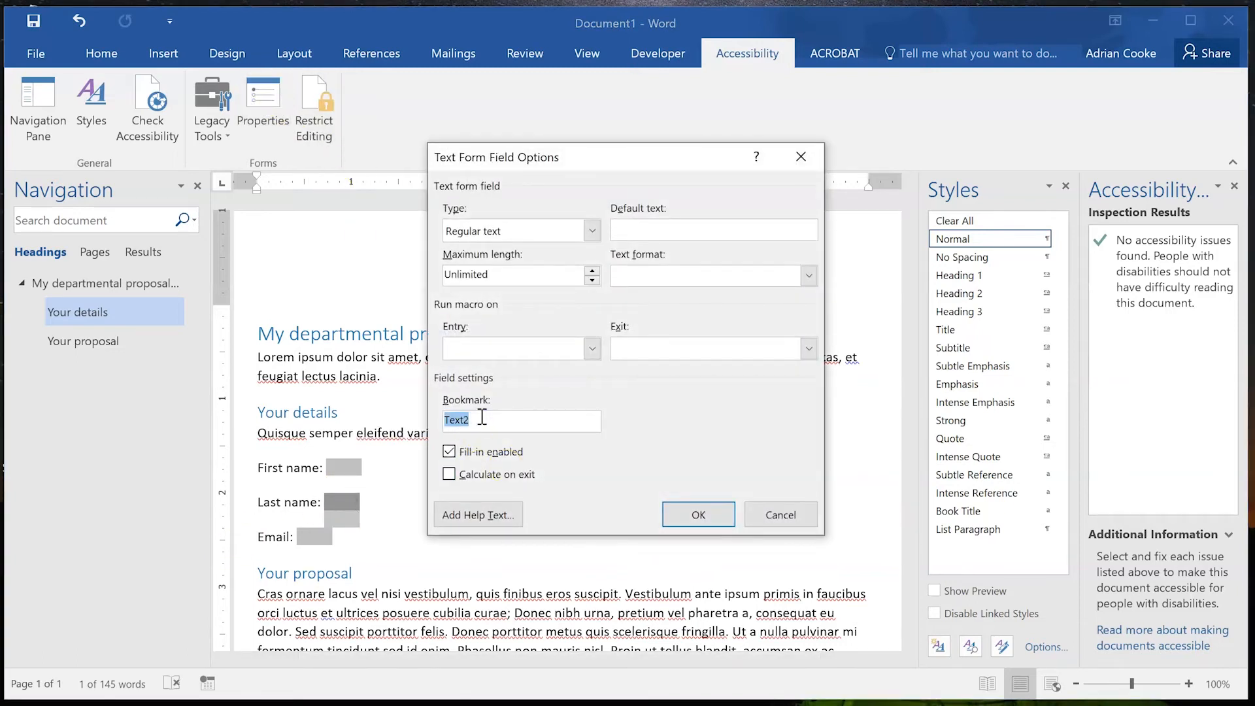
type("LastName")
Give the Last name field 'Your last name' as status-bar and help-key text.
left_click(505, 515)
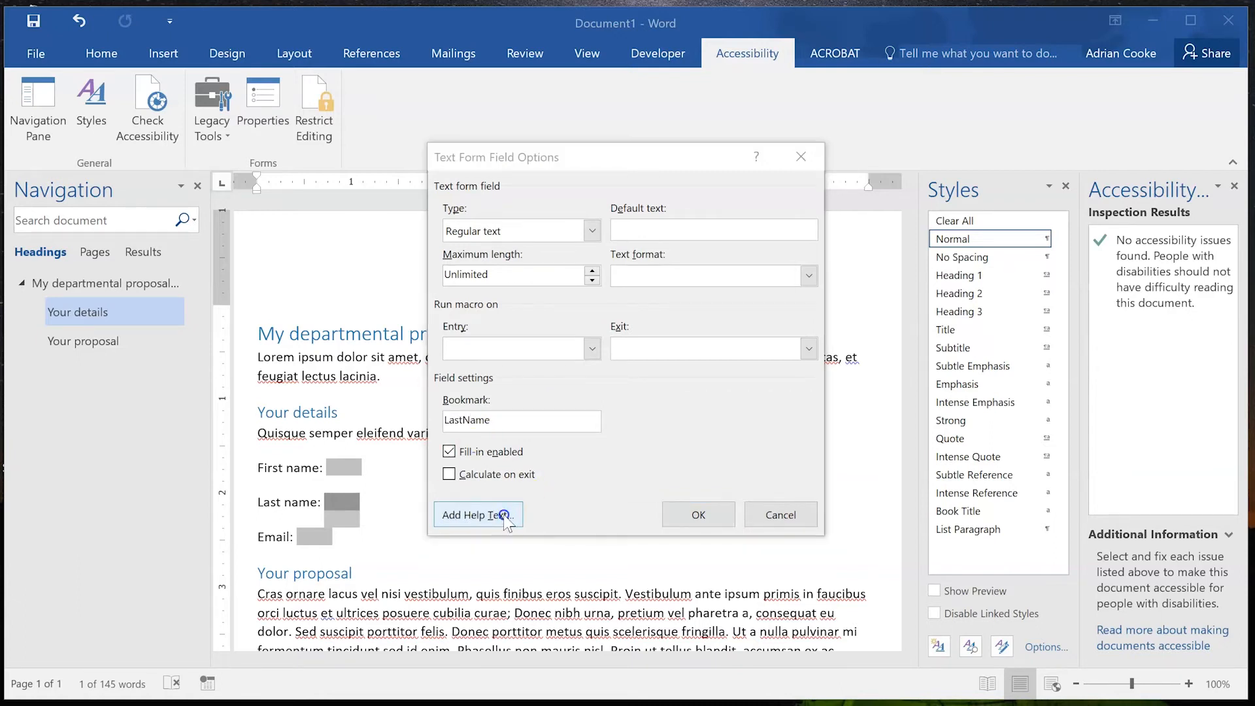
left_click(484, 310)
type("Your last name")
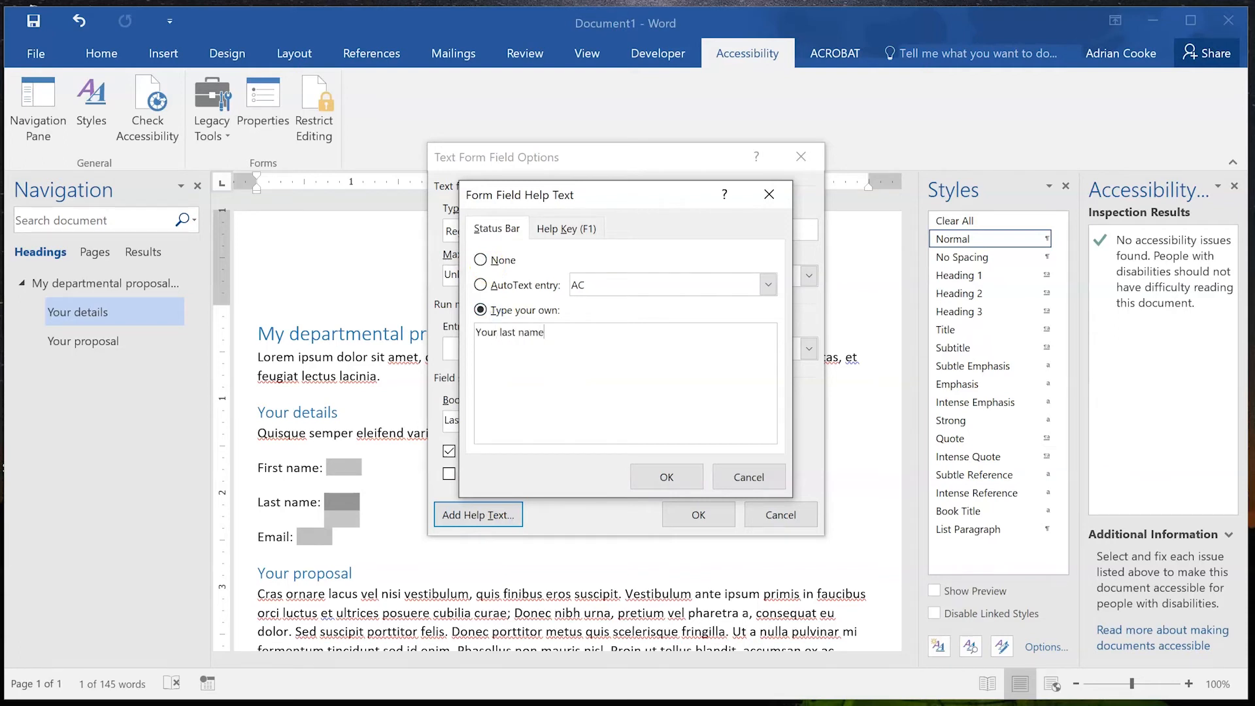
key("shift+Left")
key("shift+Left")
key("ctrl+shift+Left")
key("ctrl+shift+Left")
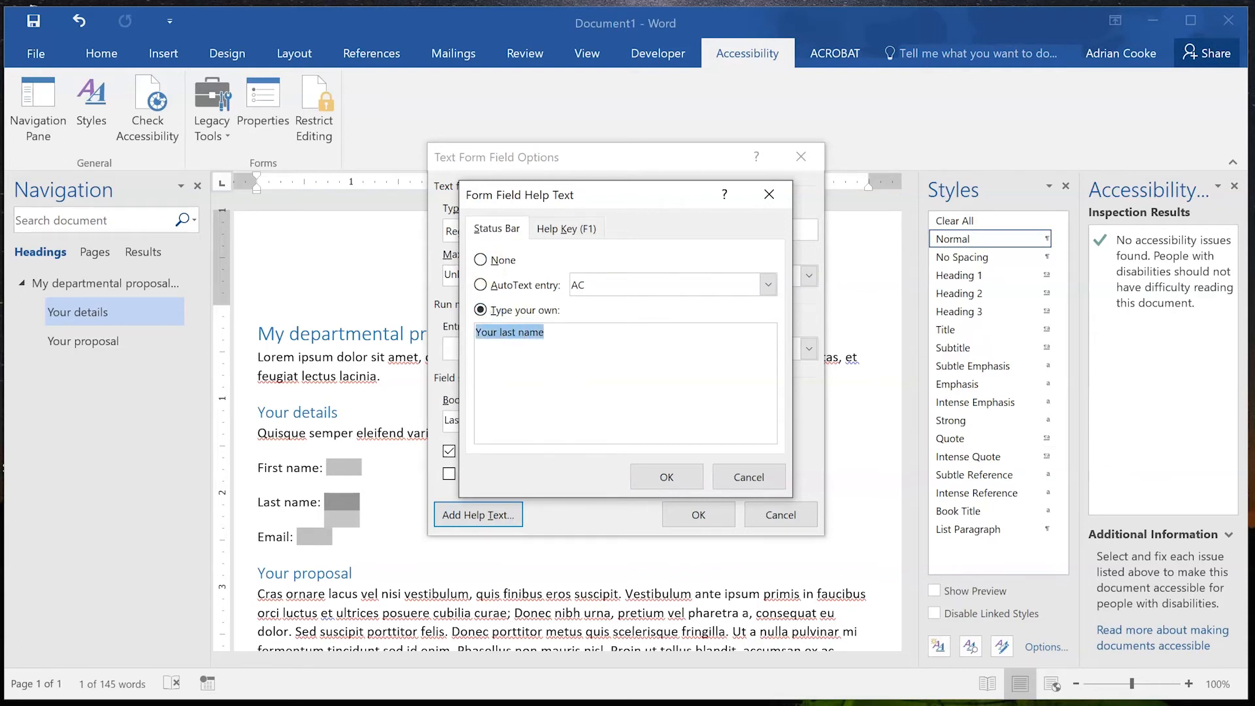
left_click(566, 228)
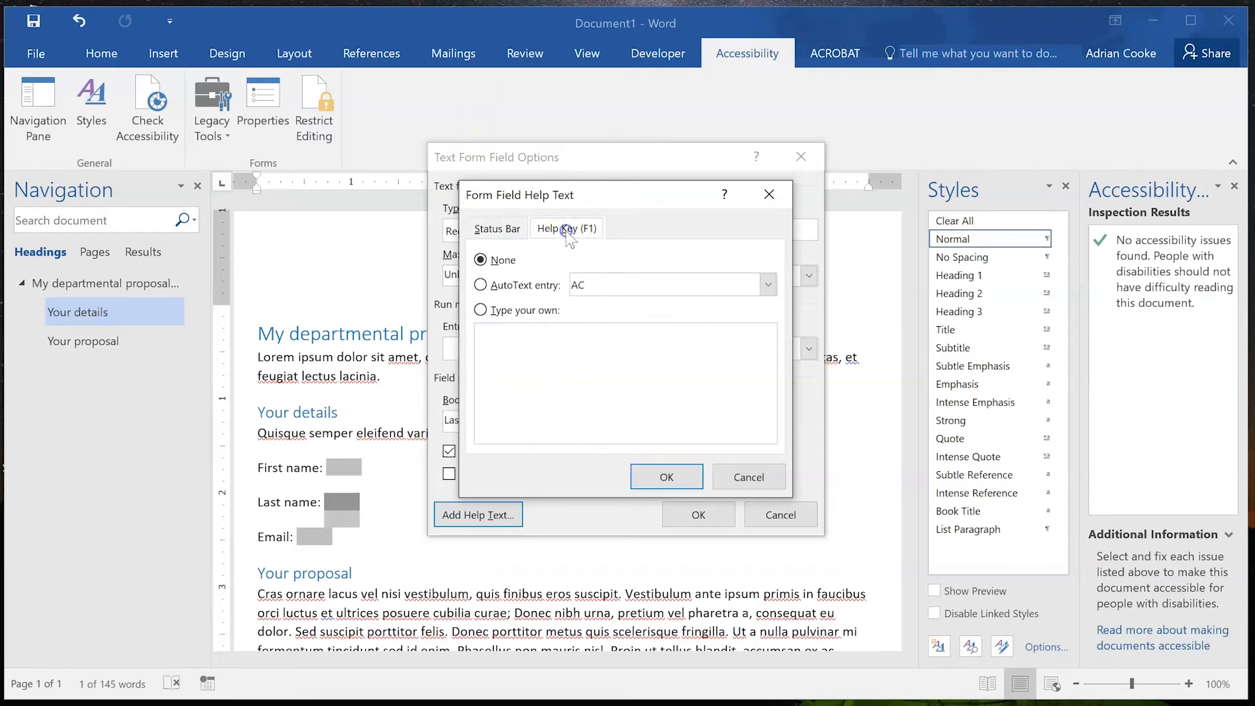
left_click(523, 319)
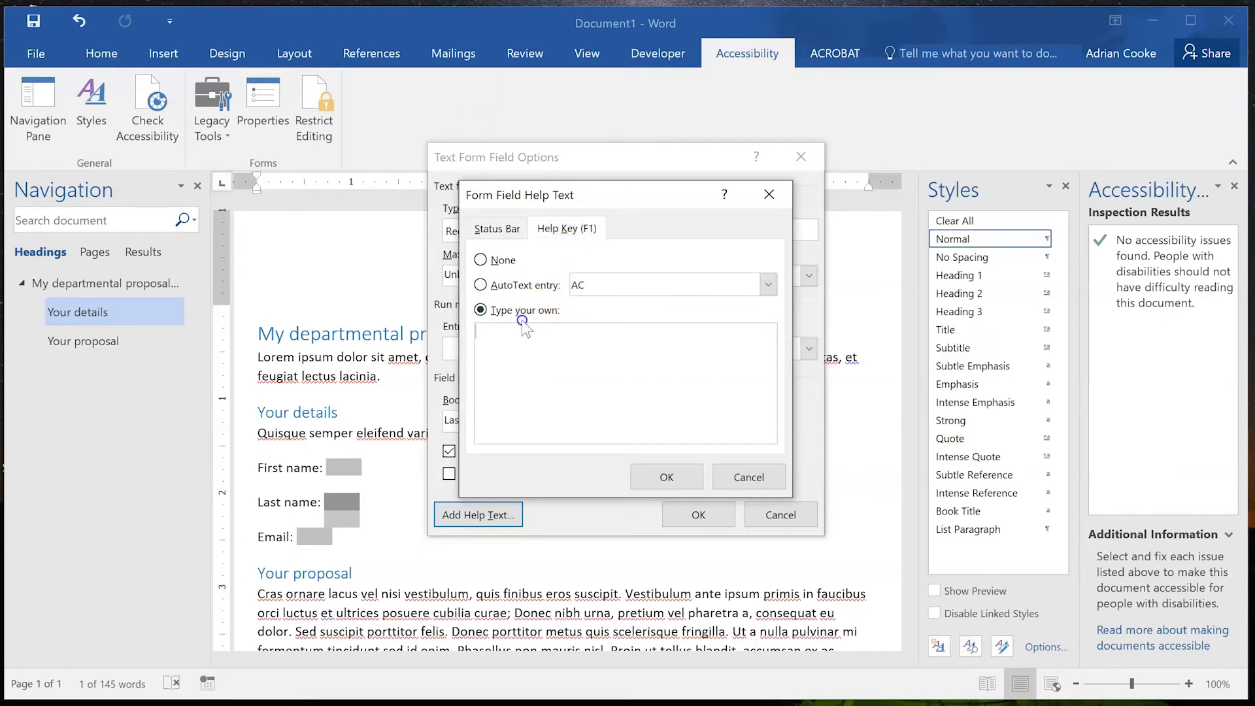
left_click(666, 477)
left_click(716, 517)
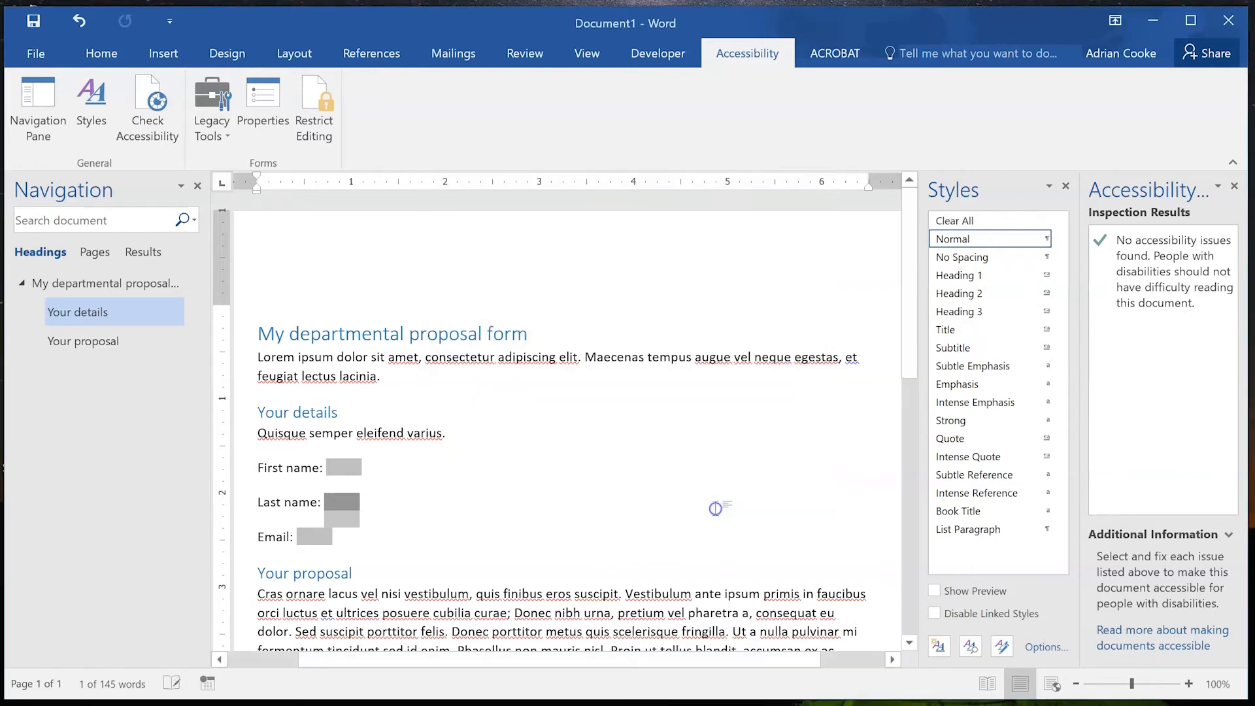
left_click(327, 538)
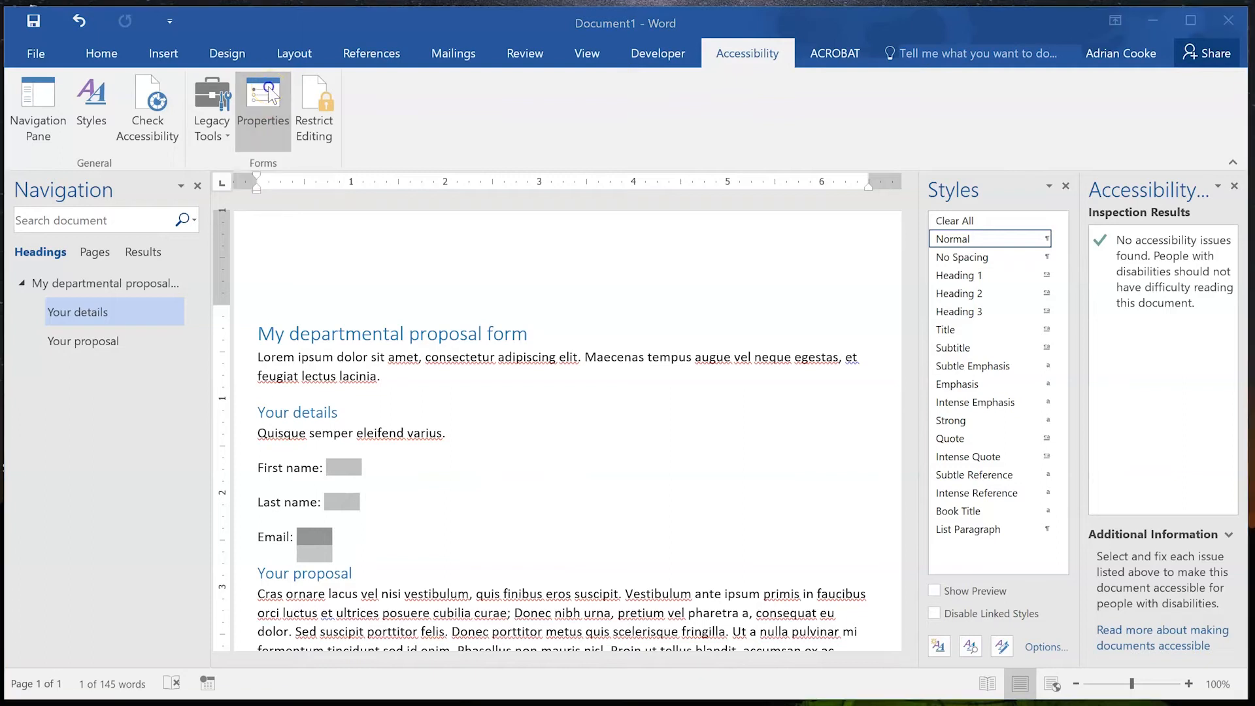
Rename the Email field's bookmark from Text3 to Email.
left_click(268, 95)
double_click(466, 425)
type("Email")
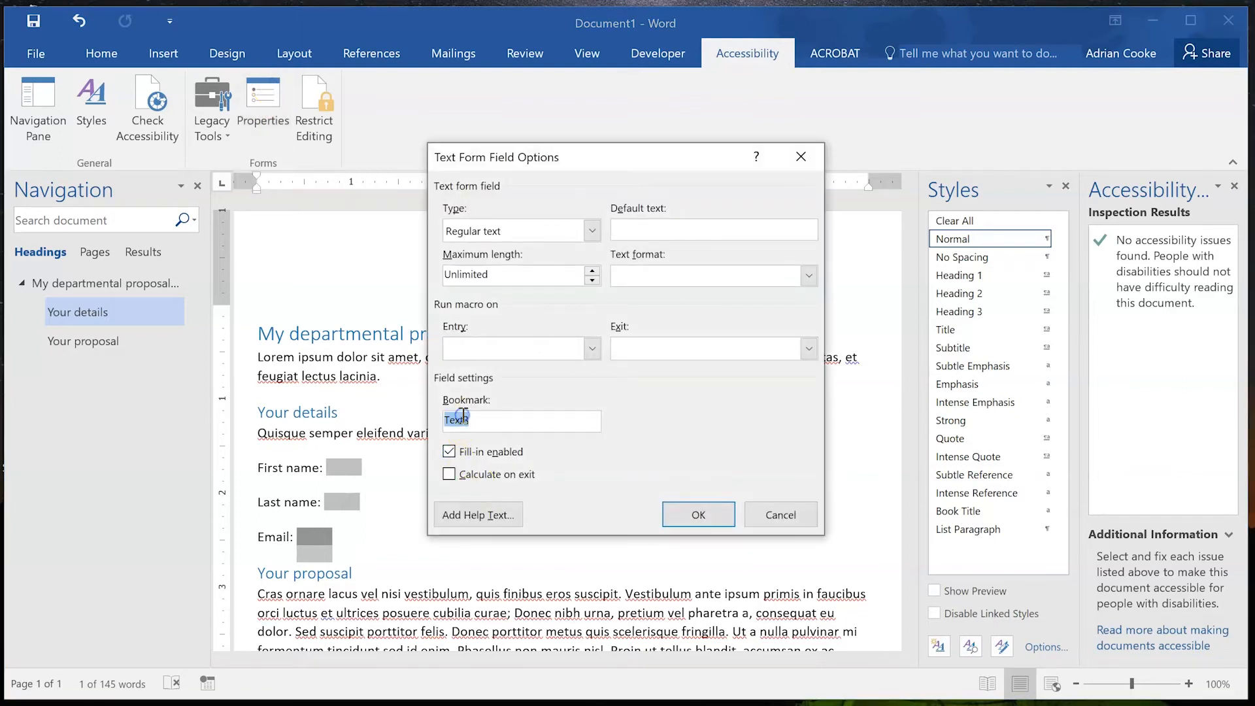
Set 'Your College email' as the Email field's help-key and status-bar text.
left_click(461, 511)
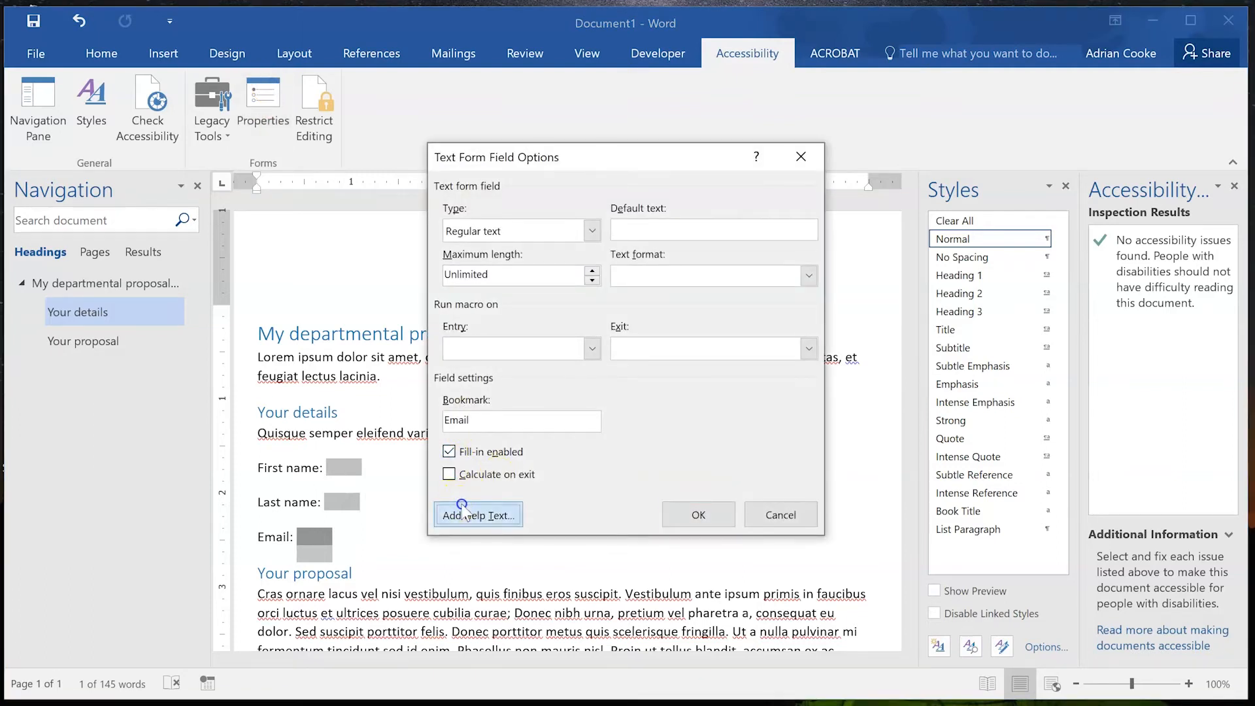
type("Your College em")
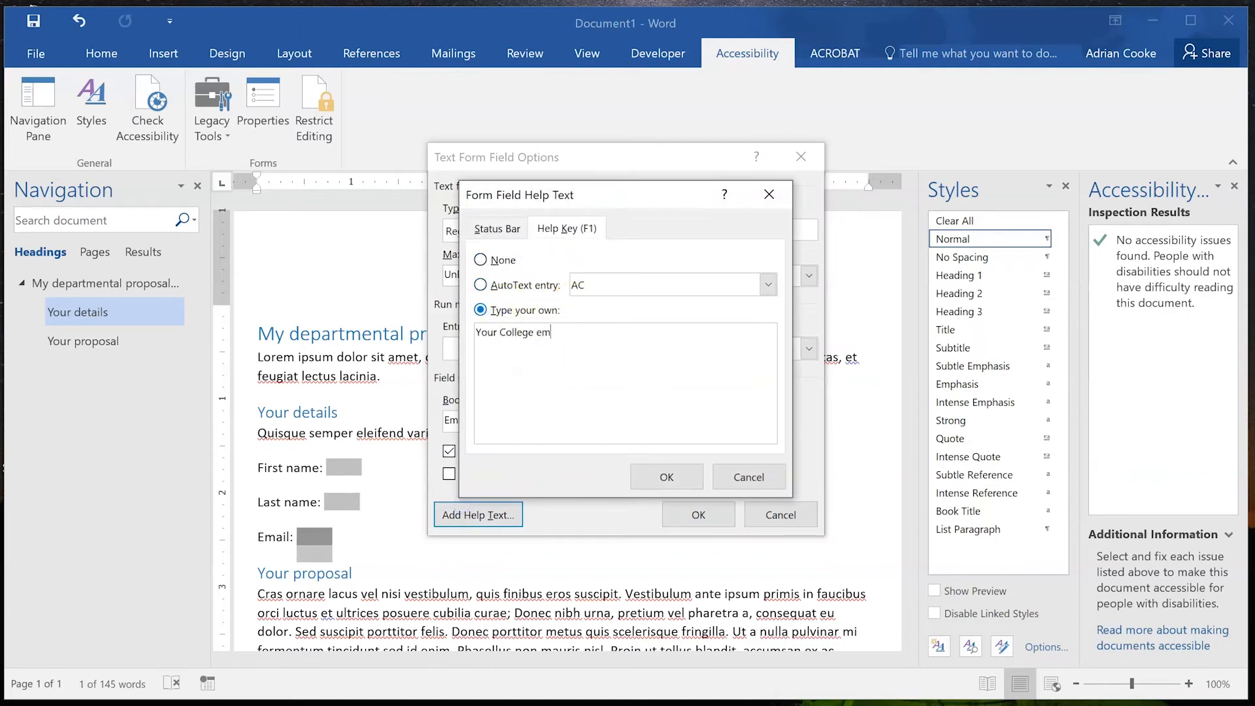
key("ctrl+shift+Left")
key("ctrl+shift+Left")
key("ctrl+shift+Left")
key("ctrl+c")
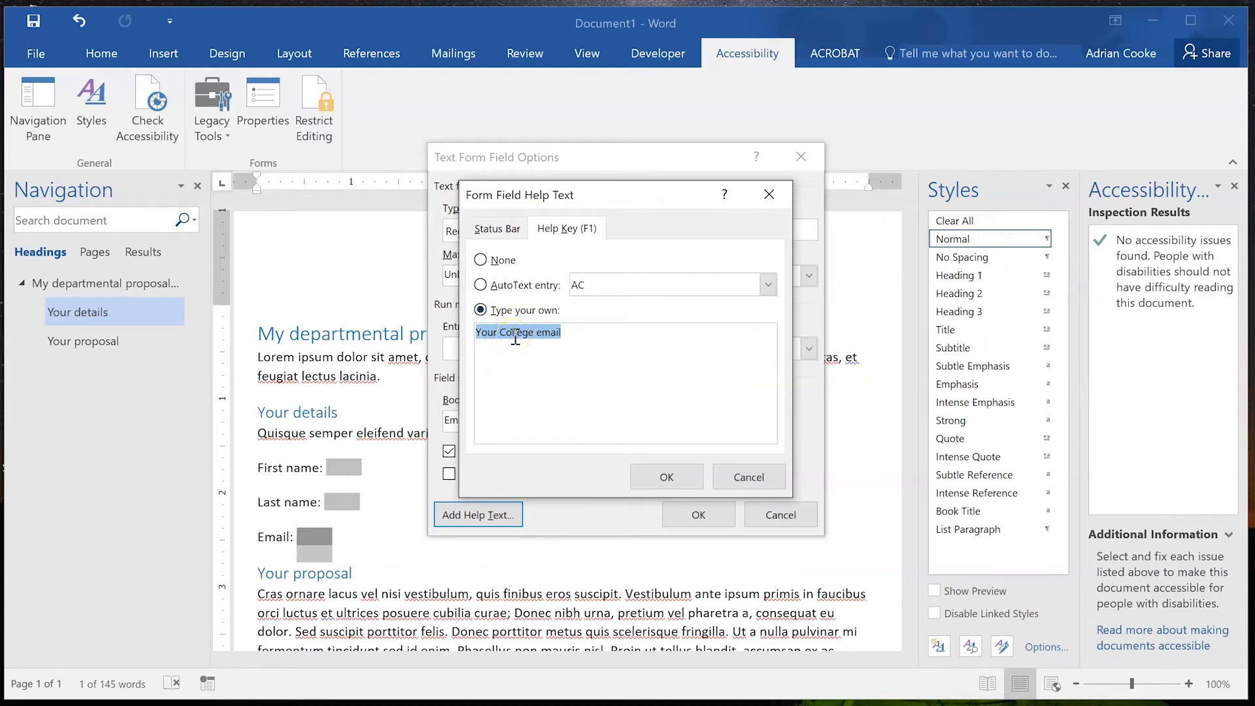
left_click(496, 228)
left_click(509, 308)
left_click(506, 344)
key("ctrl+v")
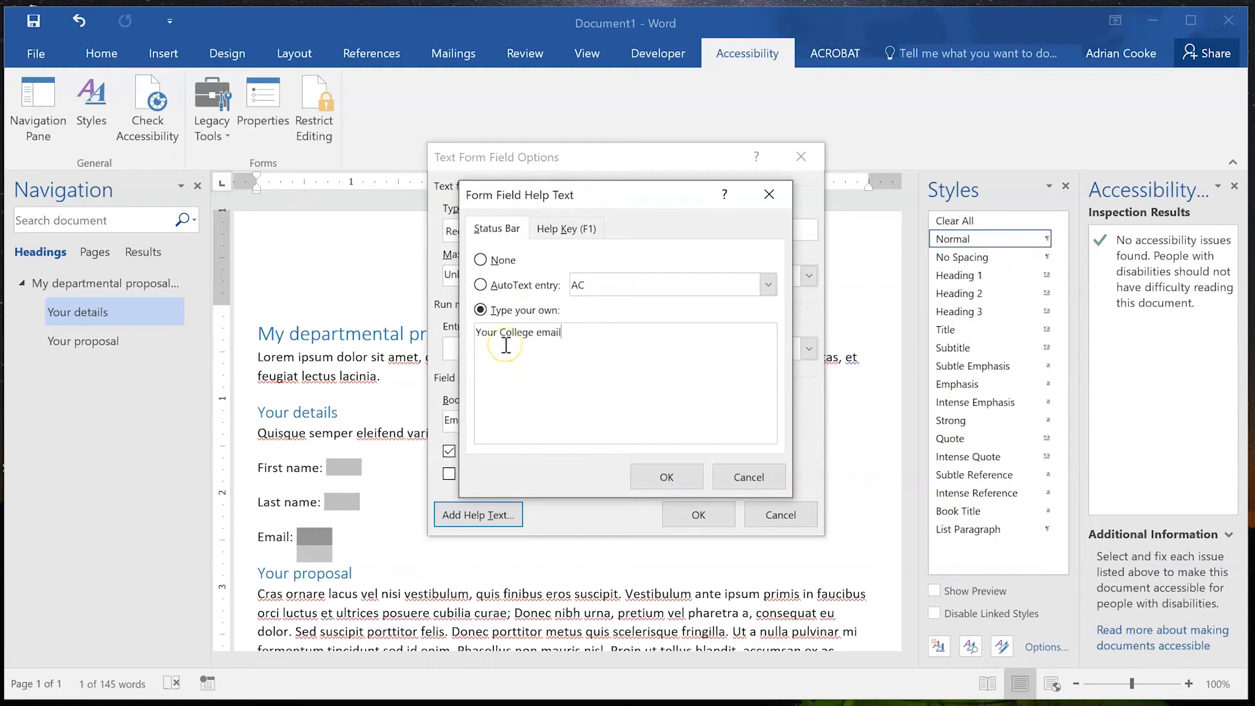
left_click(659, 477)
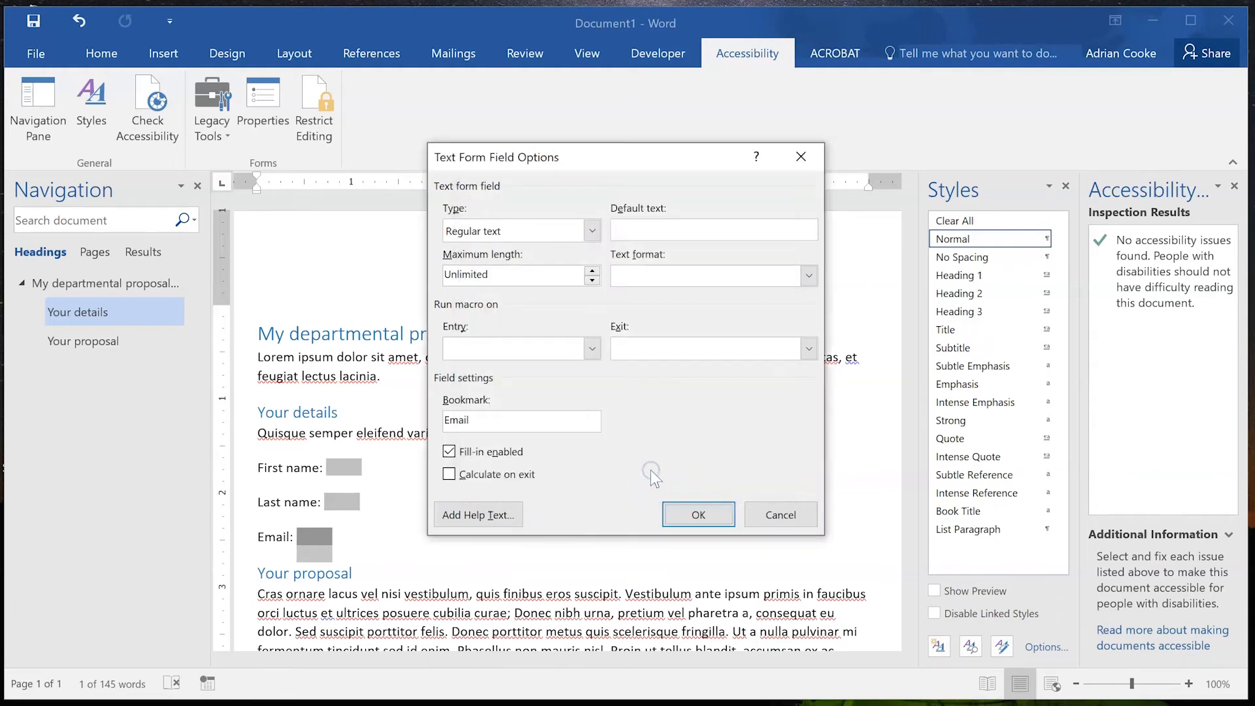
left_click(695, 514)
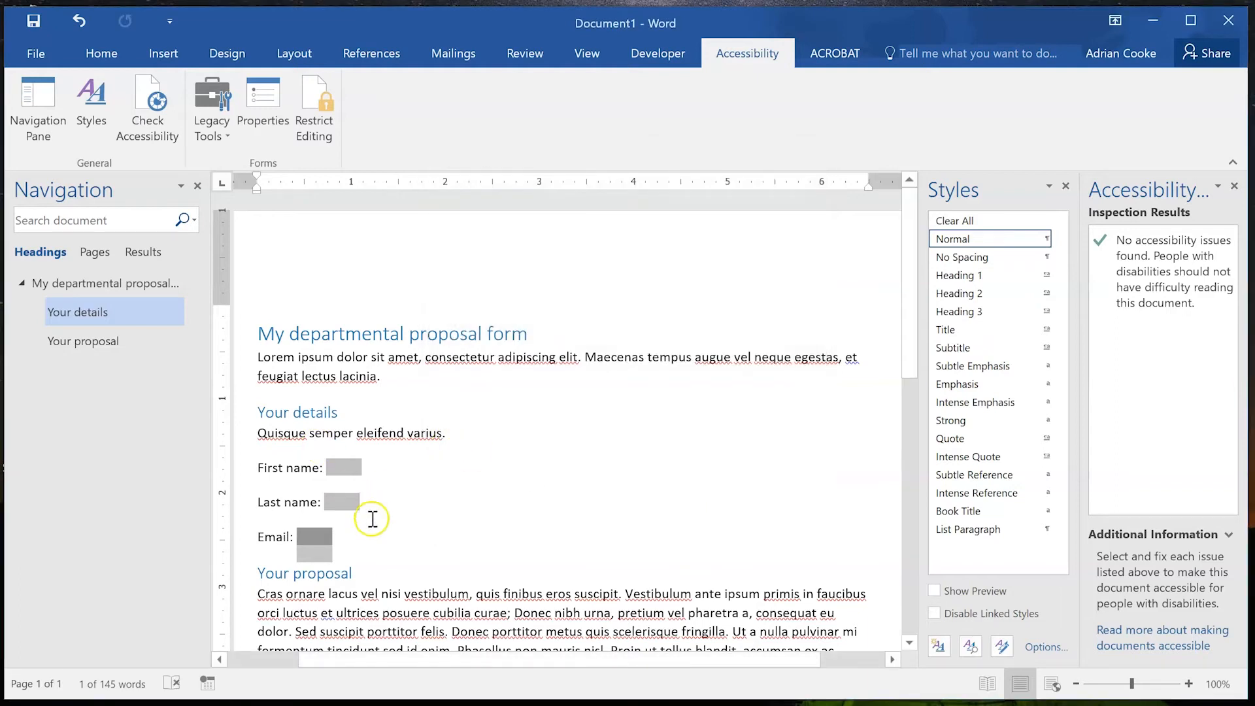
Check the First name, Last name and Email form fields by selecting each in turn.
left_click(330, 574)
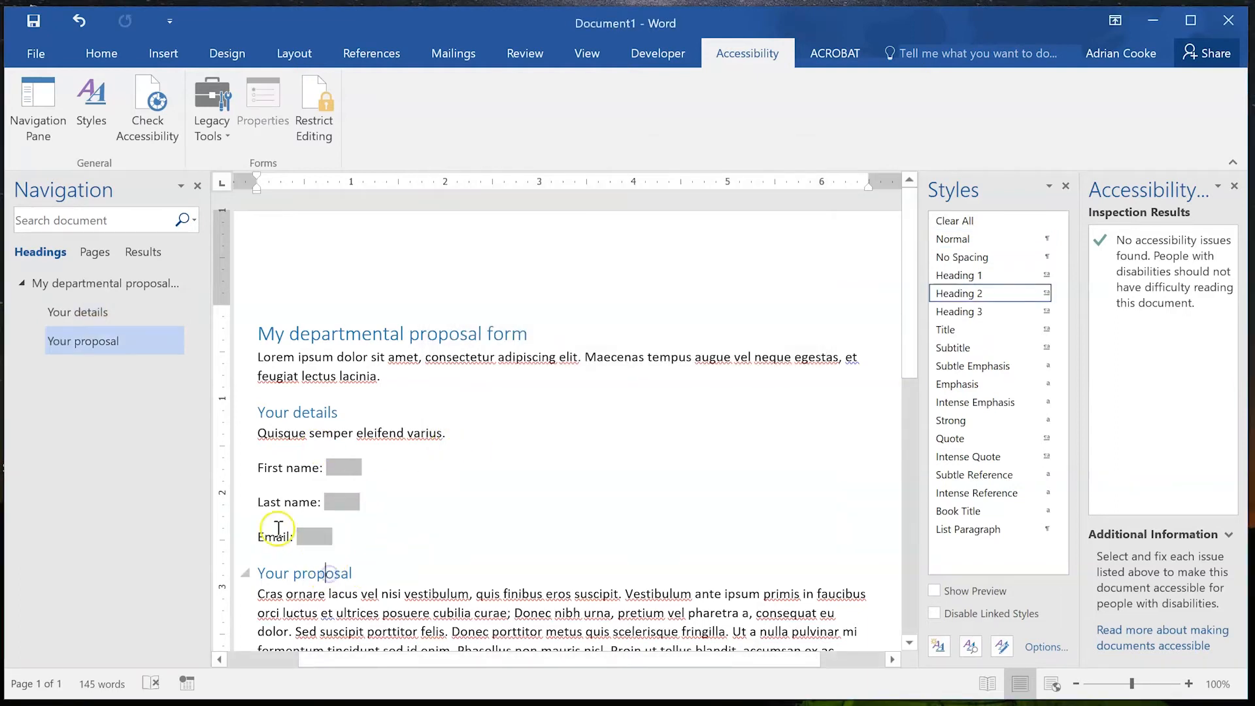
left_click(349, 467)
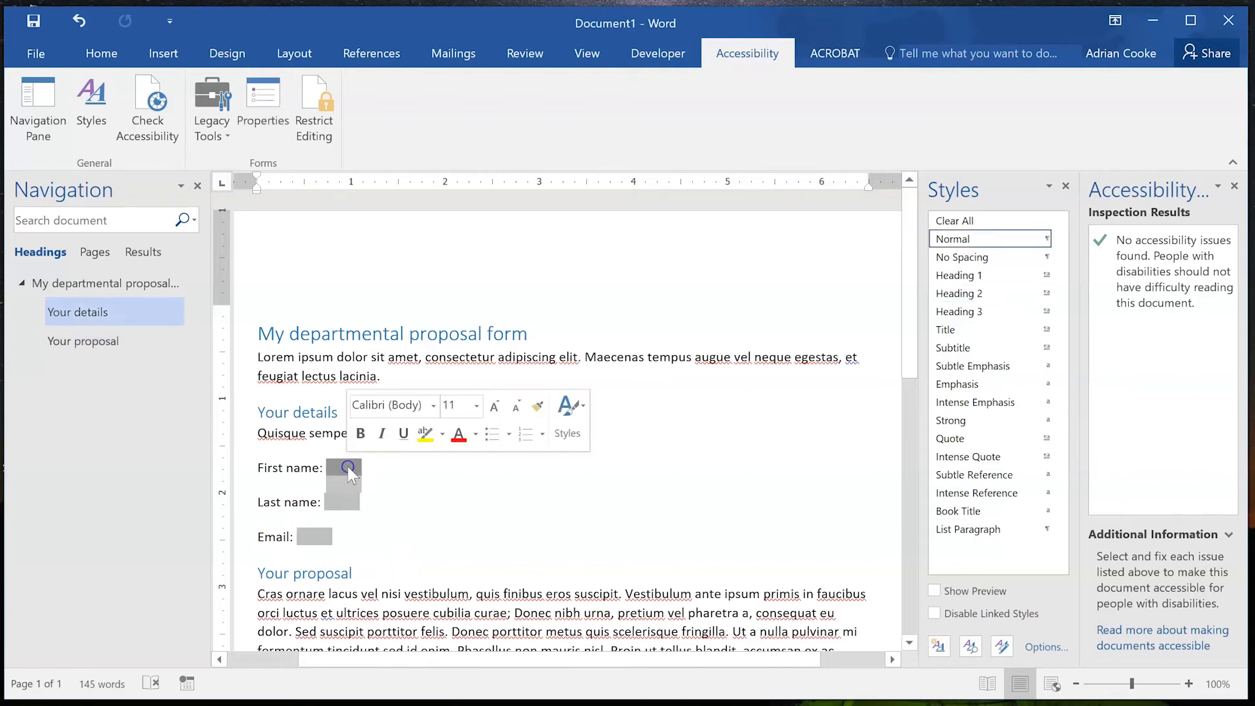
left_click(339, 503)
left_click(316, 537)
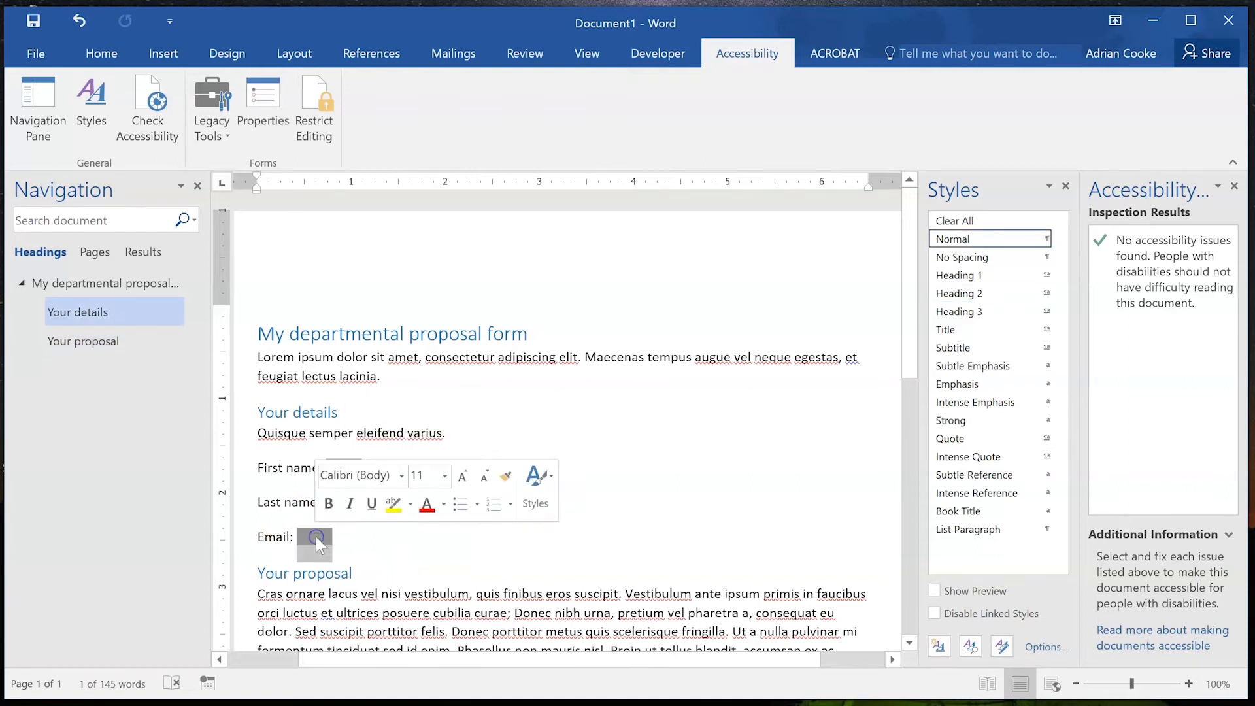
left_click(285, 468)
left_click(396, 373)
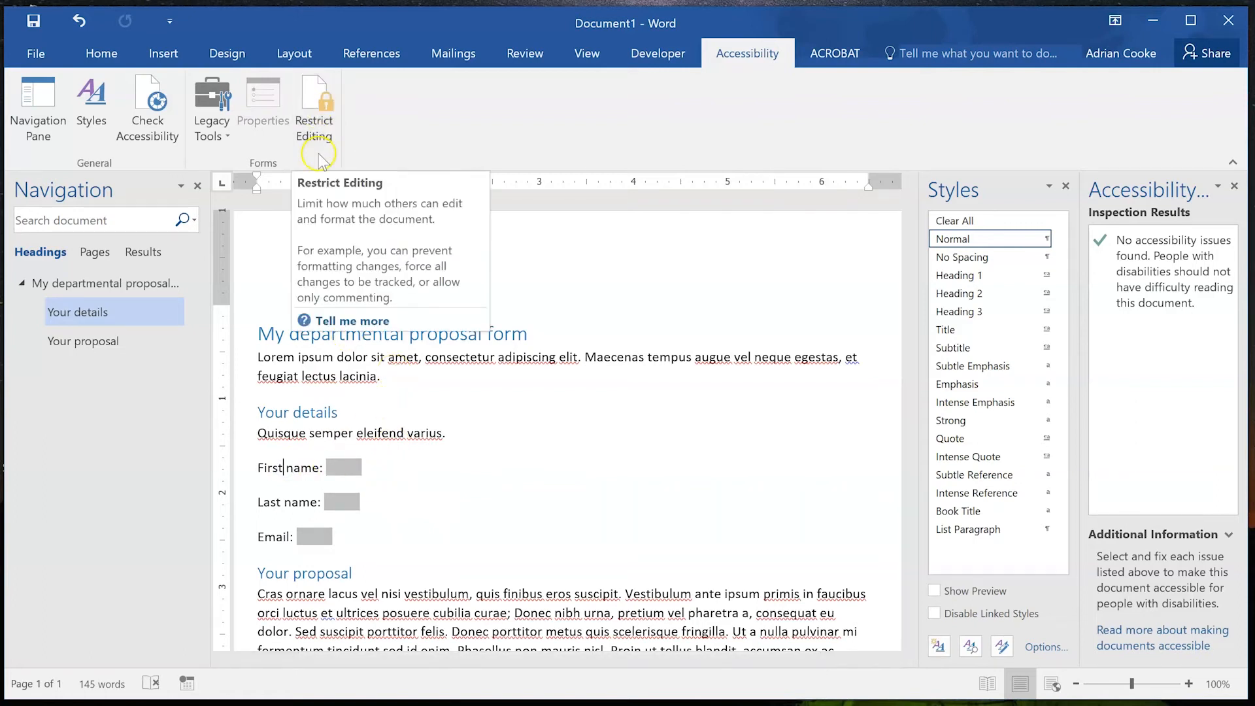
Place the caret in the First name label and bring up the Restrict Editing pane.
left_click(345, 467)
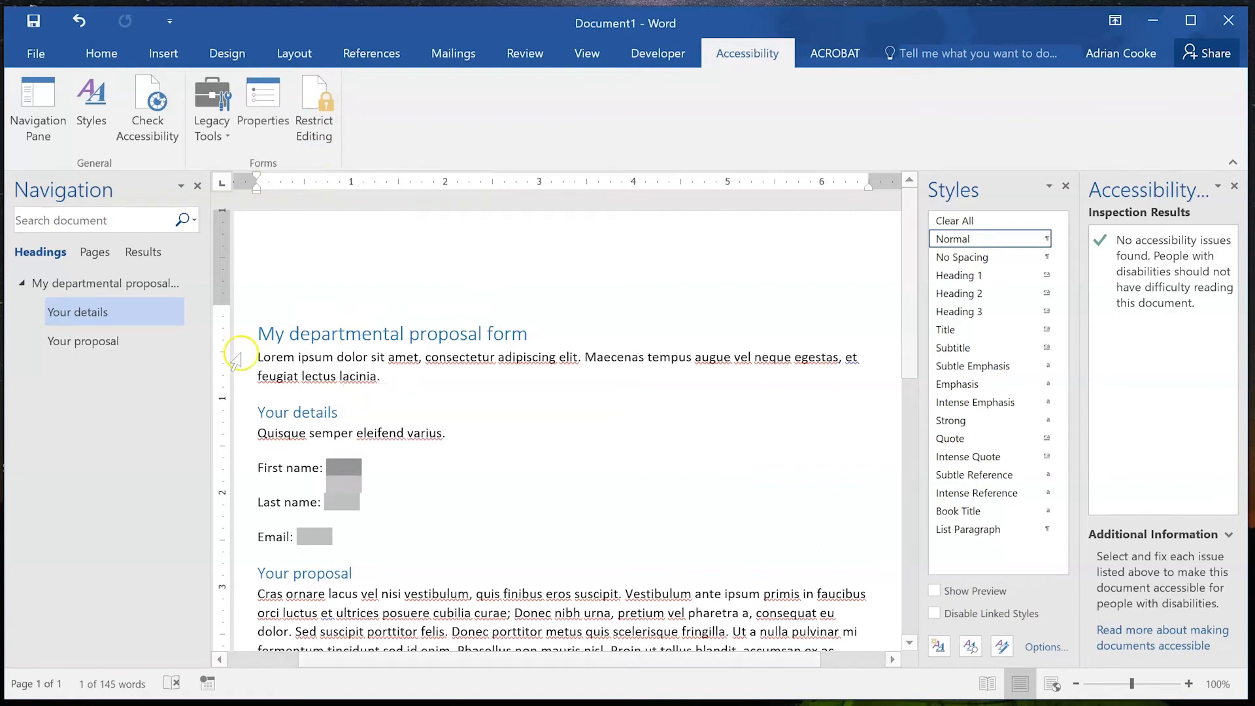
left_click(272, 465)
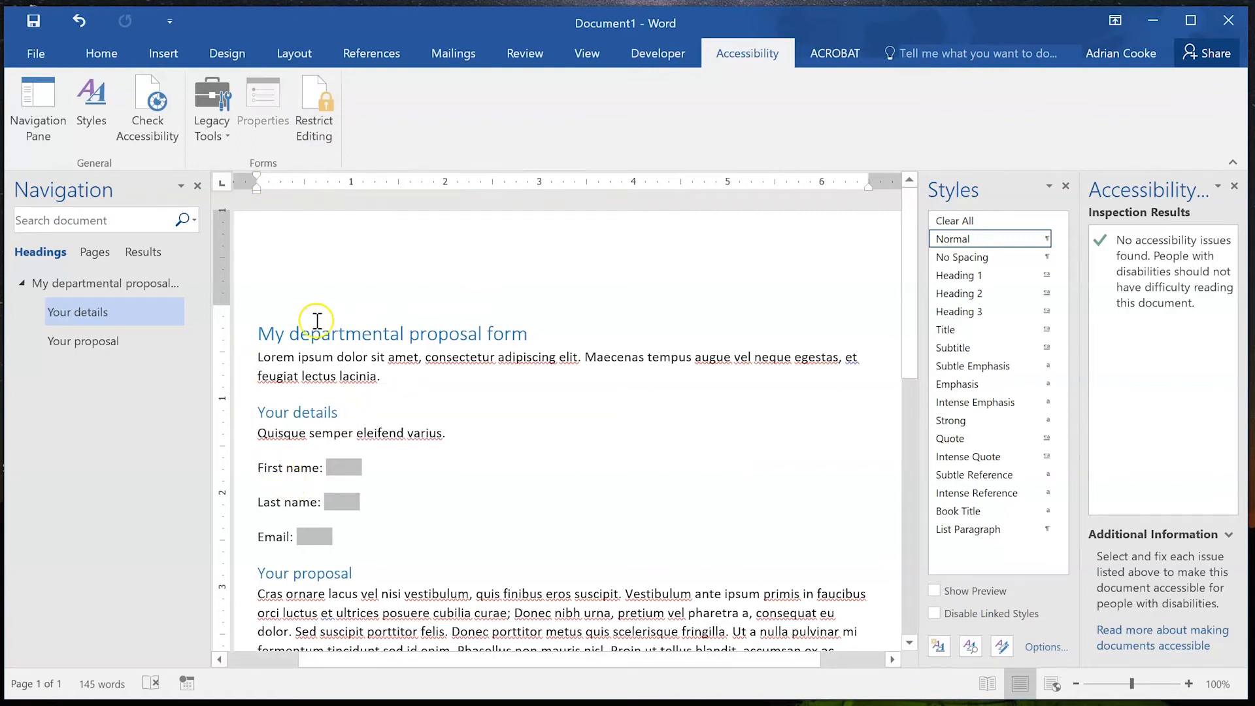
double_click(272, 468)
left_click(253, 463)
left_click(278, 468)
left_click(324, 104)
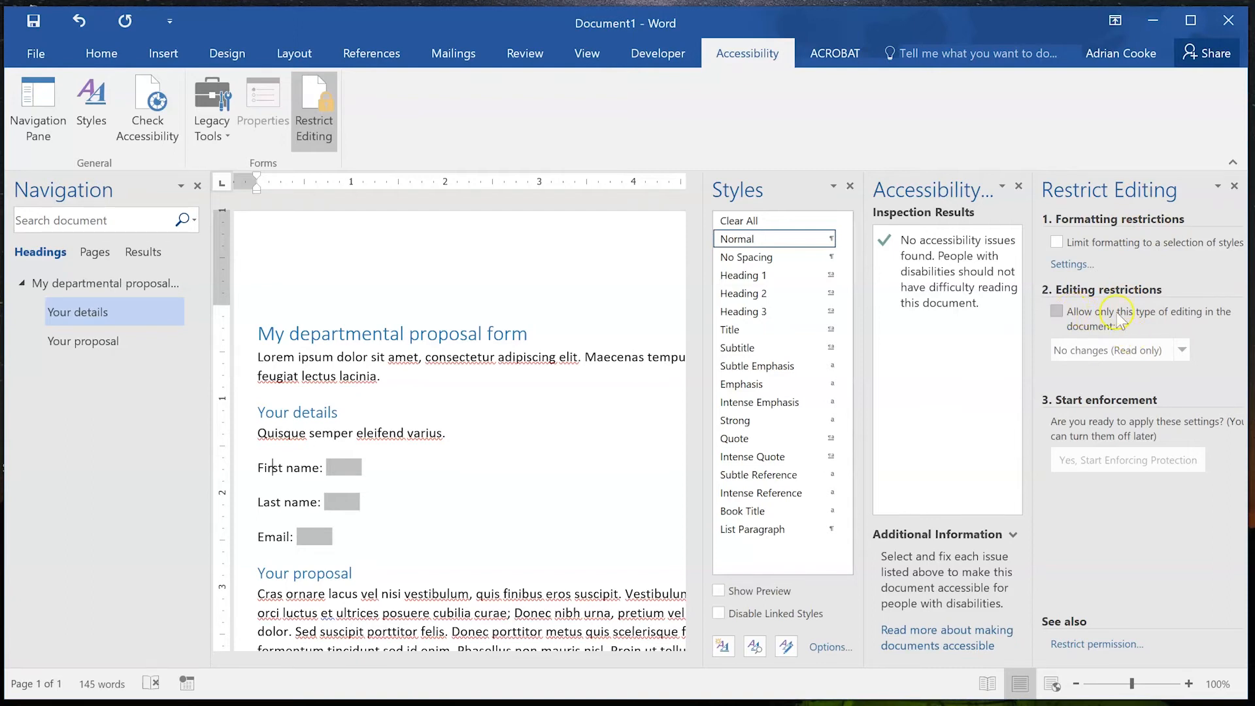
Restrict editing to 'Filling in forms' and enforce protection with no password.
left_click(1070, 313)
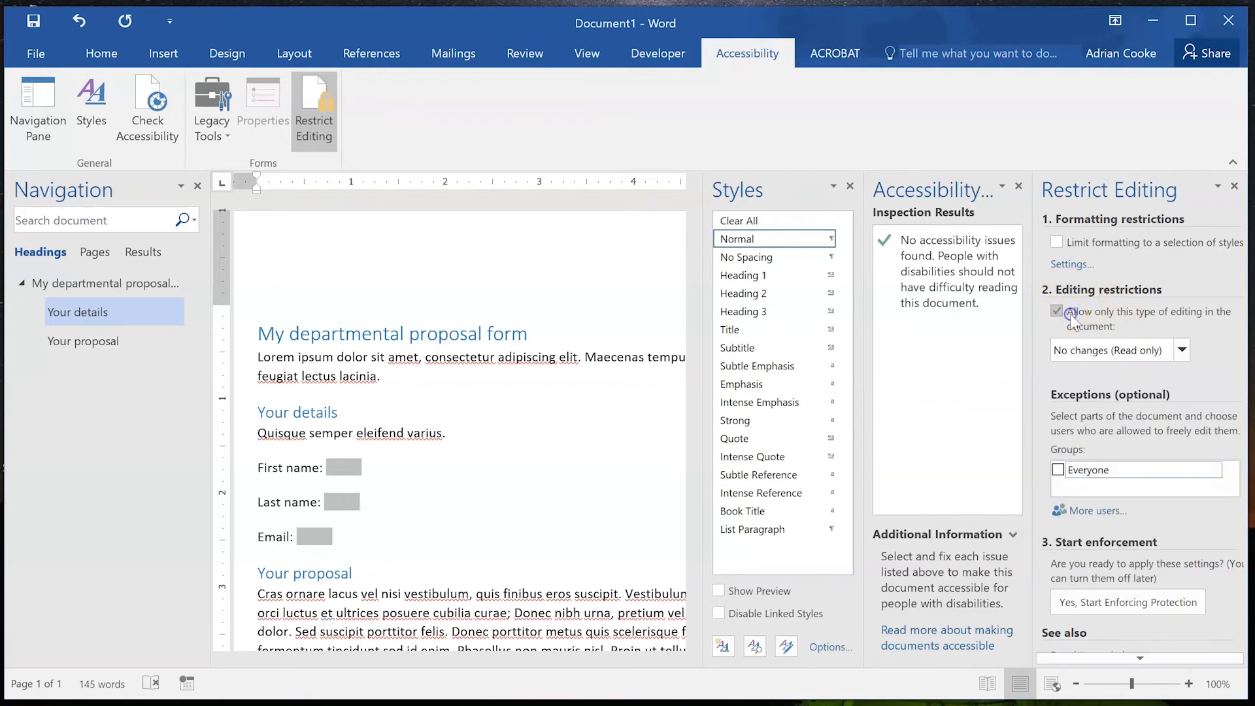
left_click(1181, 349)
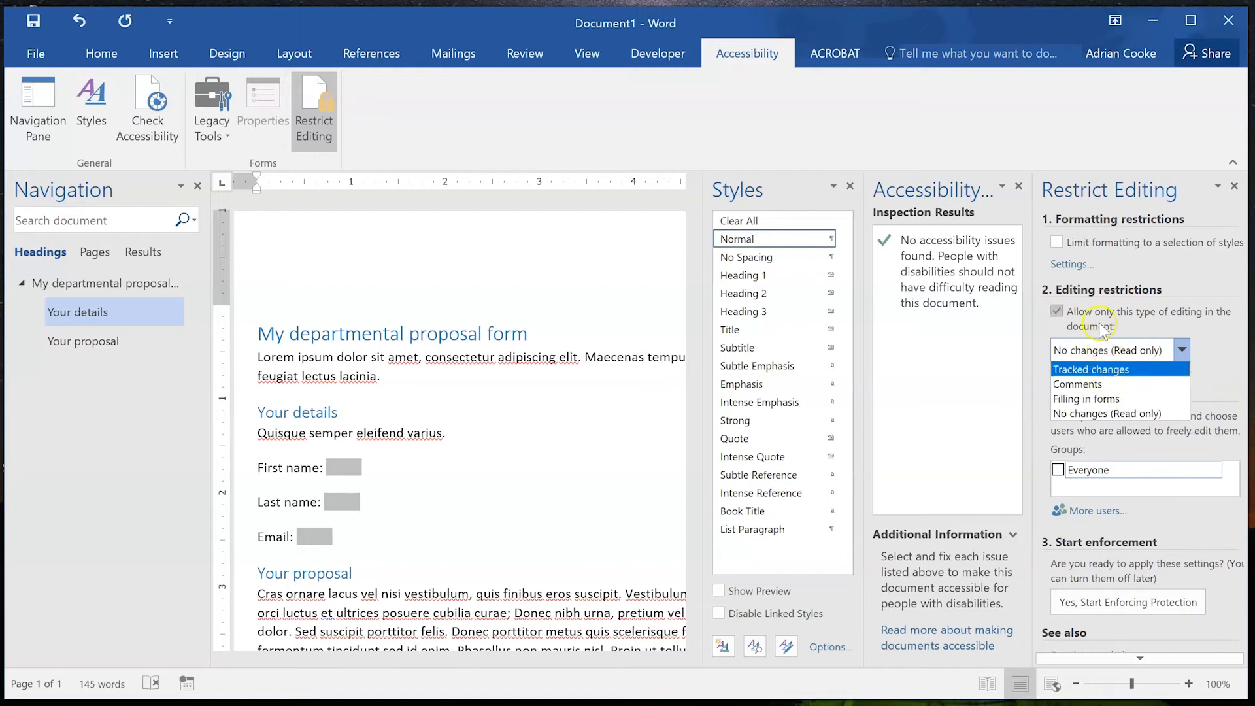
left_click(1122, 399)
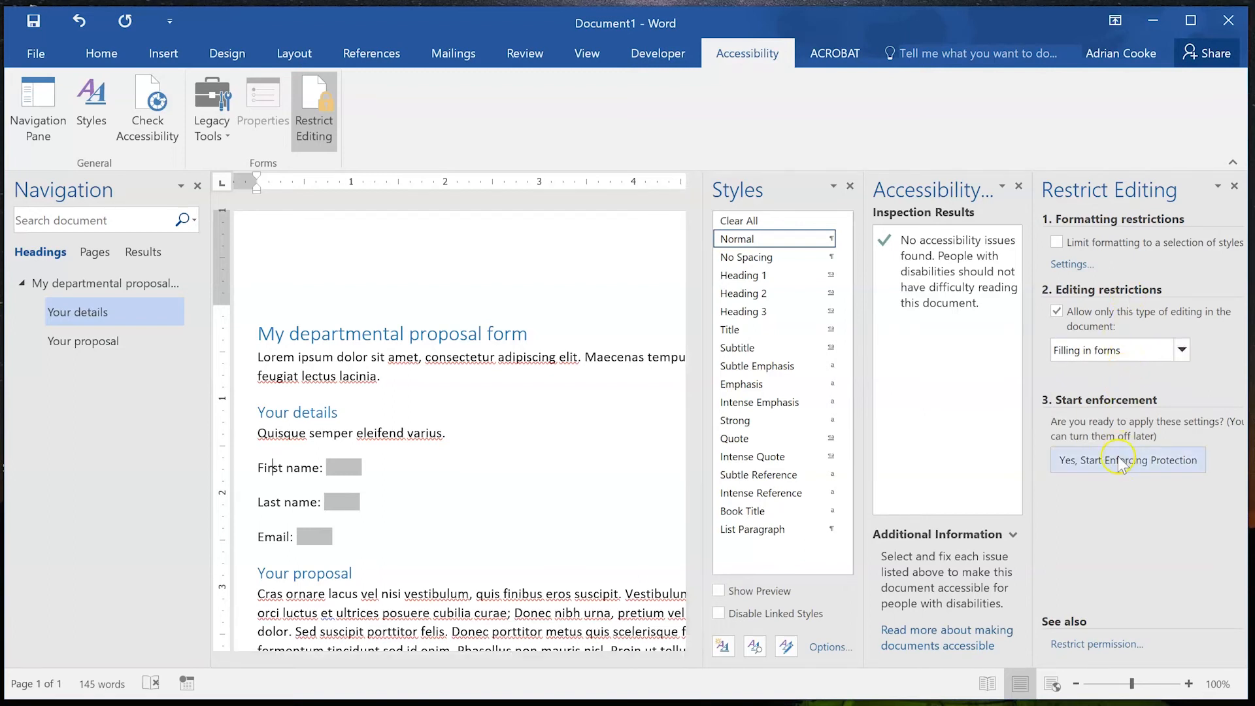
left_click(1141, 461)
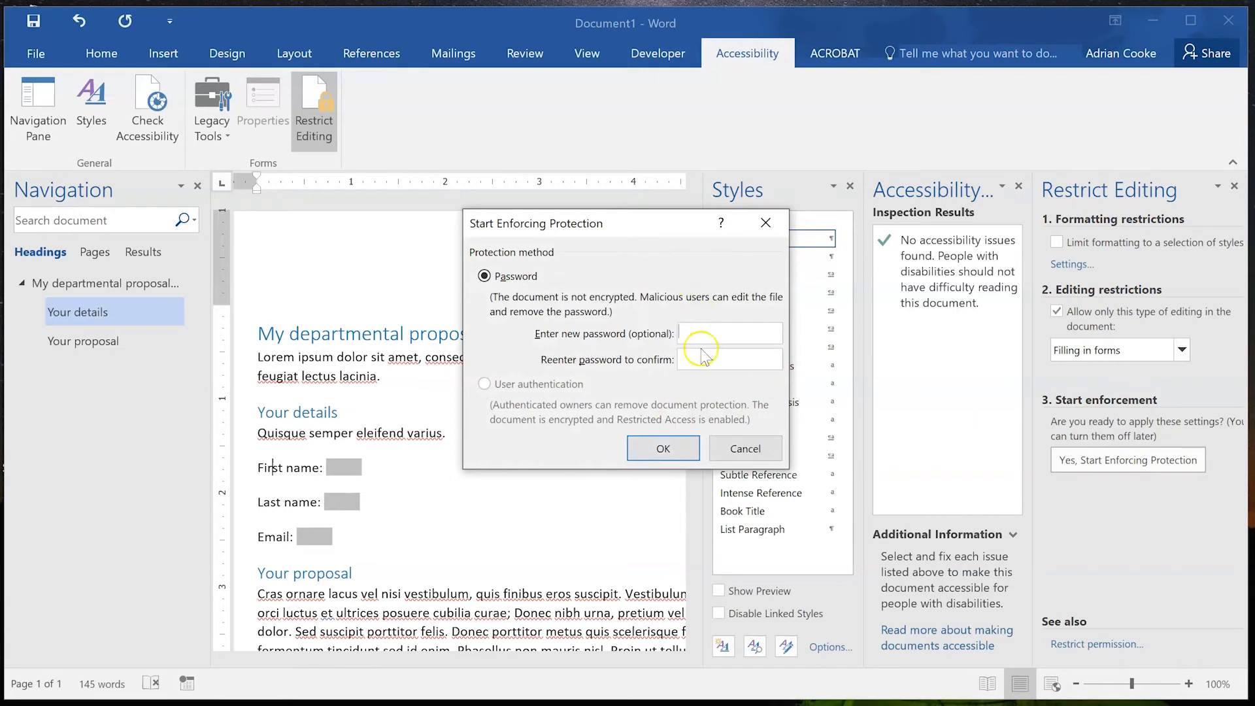
left_click(664, 449)
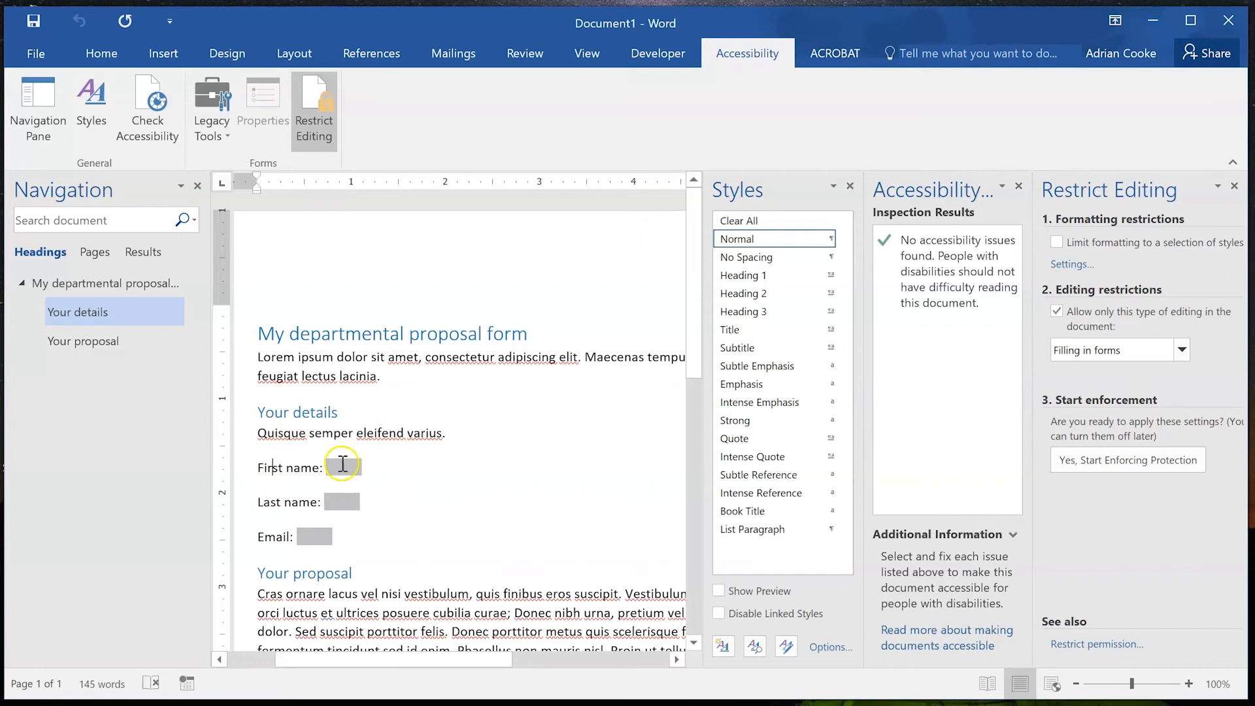
left_click(1121, 463)
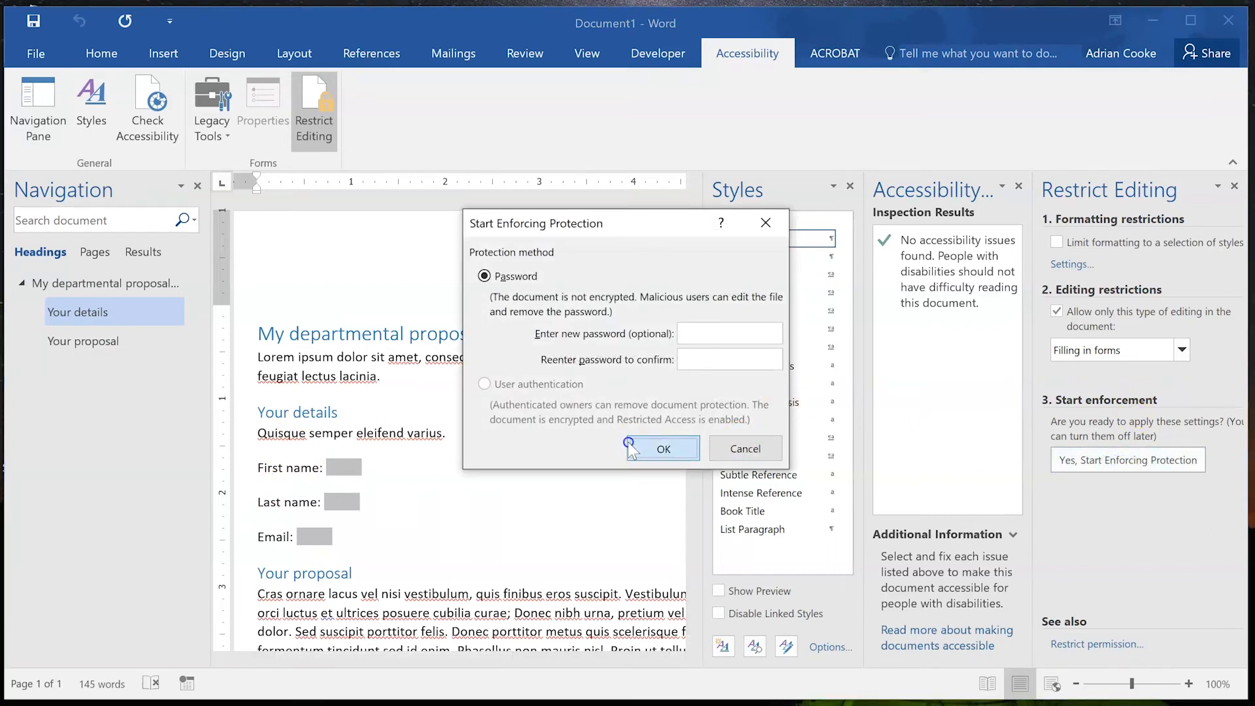
left_click(629, 449)
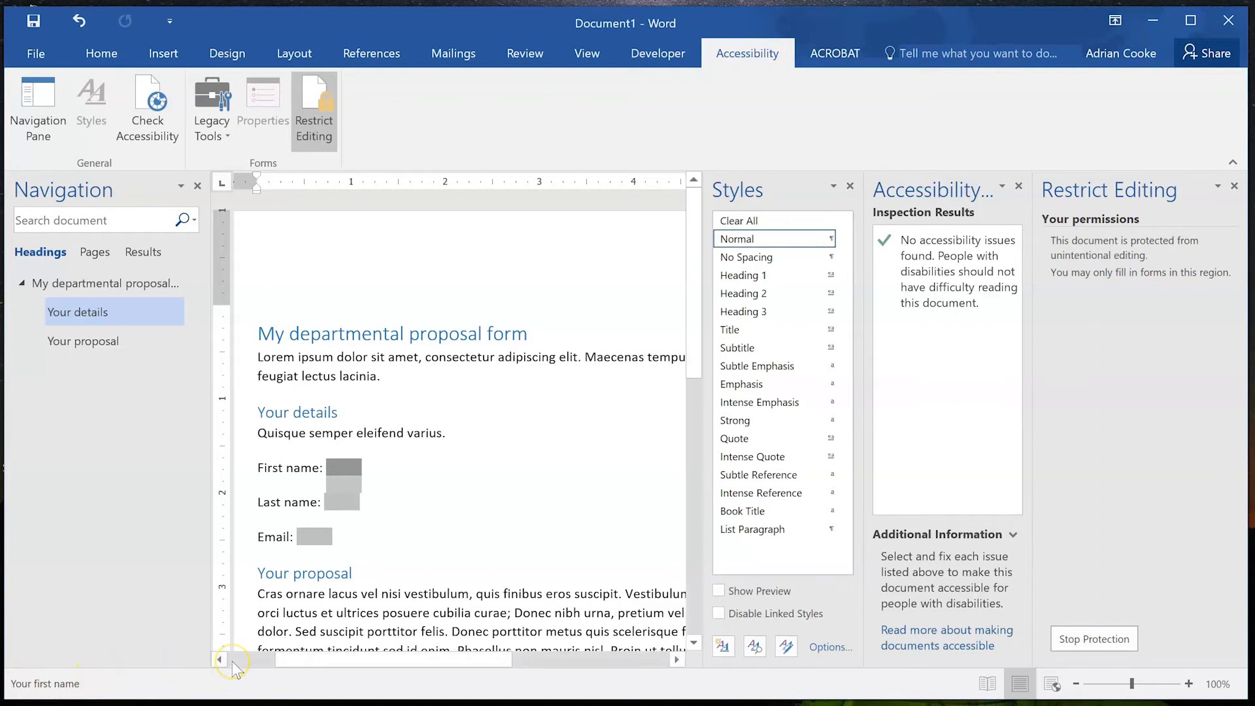
key("Tab")
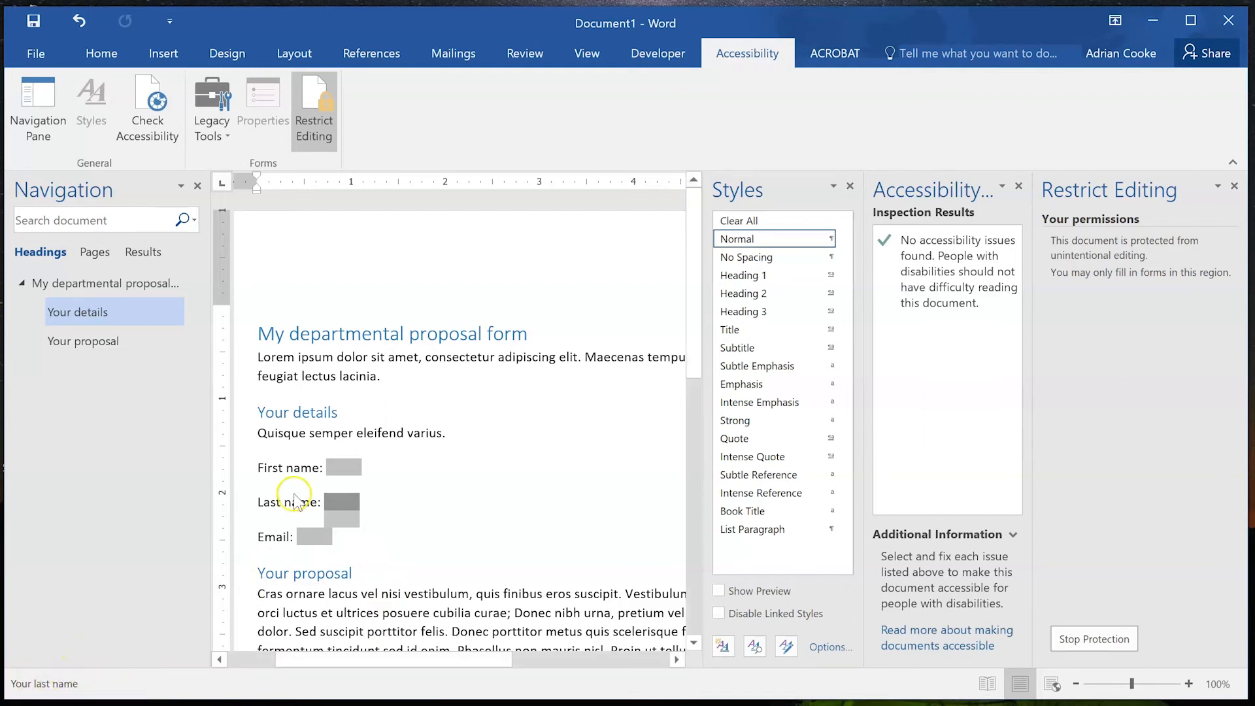
key("Tab")
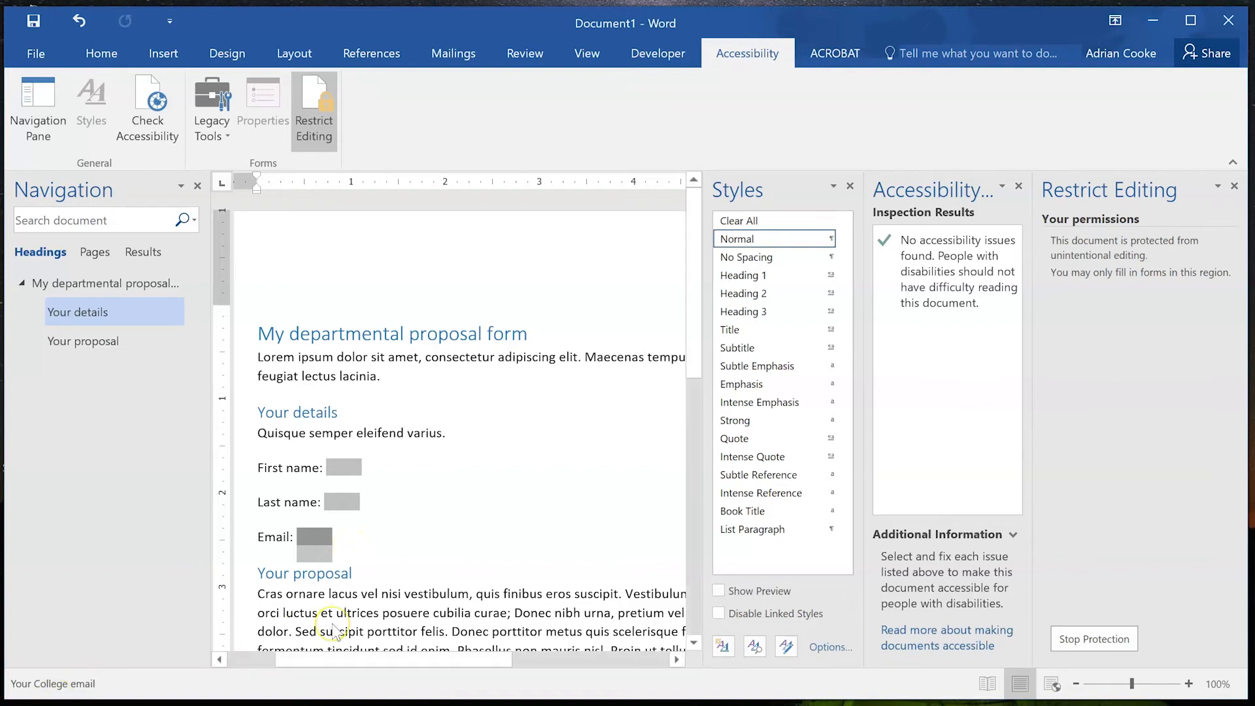
key("shift+Tab")
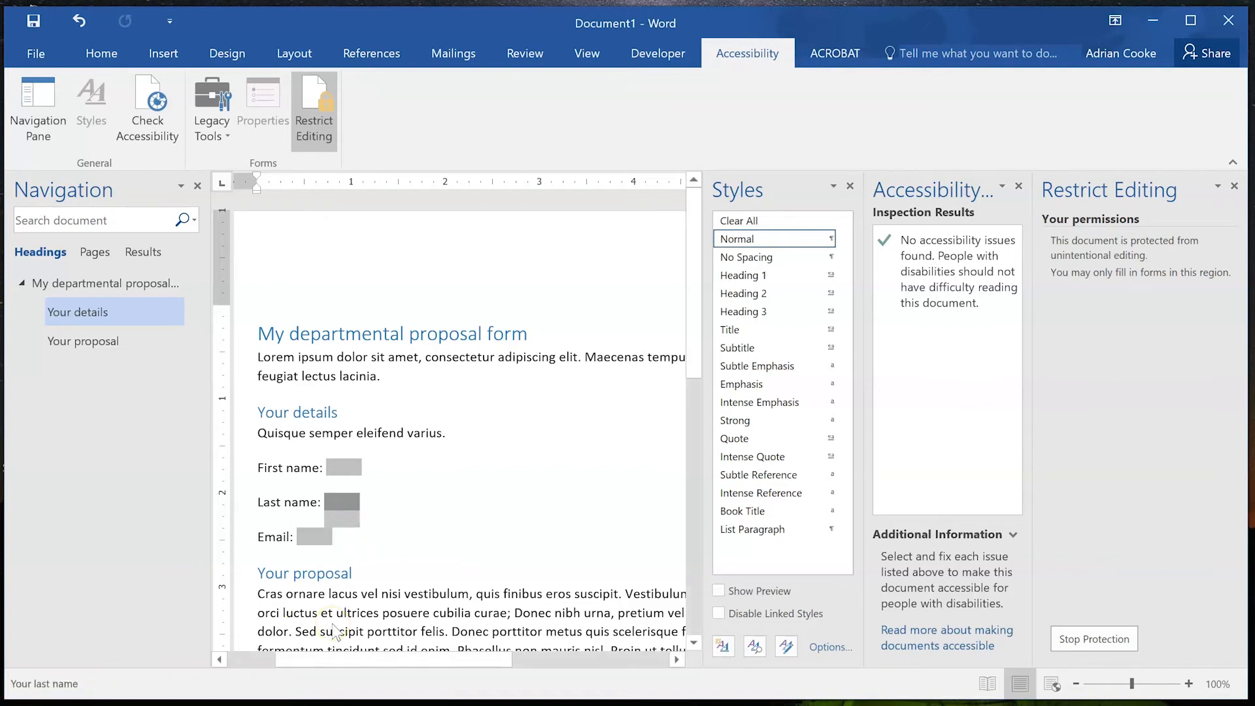
key("shift+Tab")
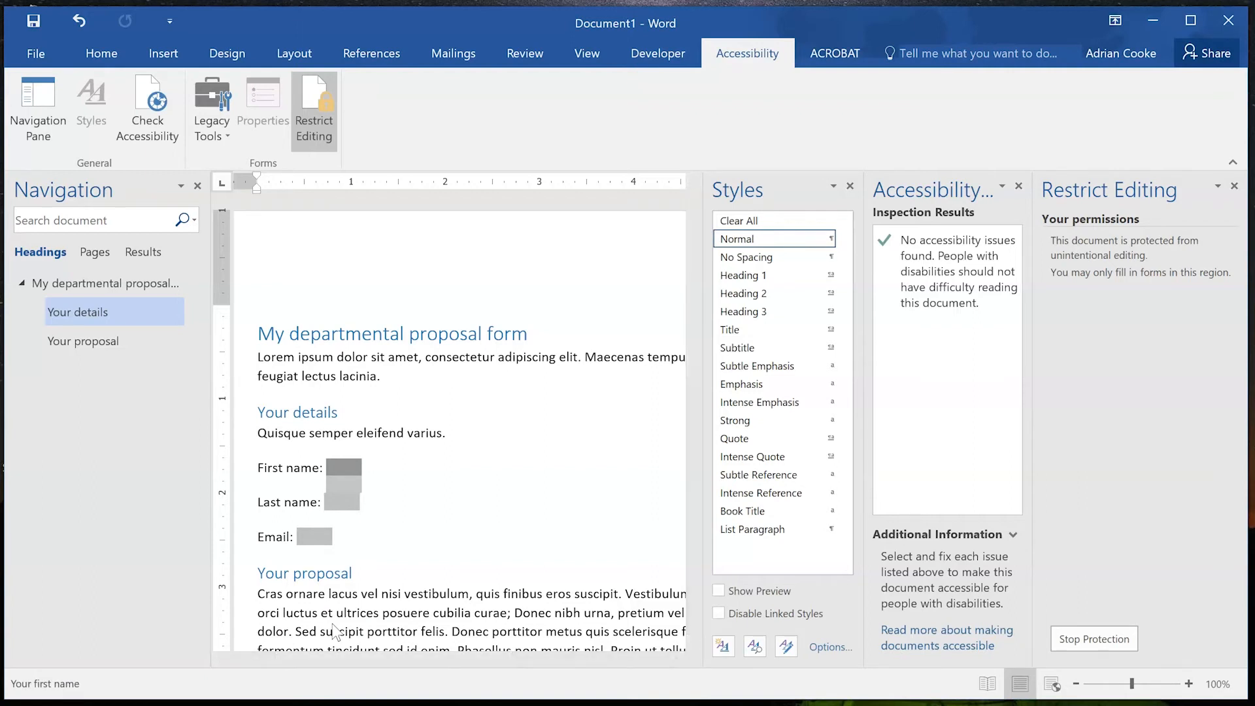
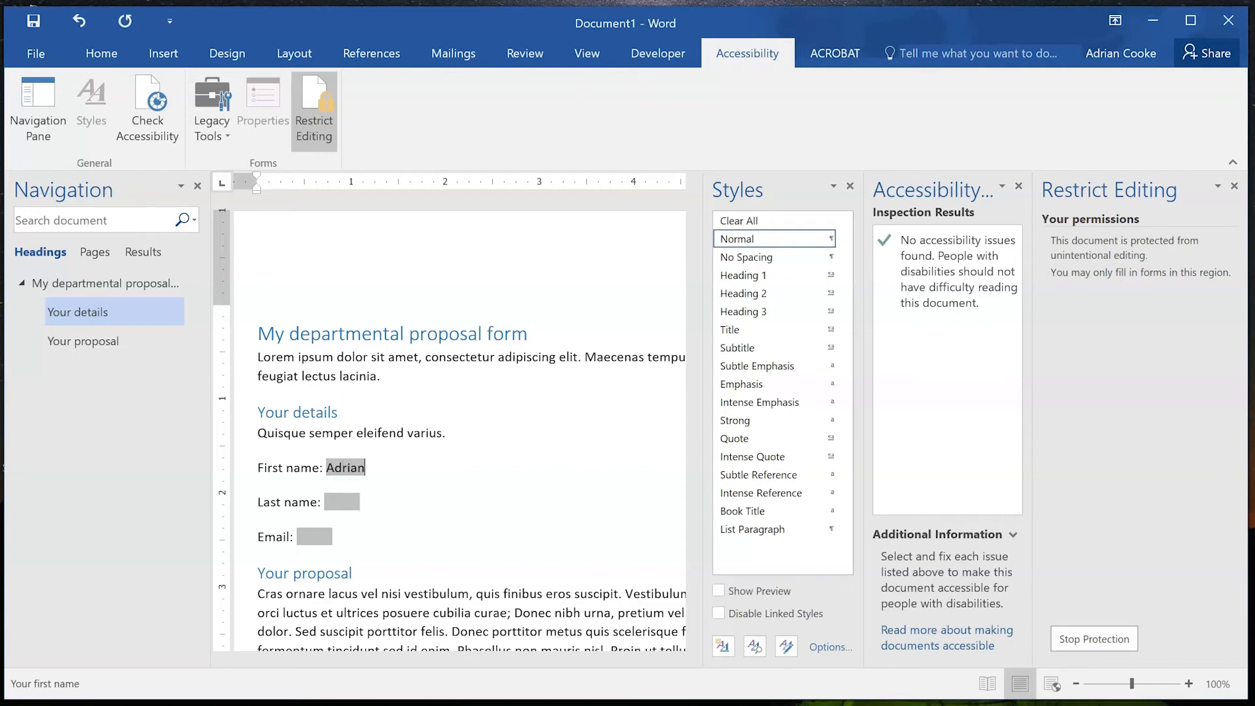
key("Tab")
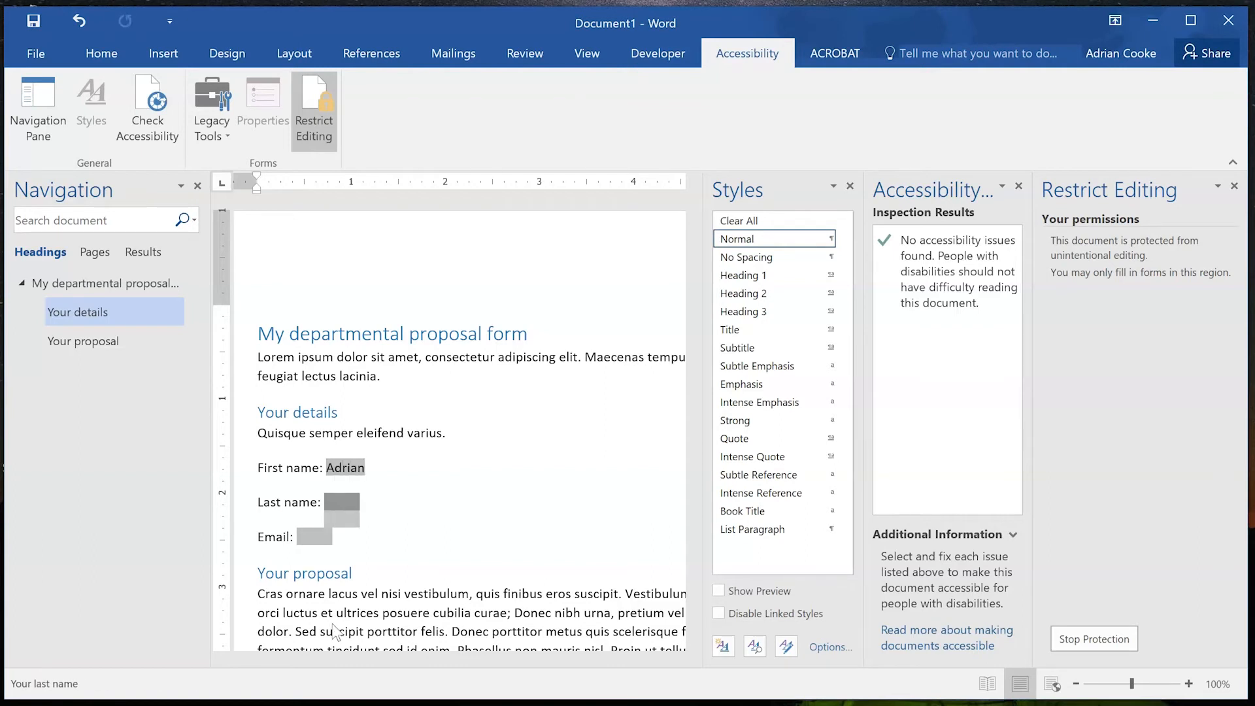
key("shift+Tab")
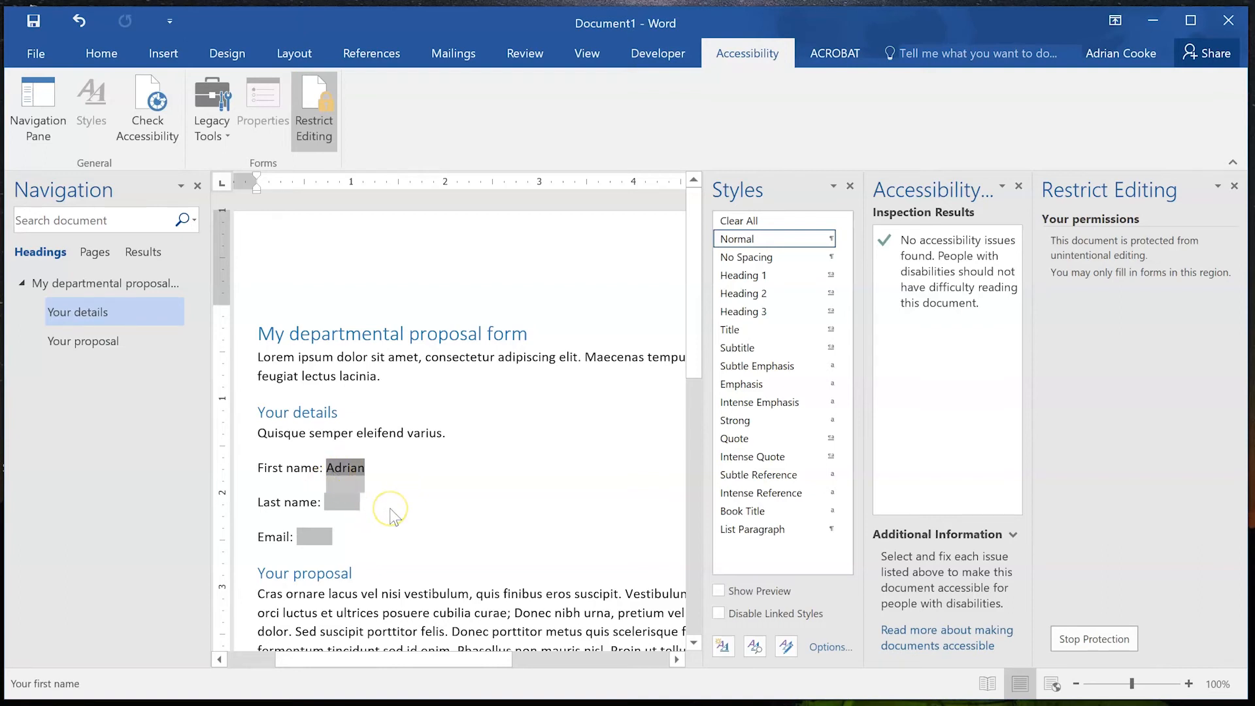
key("Tab")
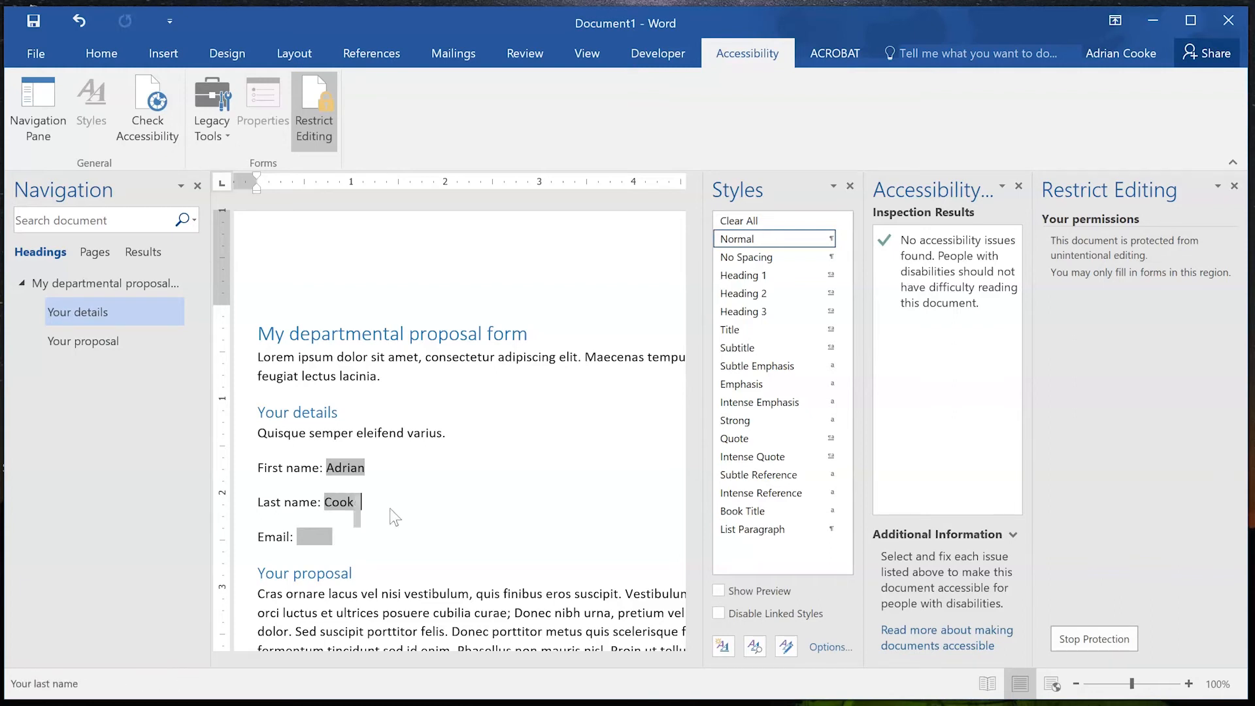
key("shift+Tab")
key("BackSpace")
left_click(523, 332)
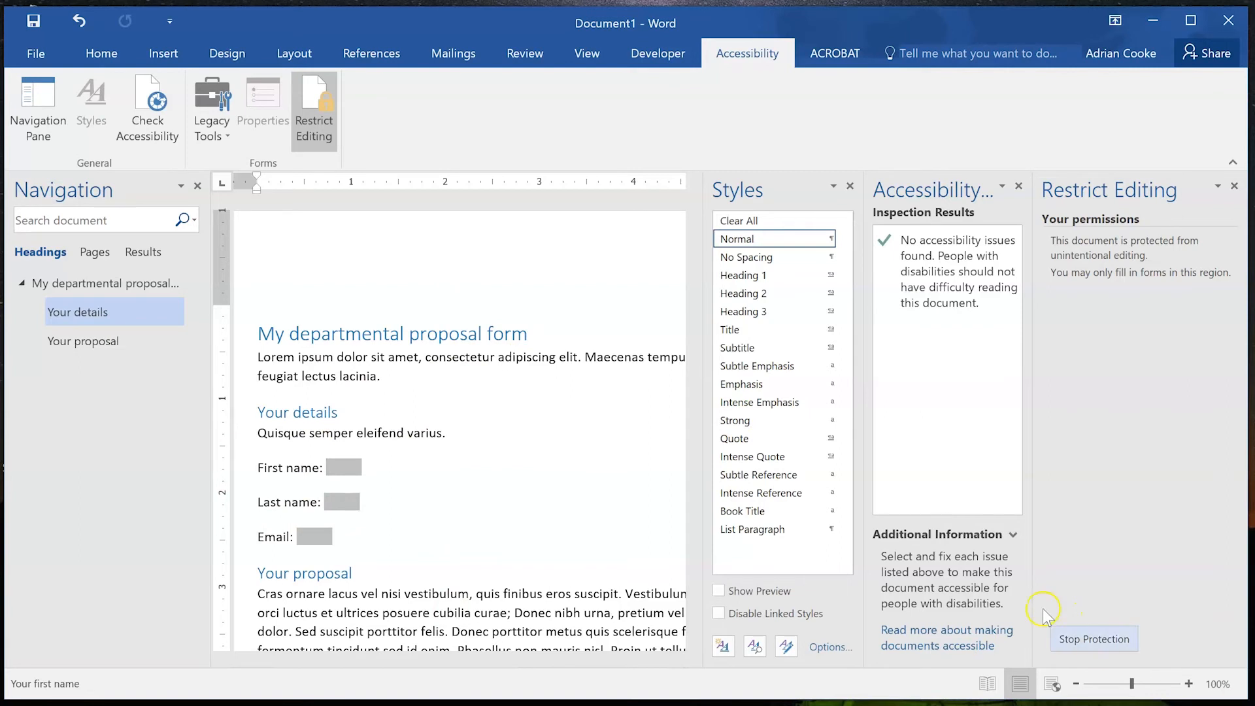
Stop protection, hide the Restrict Editing pane and place the caret in the Your proposal paragraph.
left_click(1102, 635)
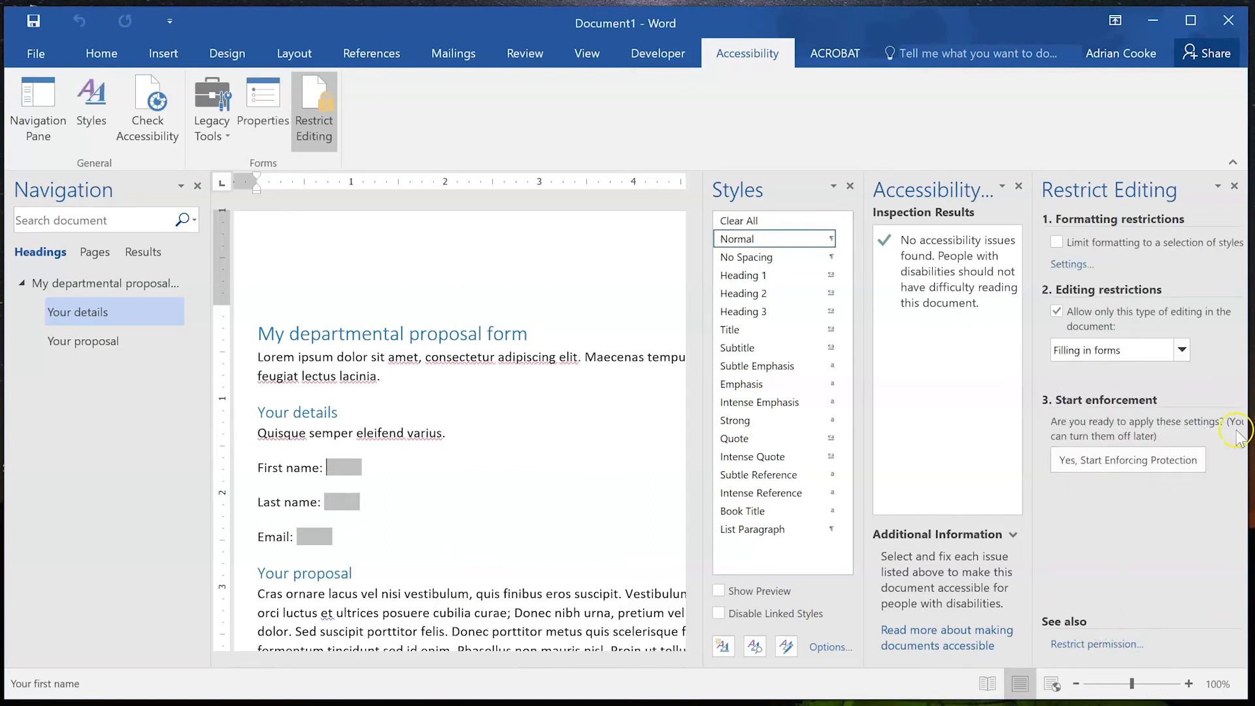
scroll(342, 543, "down", 1)
scroll(342, 542, "down", 1)
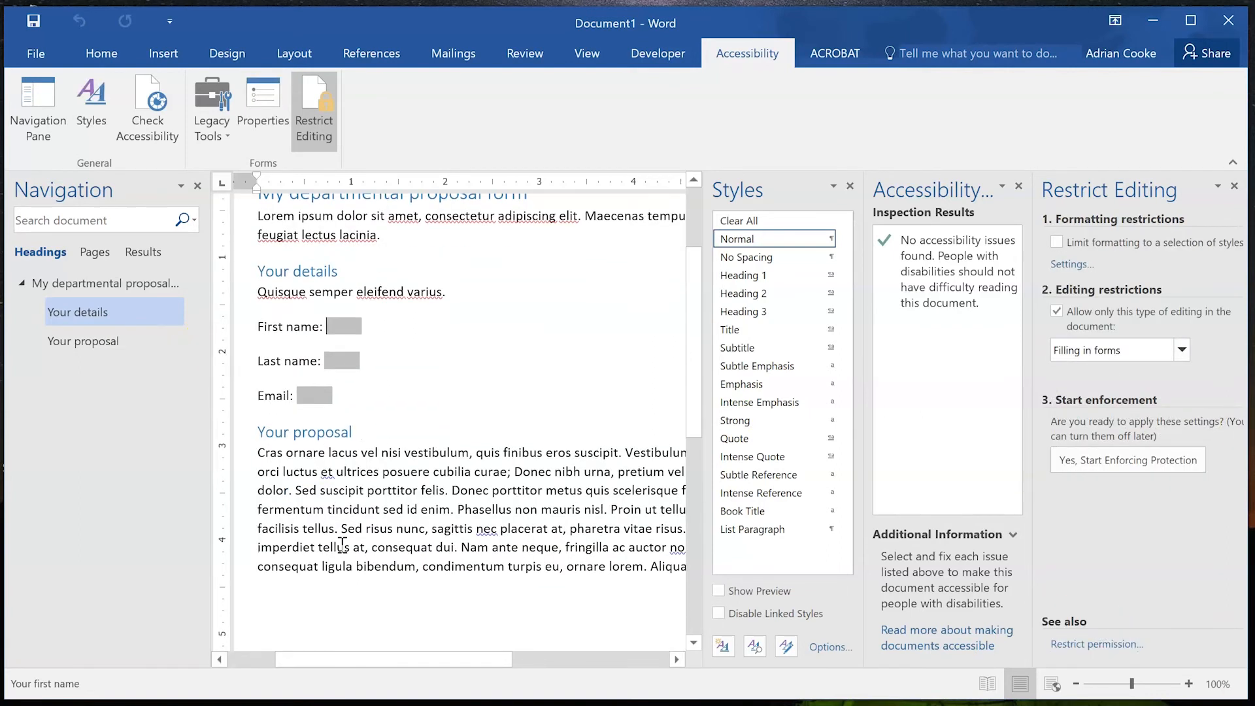
left_click(309, 99)
scroll(685, 242, "down", 3)
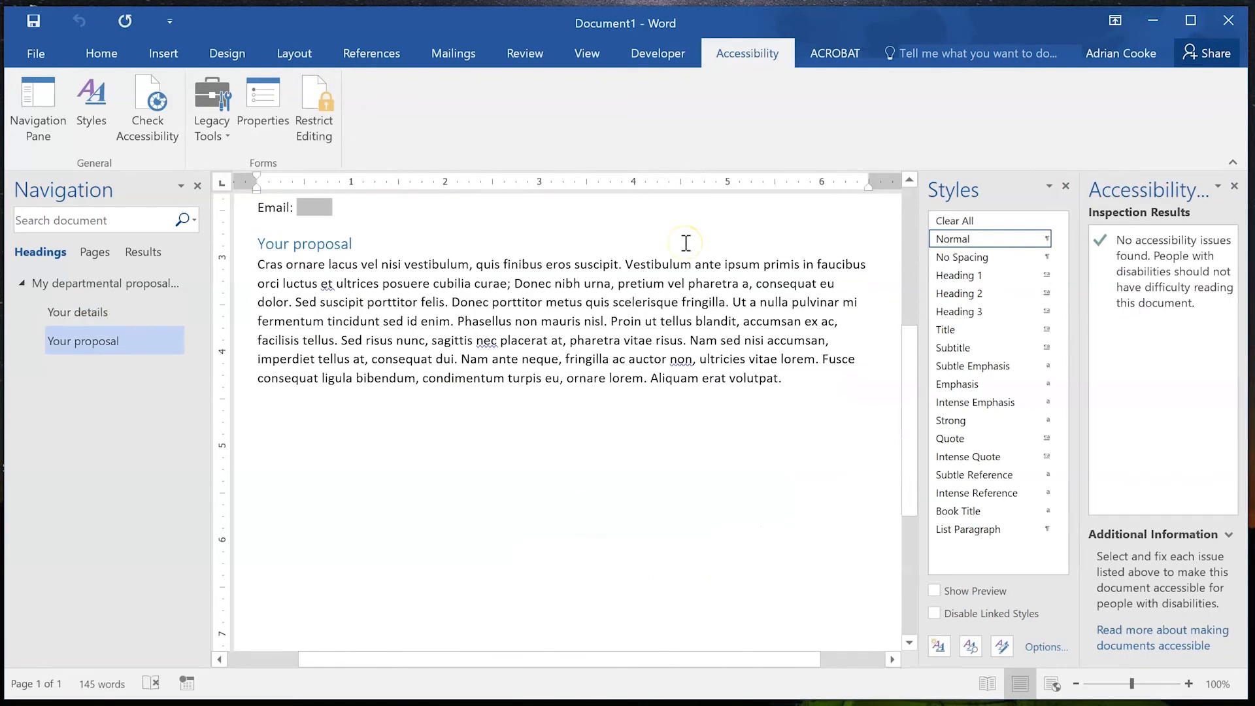
scroll(686, 242, "up", 4)
scroll(686, 243, "up", 1)
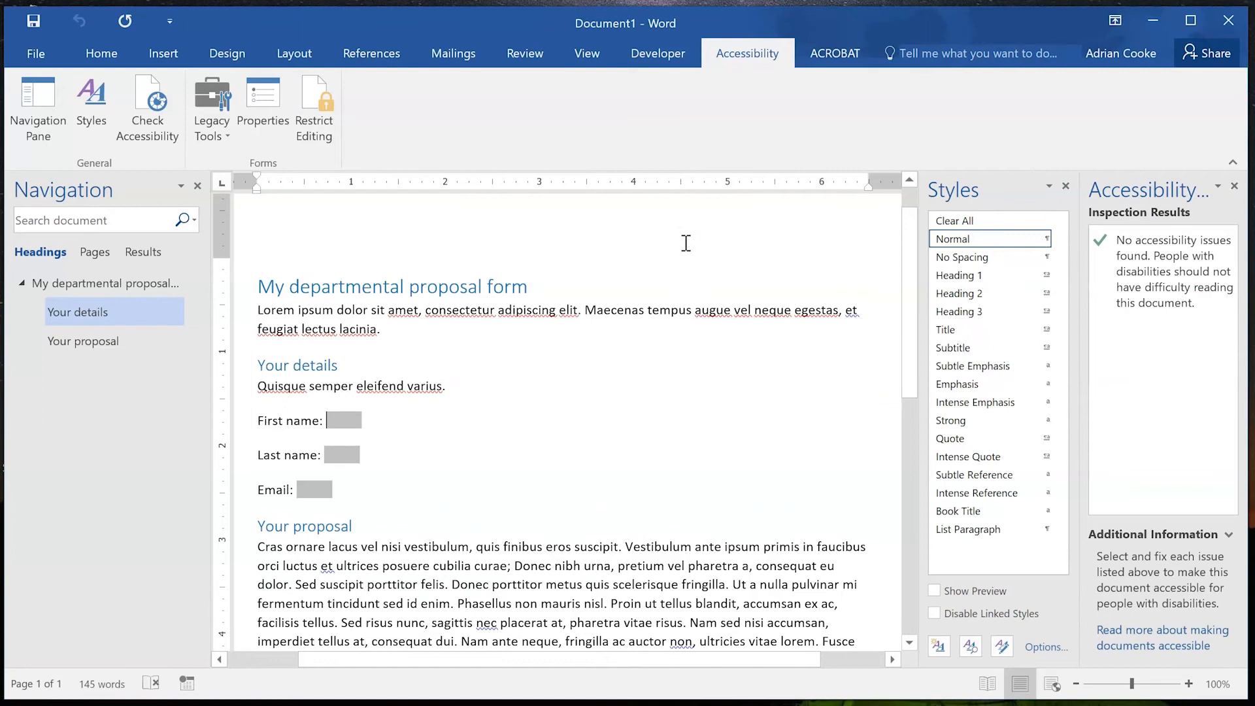
scroll(553, 404, "up", 1)
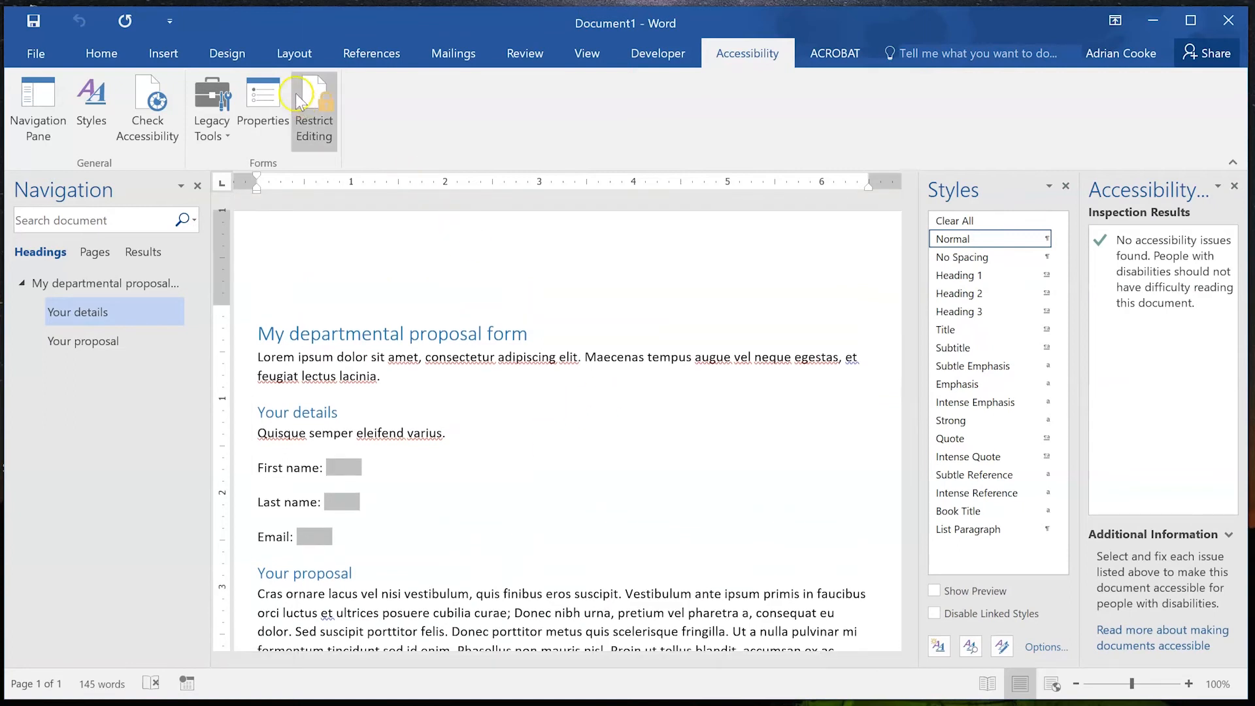
scroll(591, 366, "down", 3)
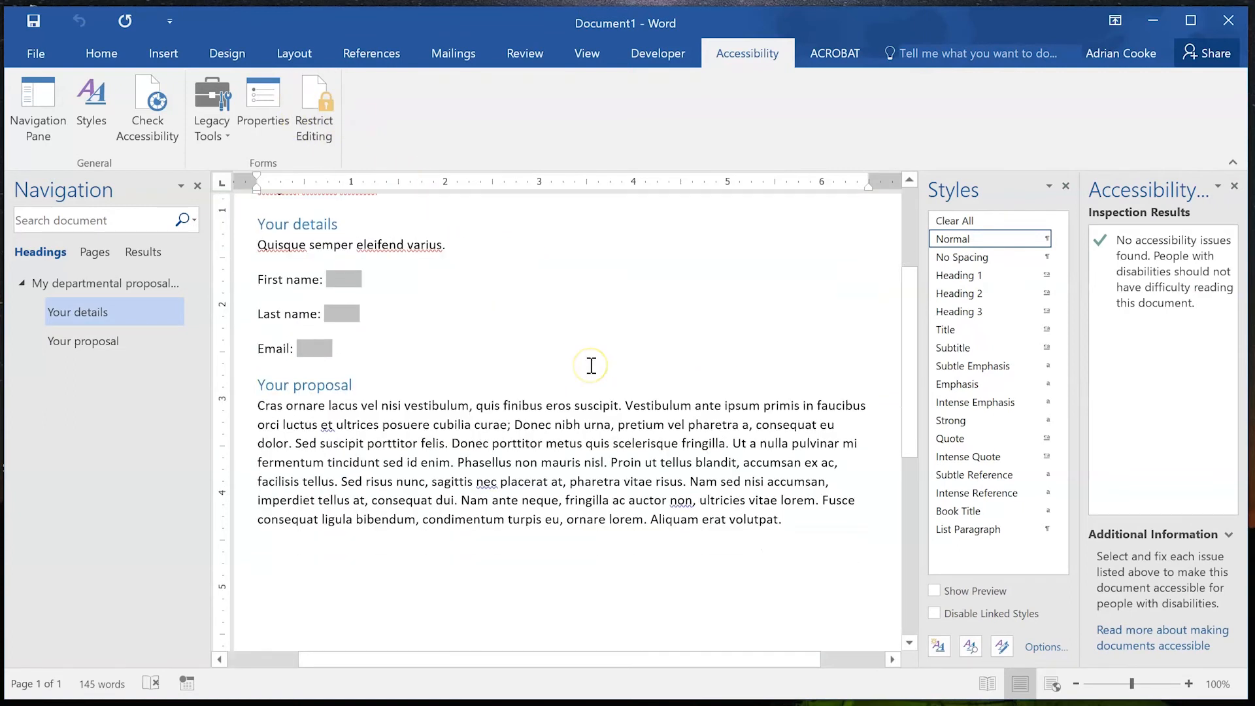
left_click(256, 409)
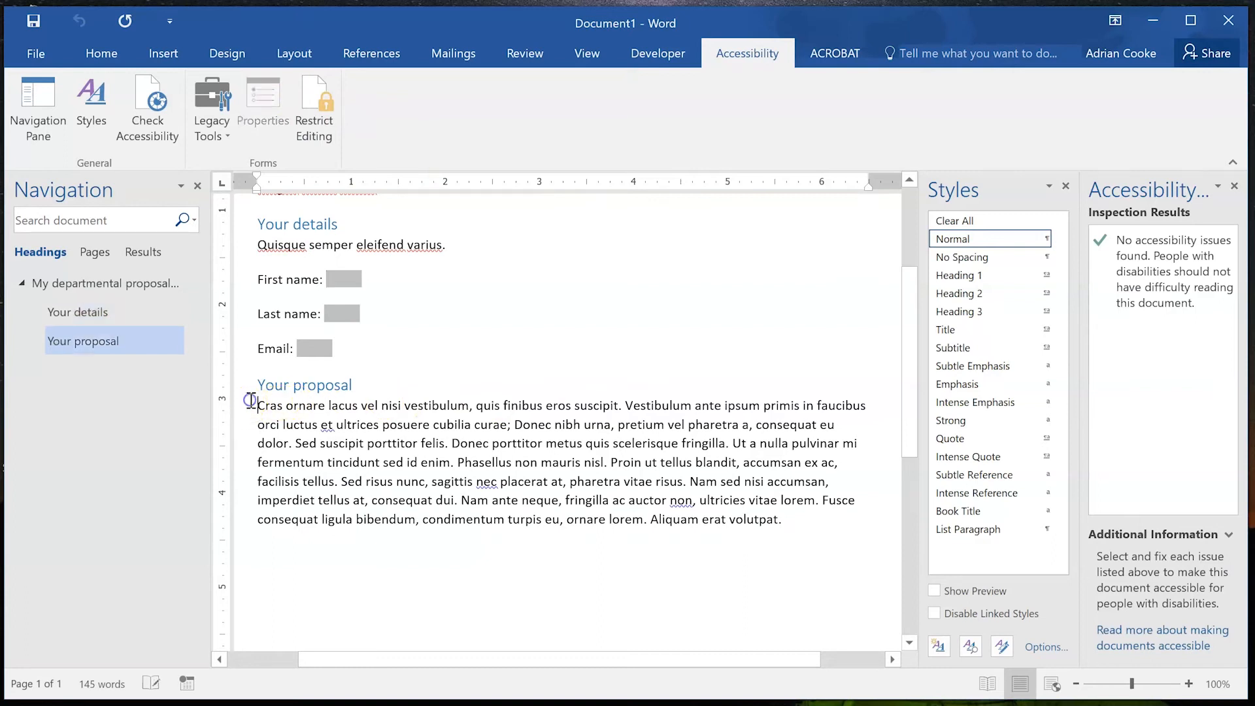
Split the proposal paragraph before 'Vestibulum' and type 'Authorizations' on a new line.
left_click(627, 402)
key("Return")
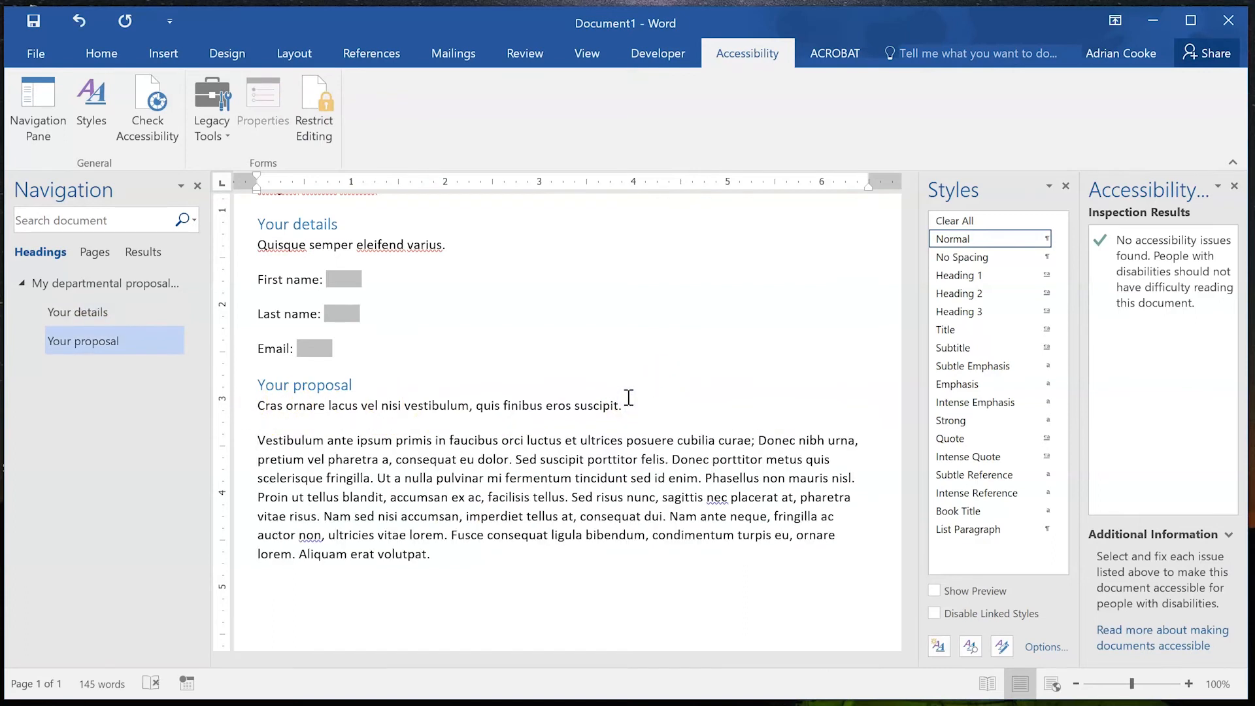
key("Return")
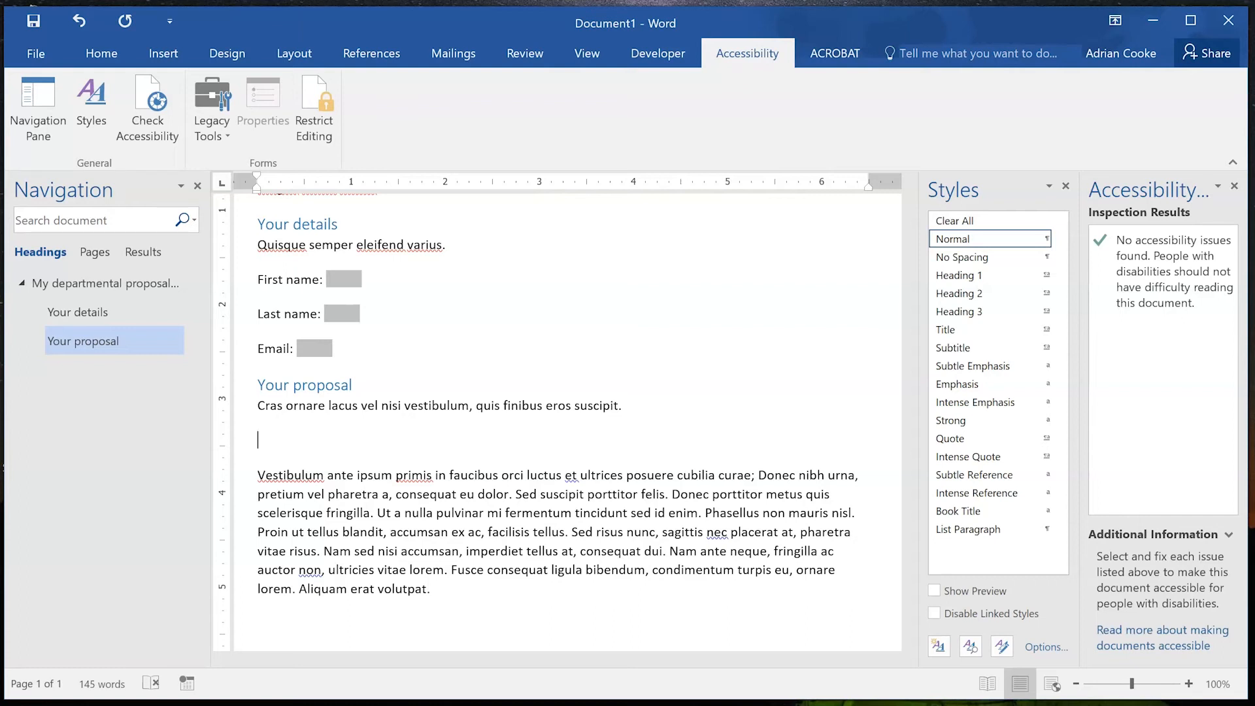
type("Authorizations")
Add an 'Office use only' line after the sentence ending in 'dolor'.
left_click(625, 474)
key("Return")
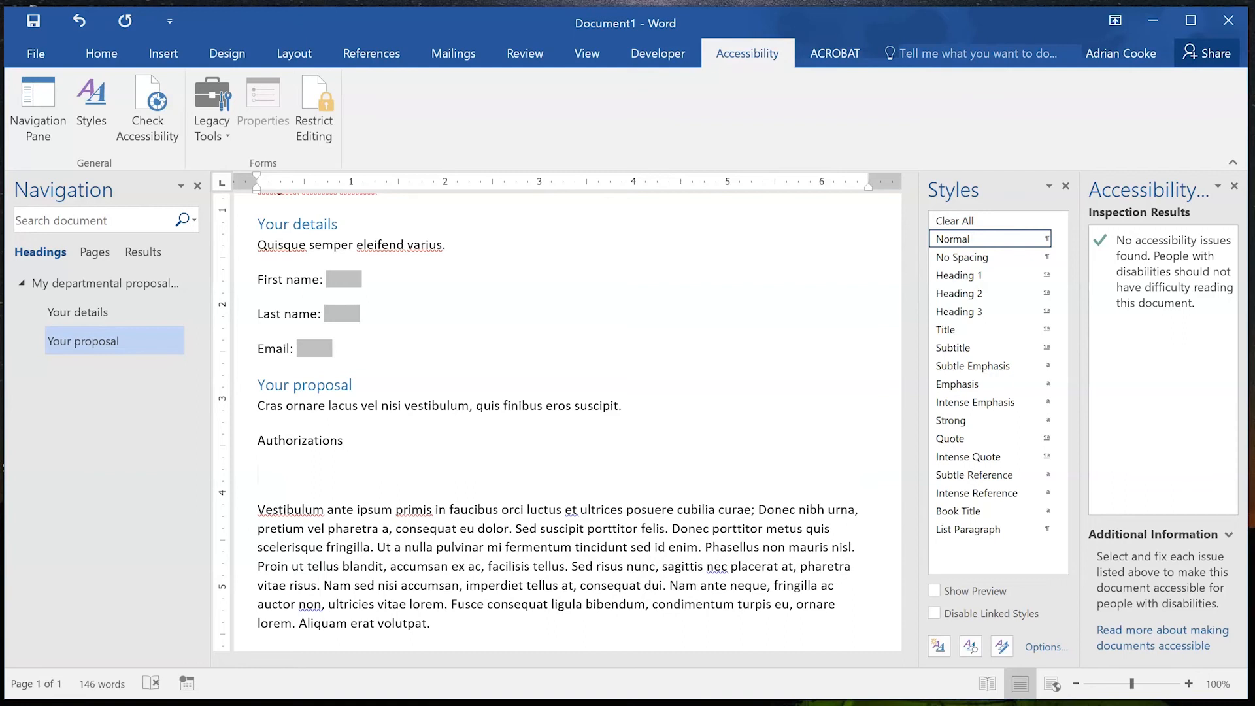
key("BackSpace")
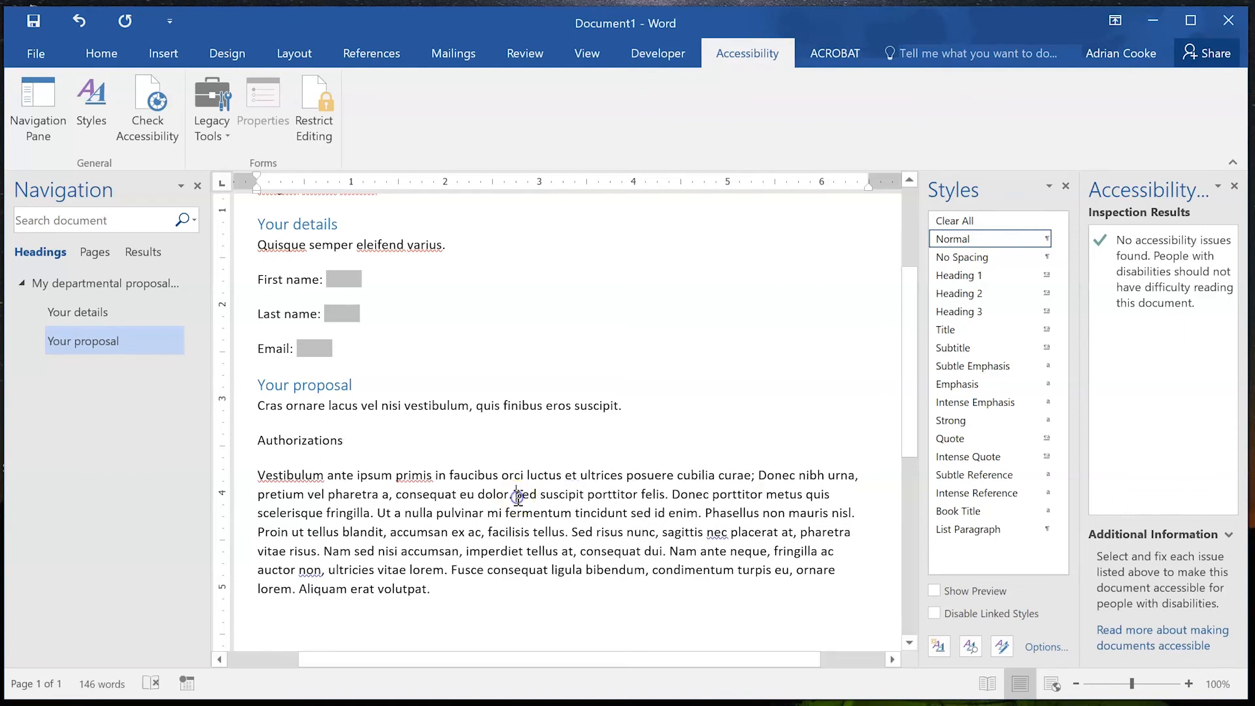
type(".")
key("Return")
key("Return")
key("Up")
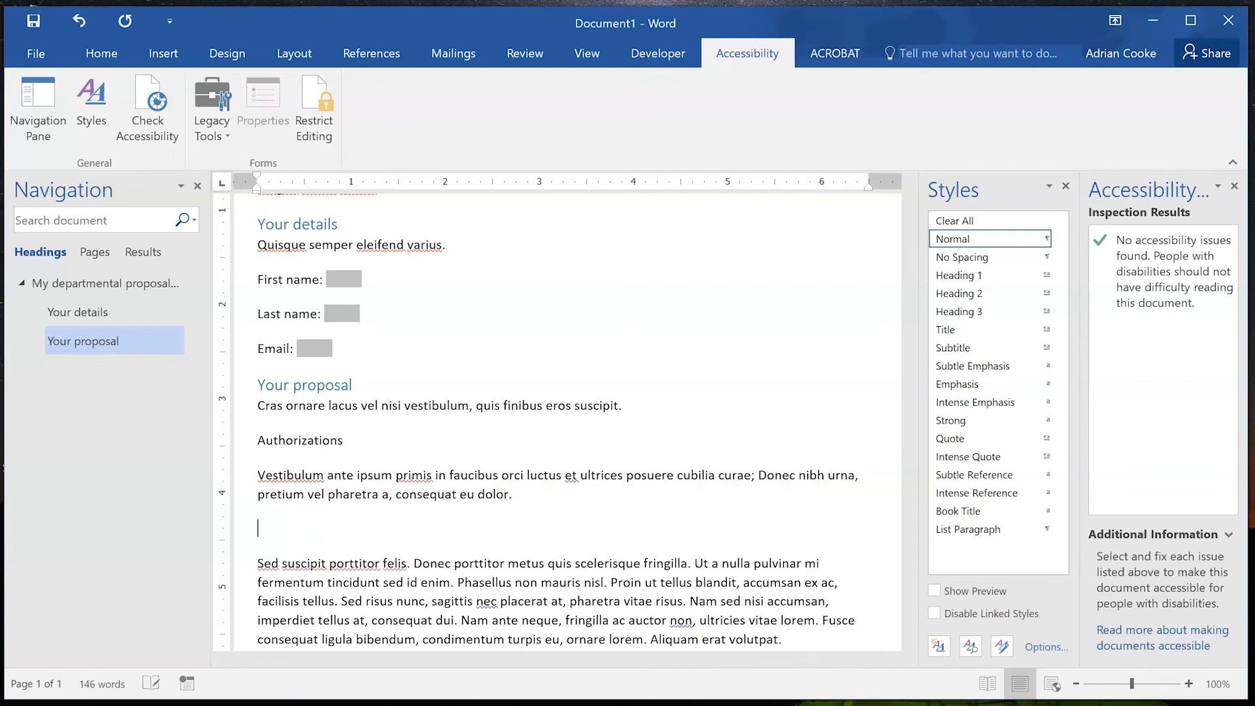
type("Office use only")
Apply Heading 2 to the Authorizations and Office use only lines.
triple_click(294, 442)
left_click(959, 294)
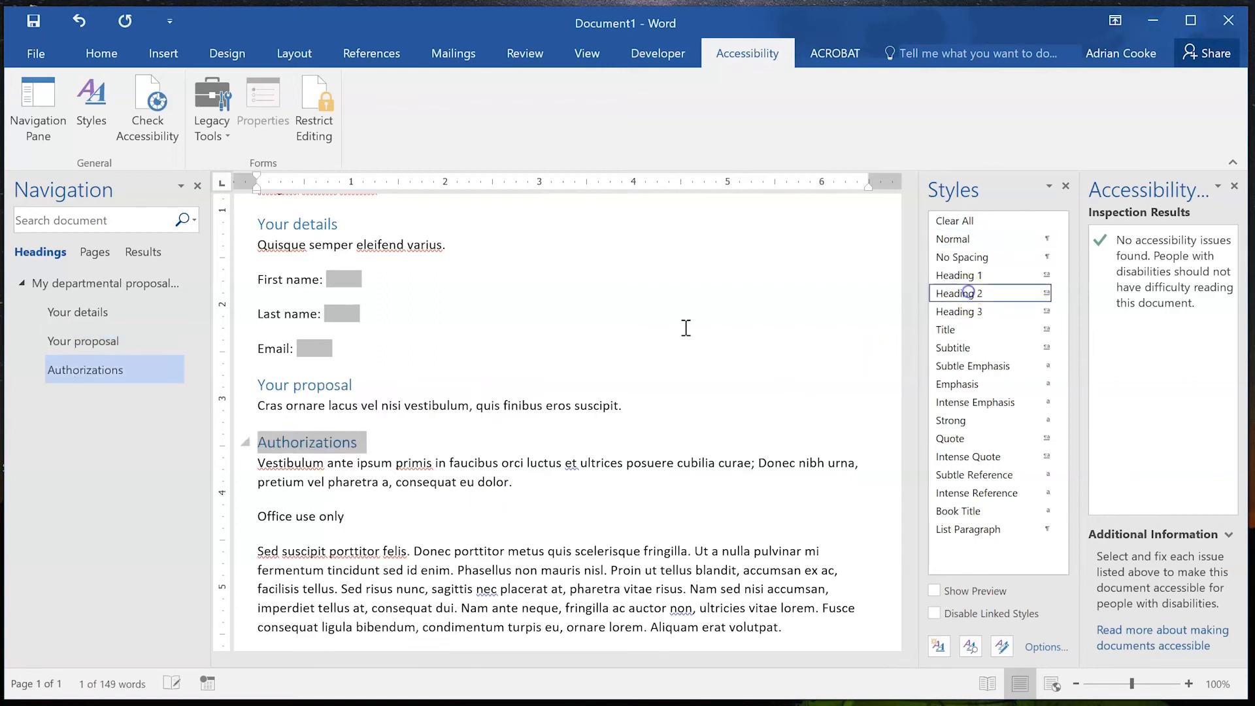
left_click(287, 514)
triple_click(288, 514)
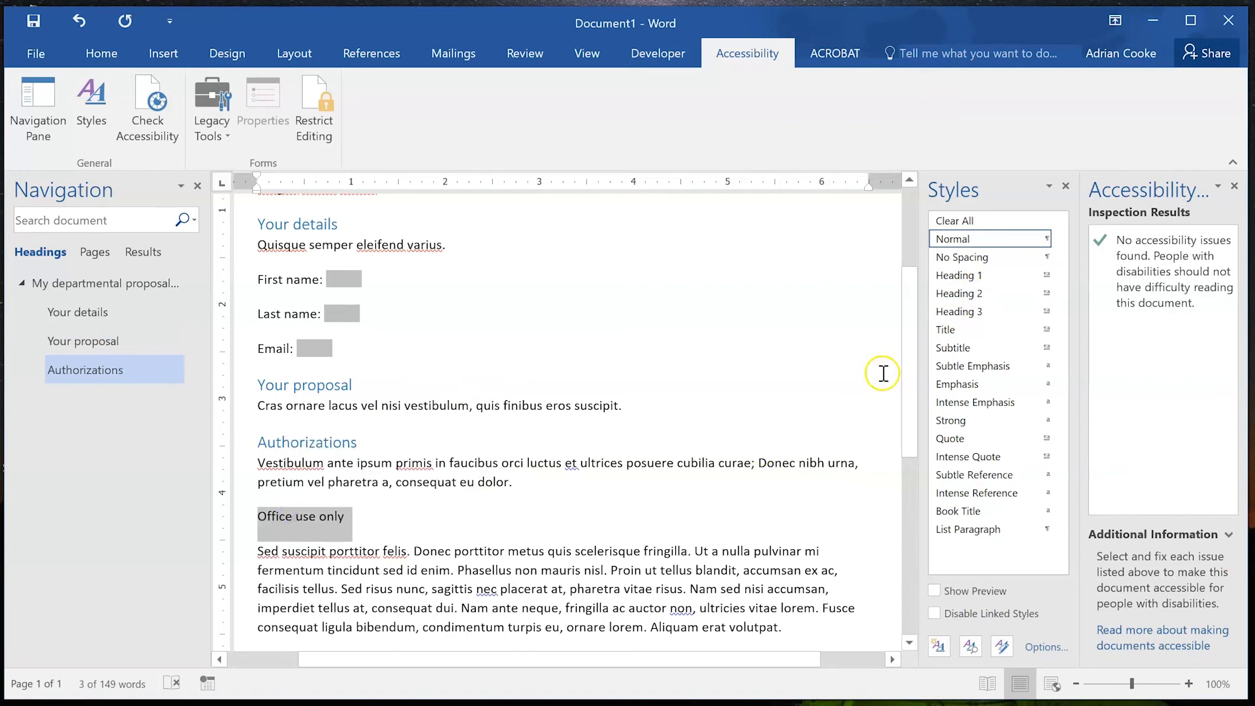
left_click(974, 294)
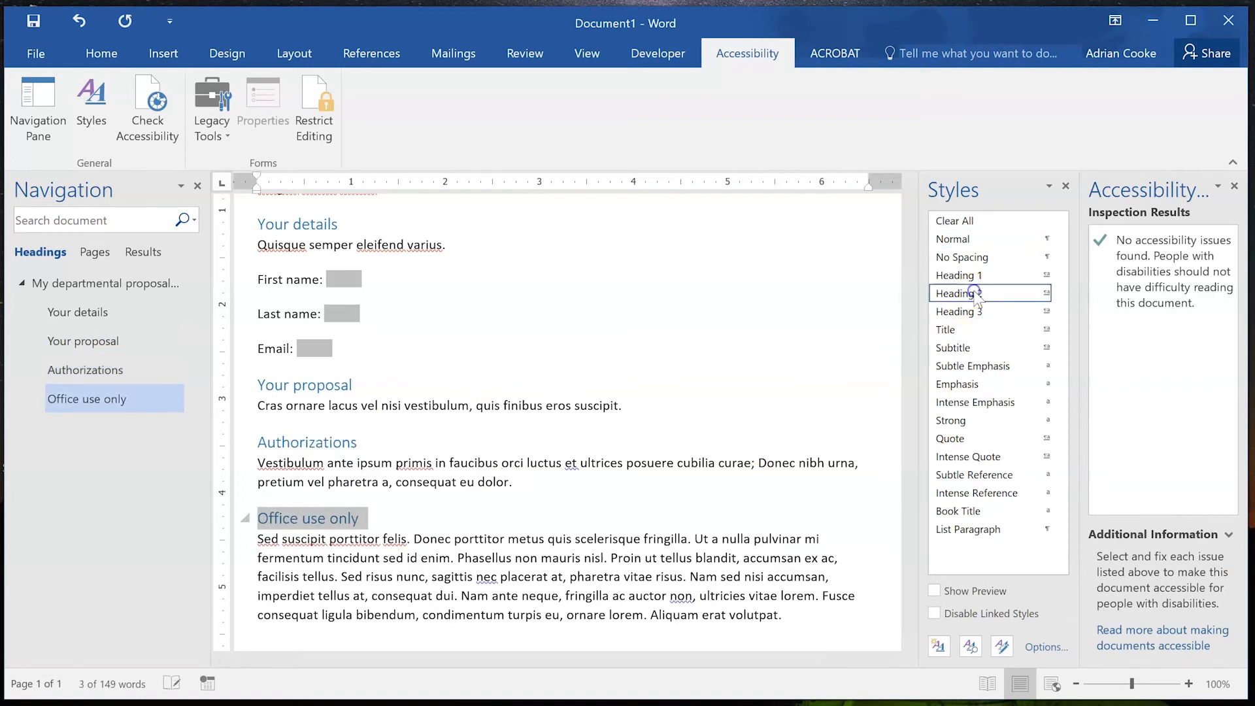
left_click(422, 552)
left_click(400, 521)
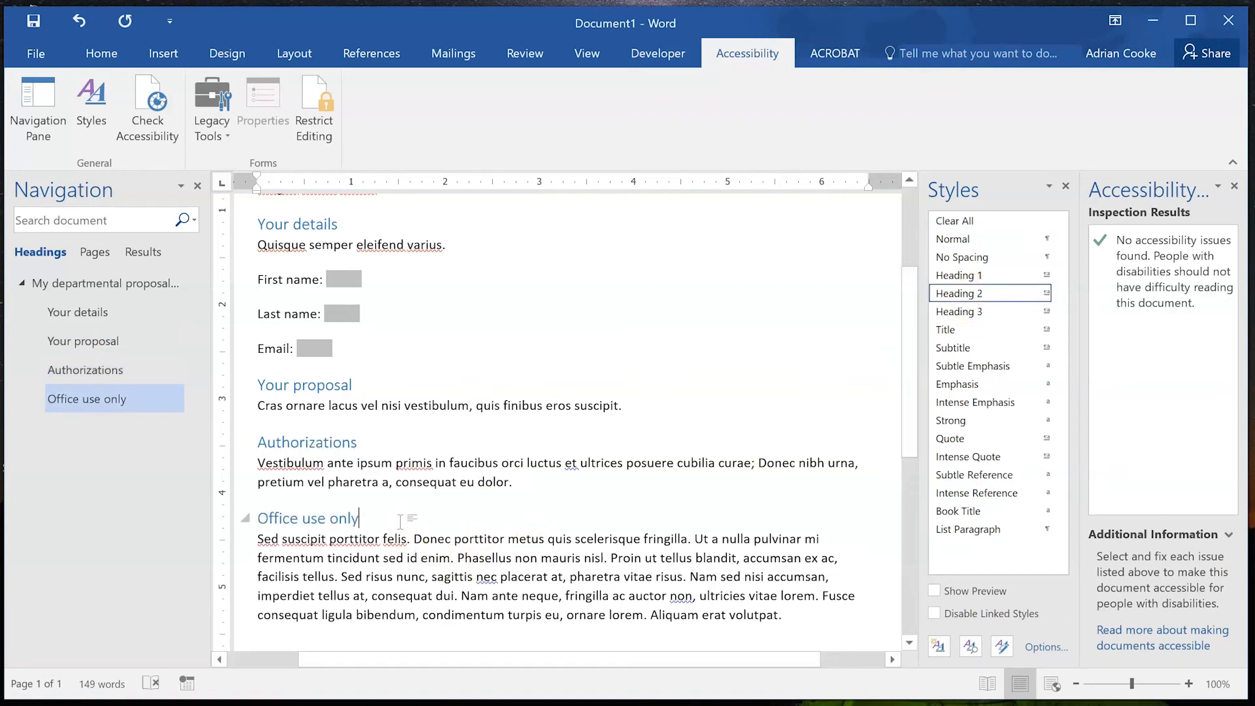
scroll(400, 521, "up", 5)
left_click(399, 384)
Add an 'Instructions' Heading 2 below the intro paragraph.
key("Return")
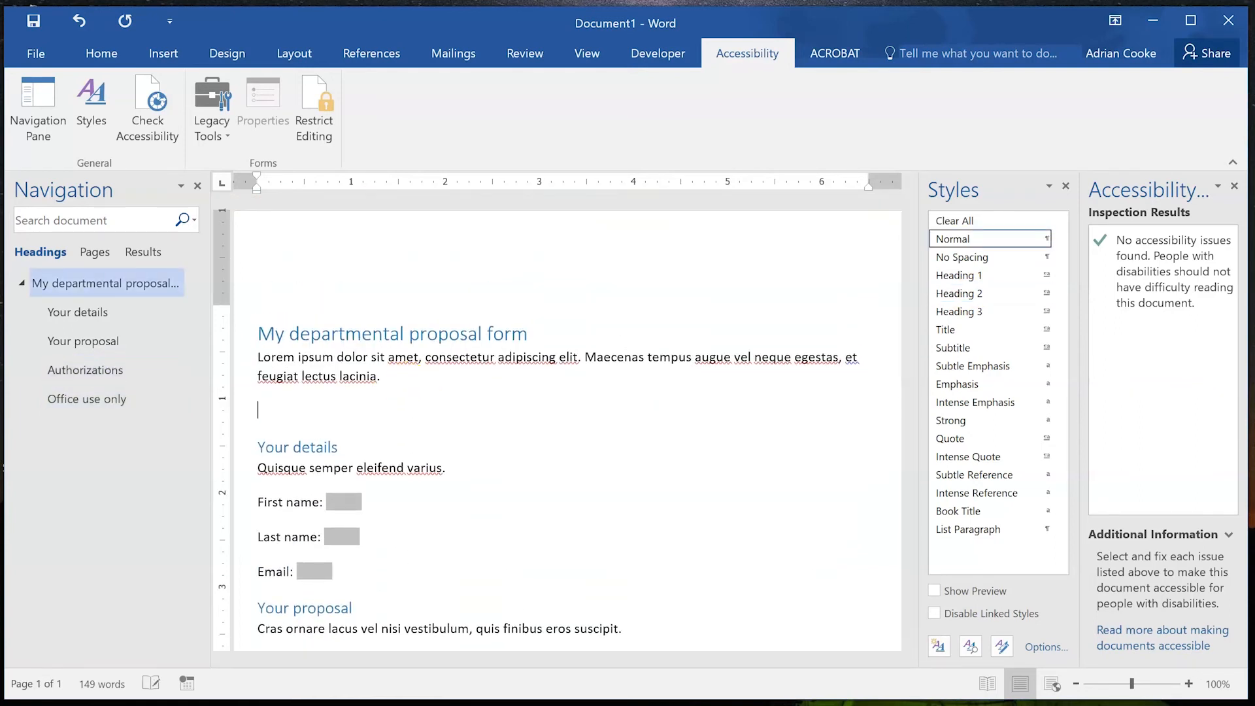
type("Instrut")
type("tions")
left_click(974, 292)
key("Return")
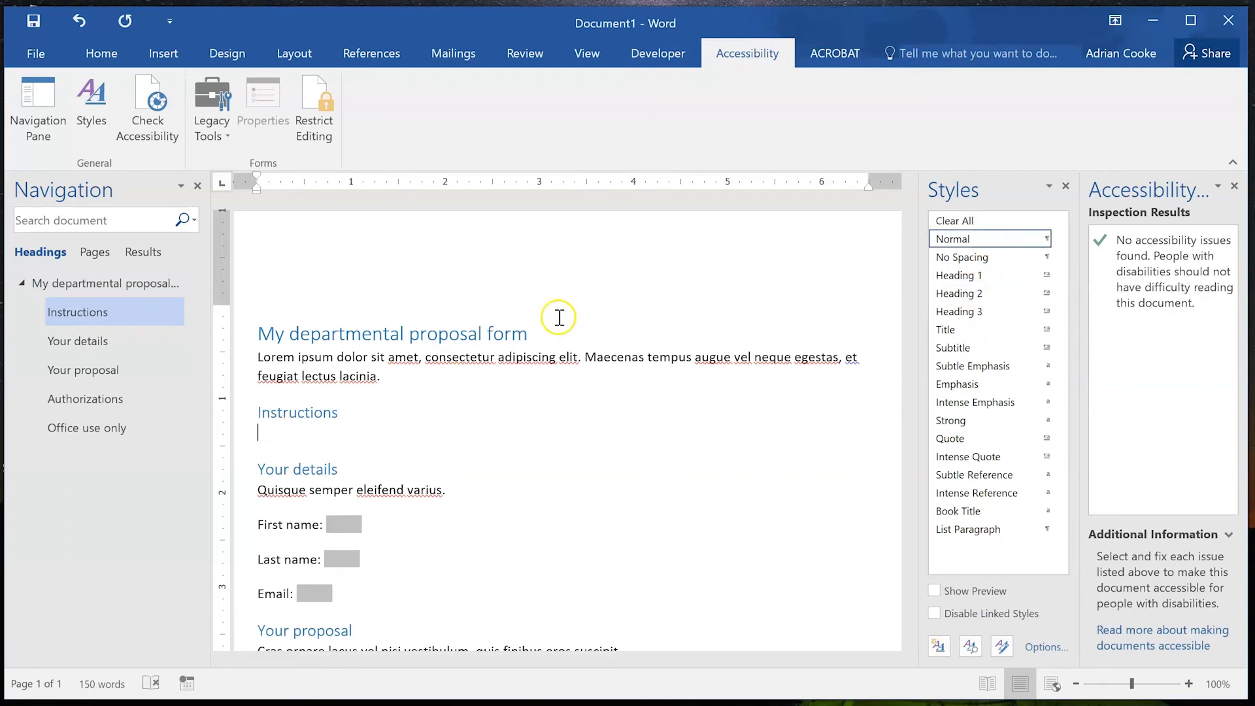
Move the closing 'Nam ante neque… Aliquam erat volutpat.' sentences under Instructions.
scroll(584, 384, "down", 10)
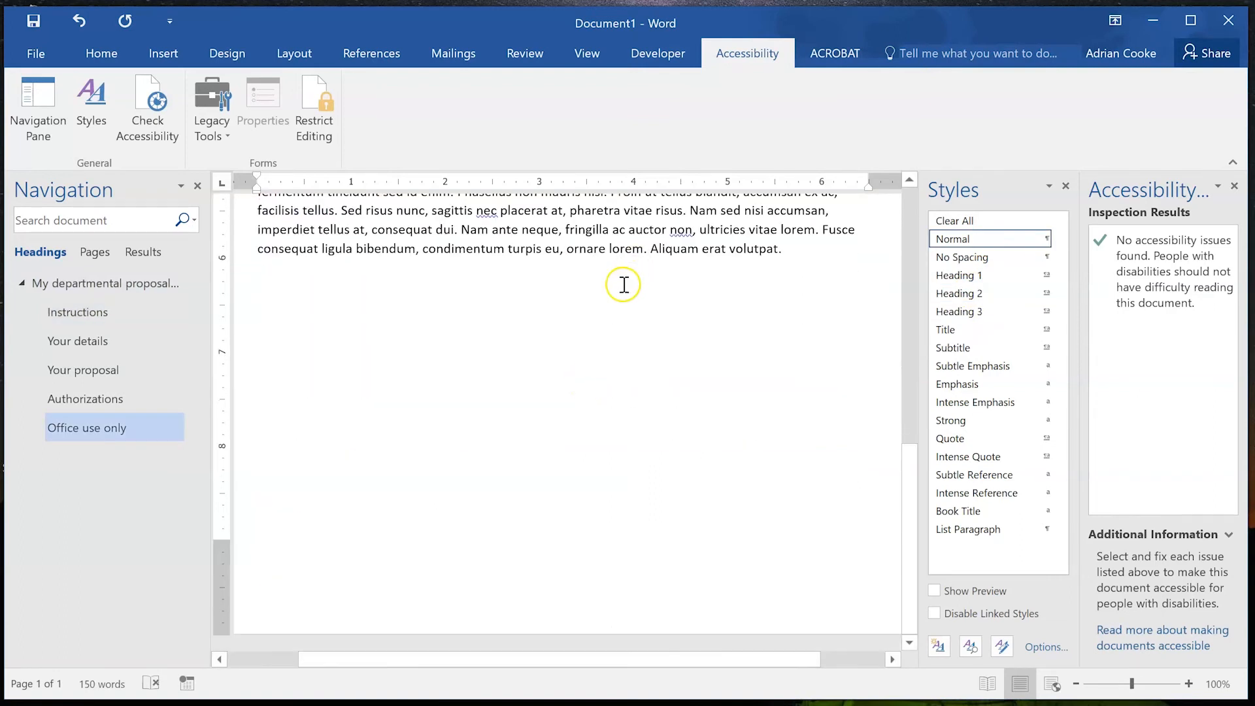
left_click_drag(462, 230, 822, 256)
key("Delete")
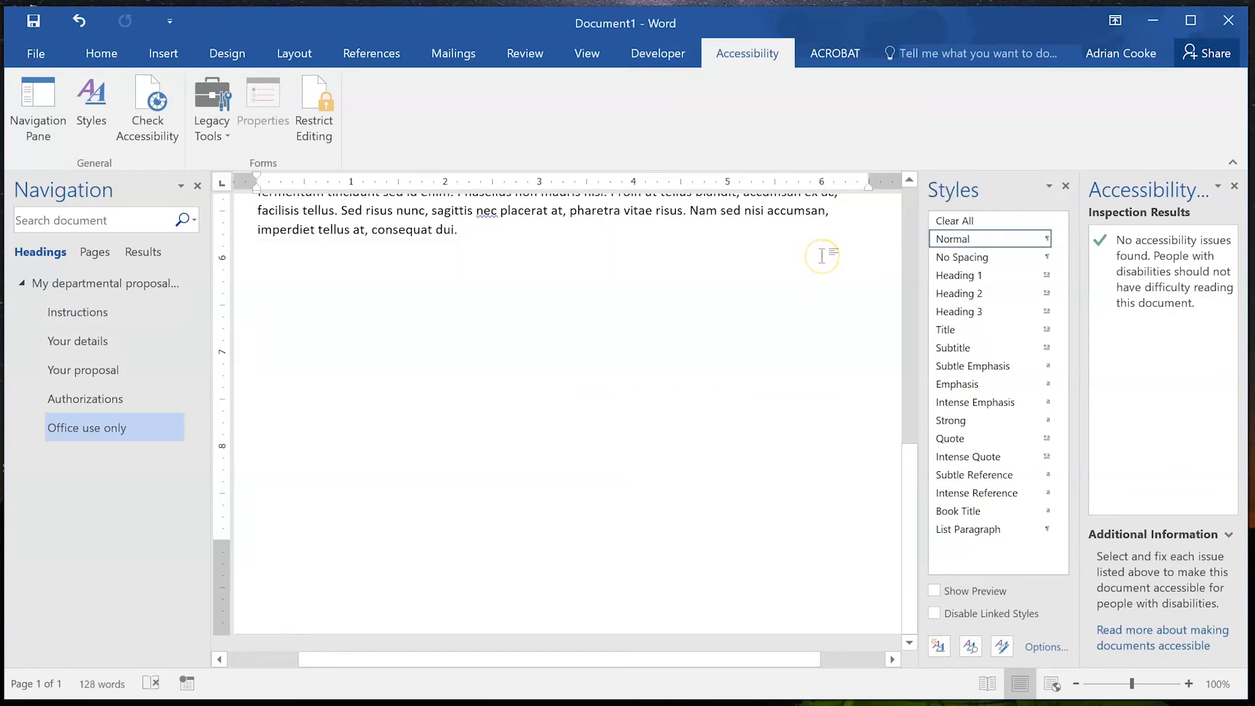
key("ctrl+Home")
left_click(457, 439)
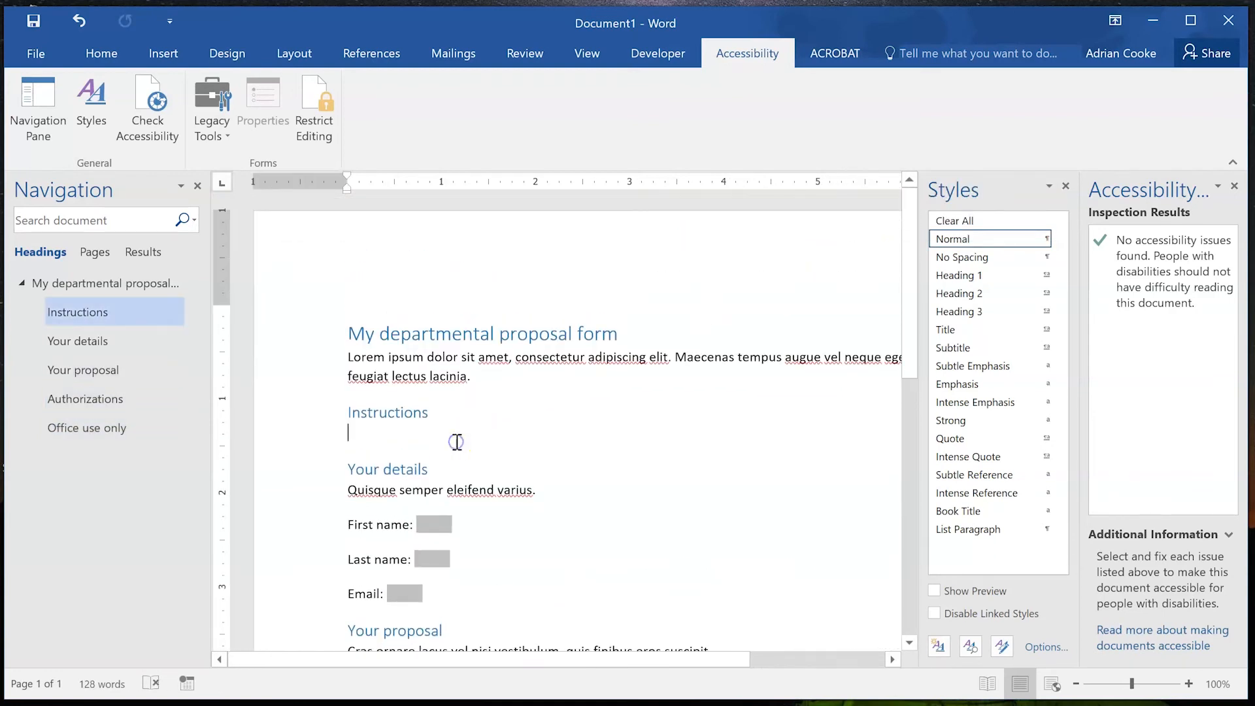
type("Nam ante neque, fringilla ac auctor non, ultricies vitae lorem. Fusce consequat ligula bibendum condimentum turpis eu, ornare lorem. Aliquam erat volutpat.")
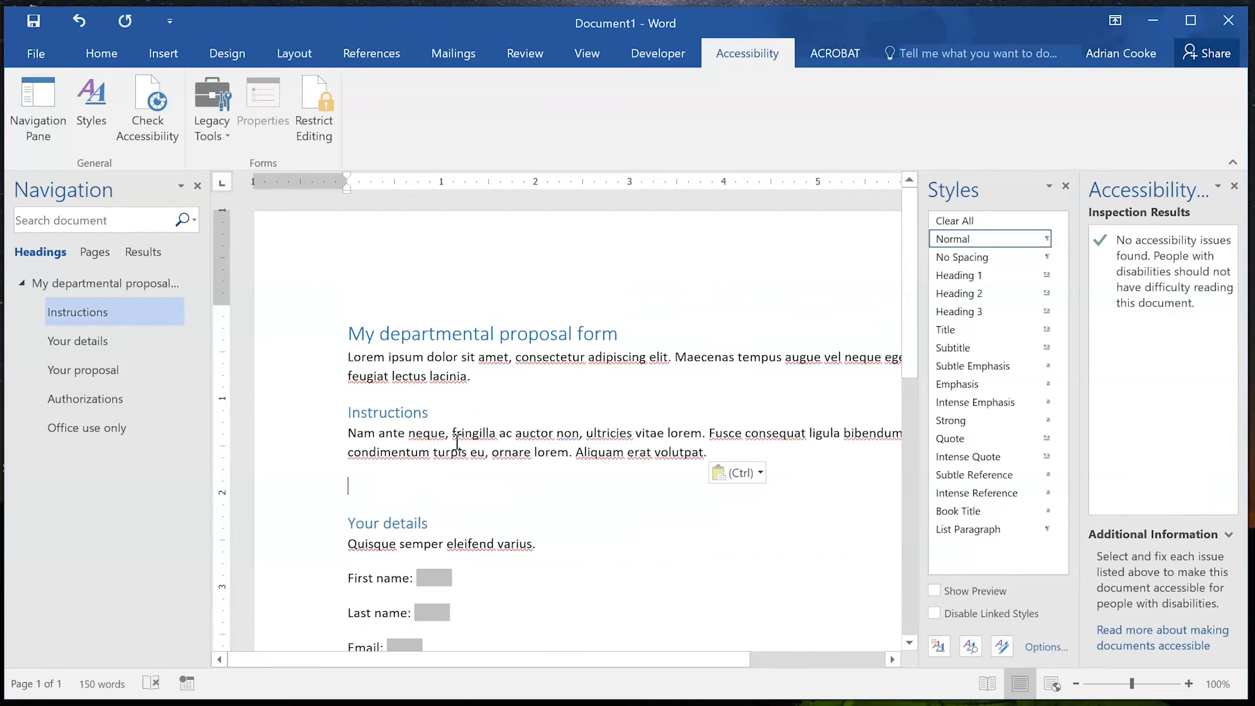
key("BackSpace")
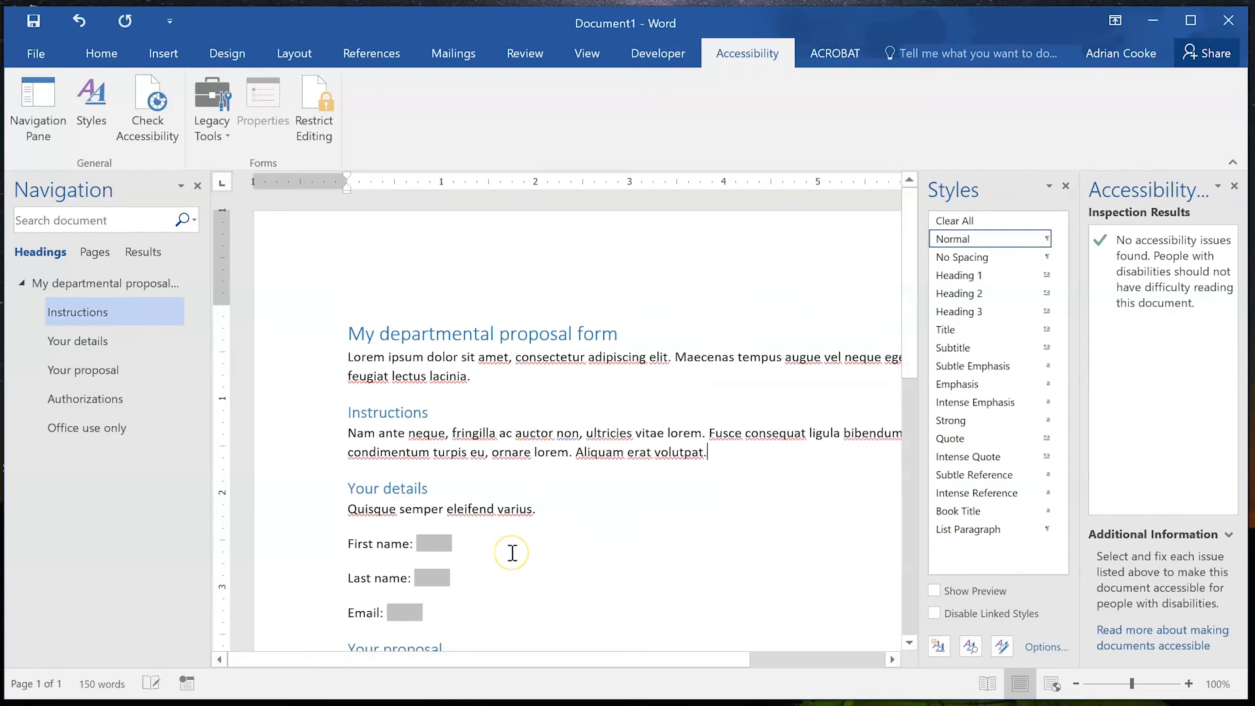
Jump to each heading in the Navigation Pane, ending at the Your proposal intro sentence.
scroll(512, 553, "down", 3)
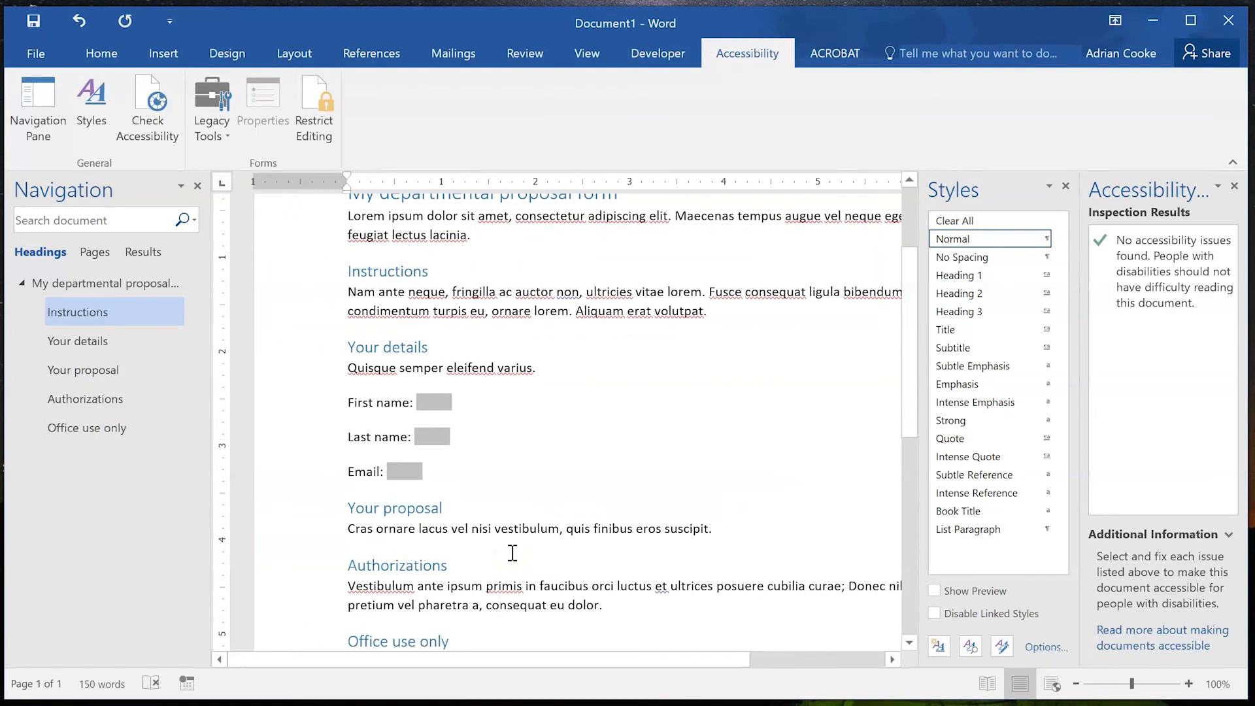
scroll(816, 532, "up", 2)
scroll(815, 532, "down", 8)
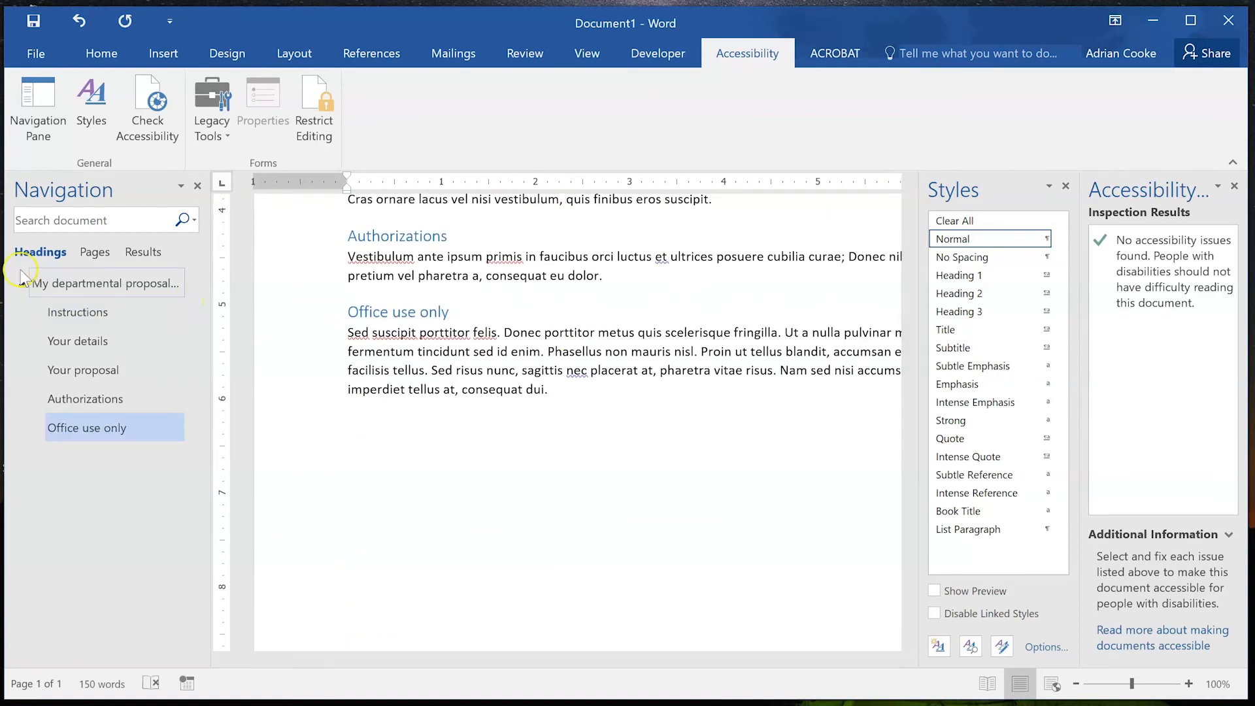
left_click(72, 285)
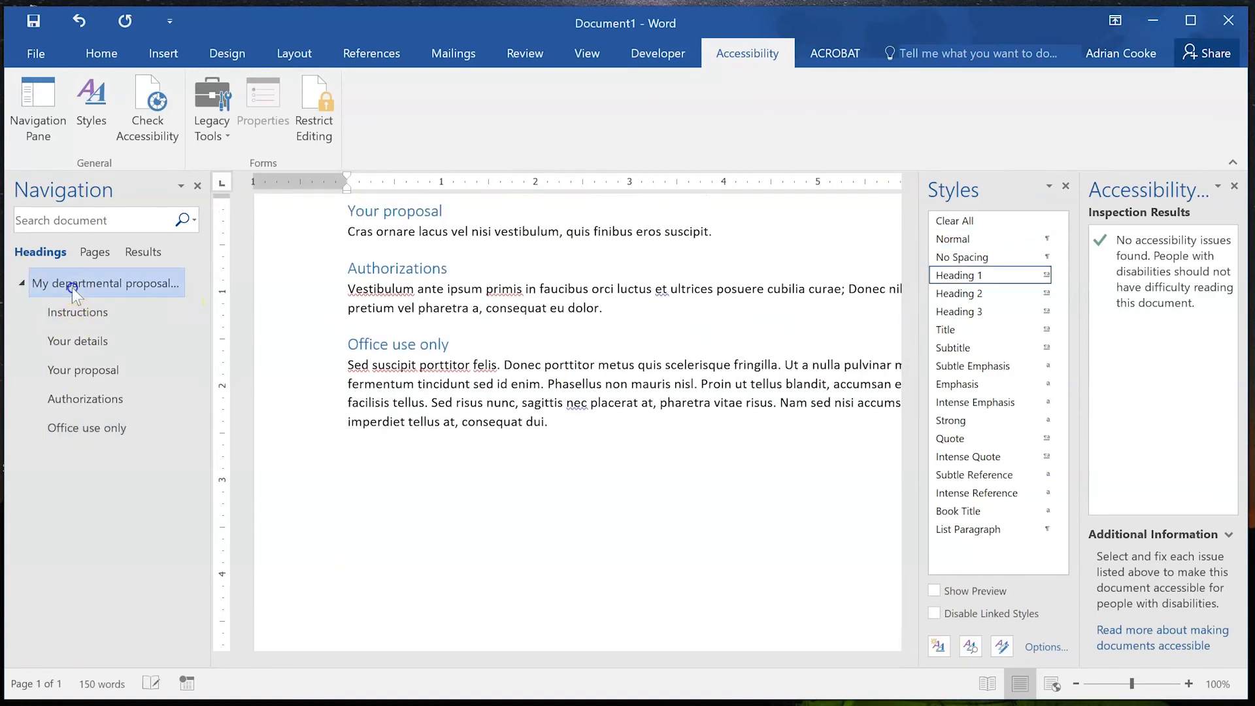
left_click(75, 312)
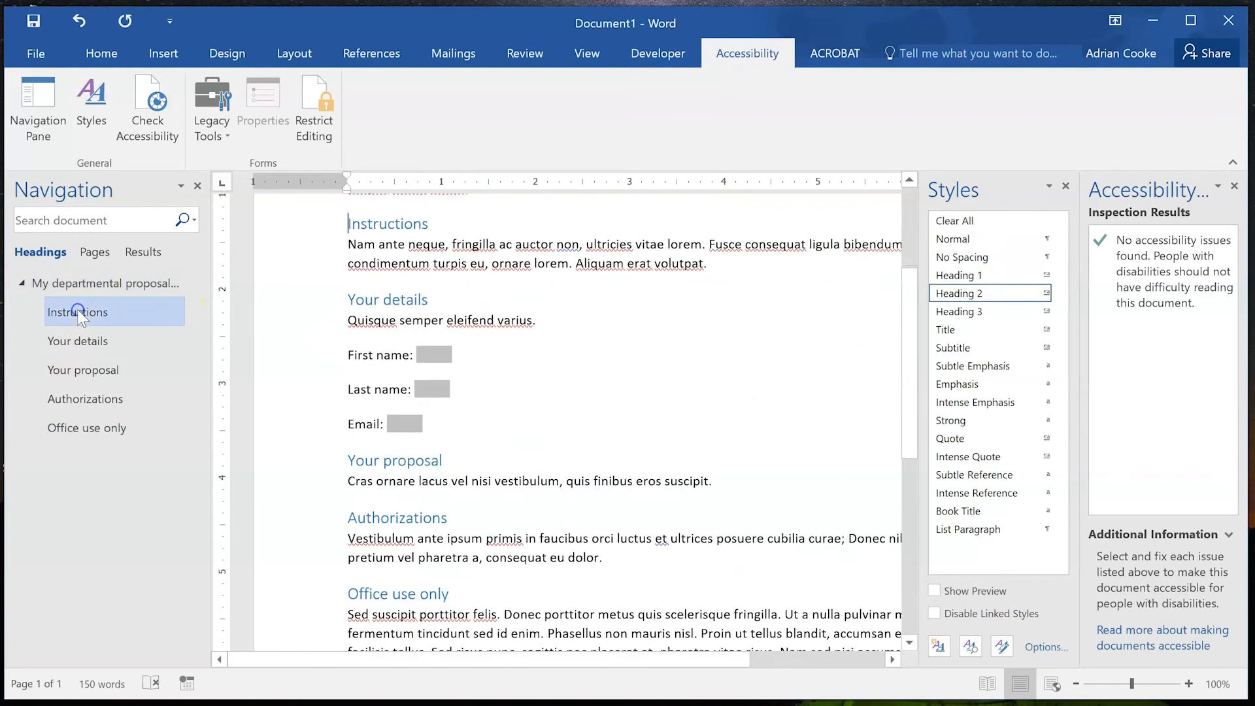
left_click(81, 343)
left_click(80, 369)
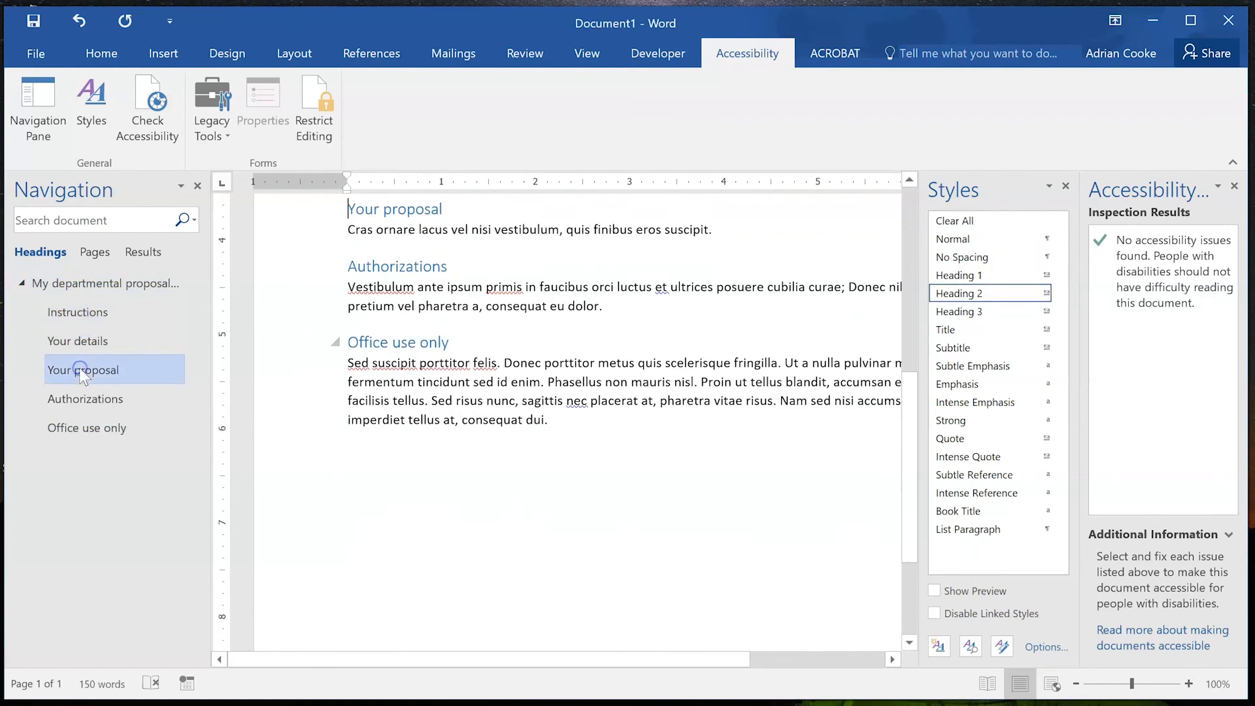
left_click(80, 399)
left_click(79, 428)
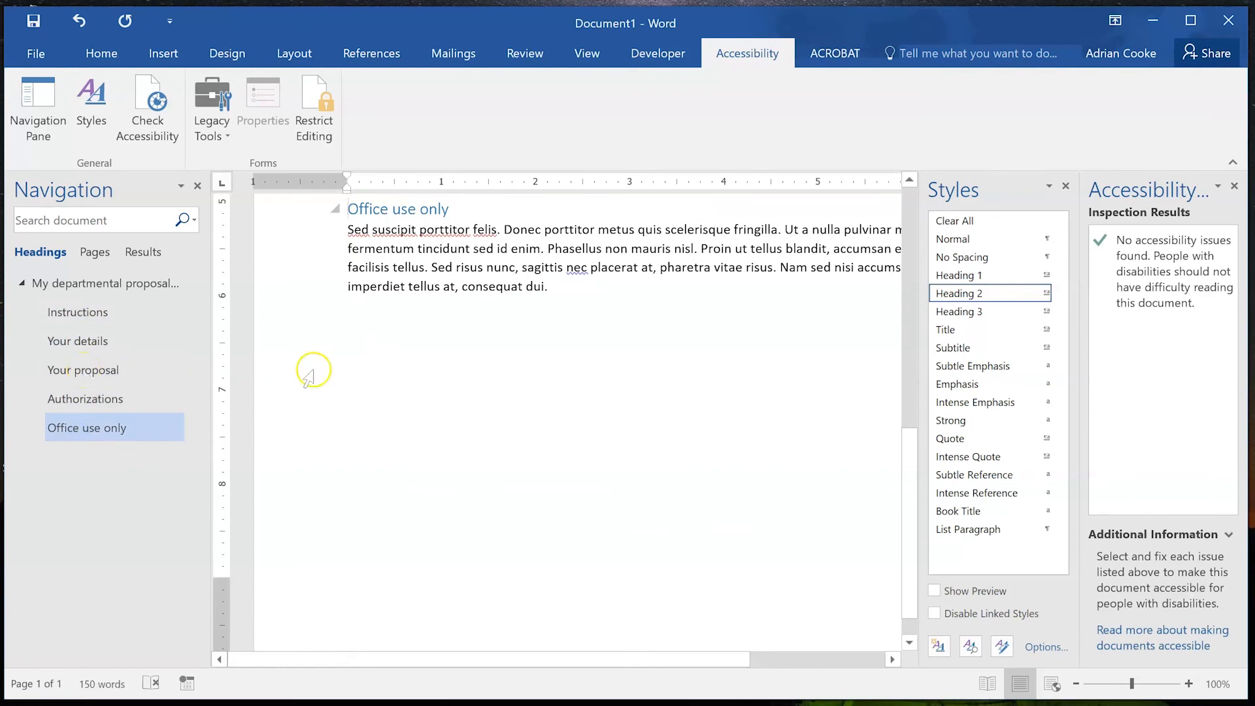
left_click(77, 371)
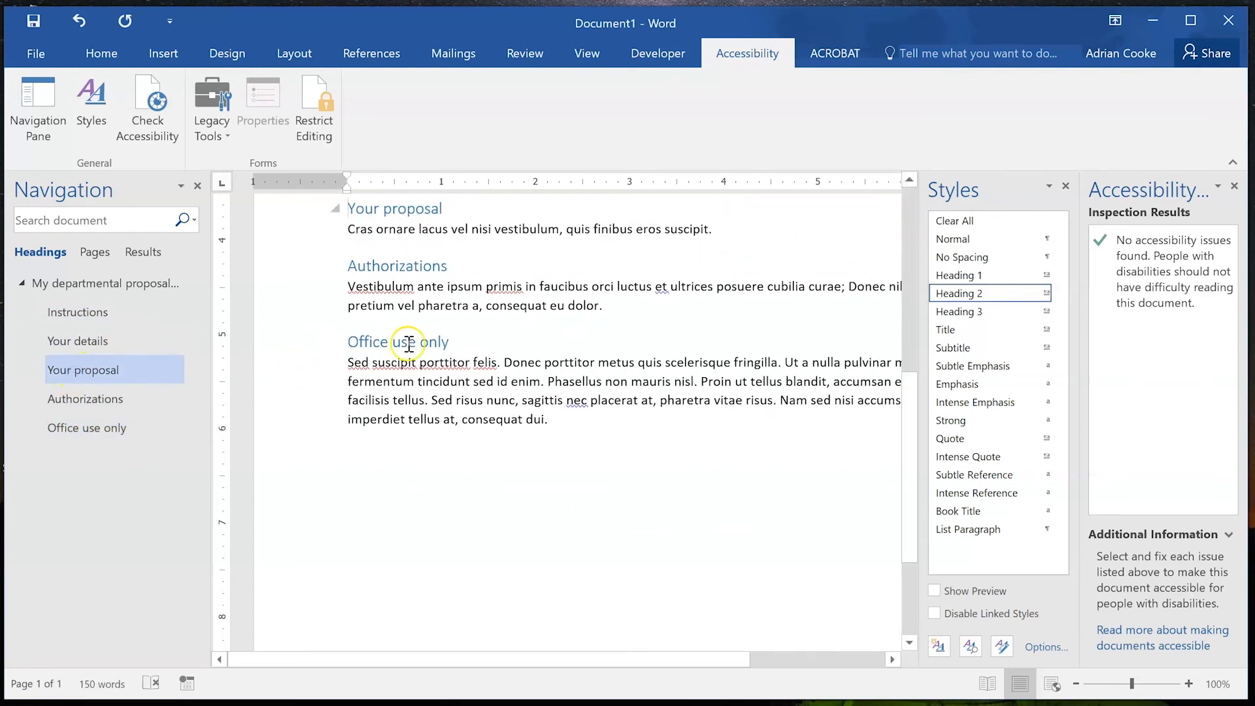
left_click(789, 230)
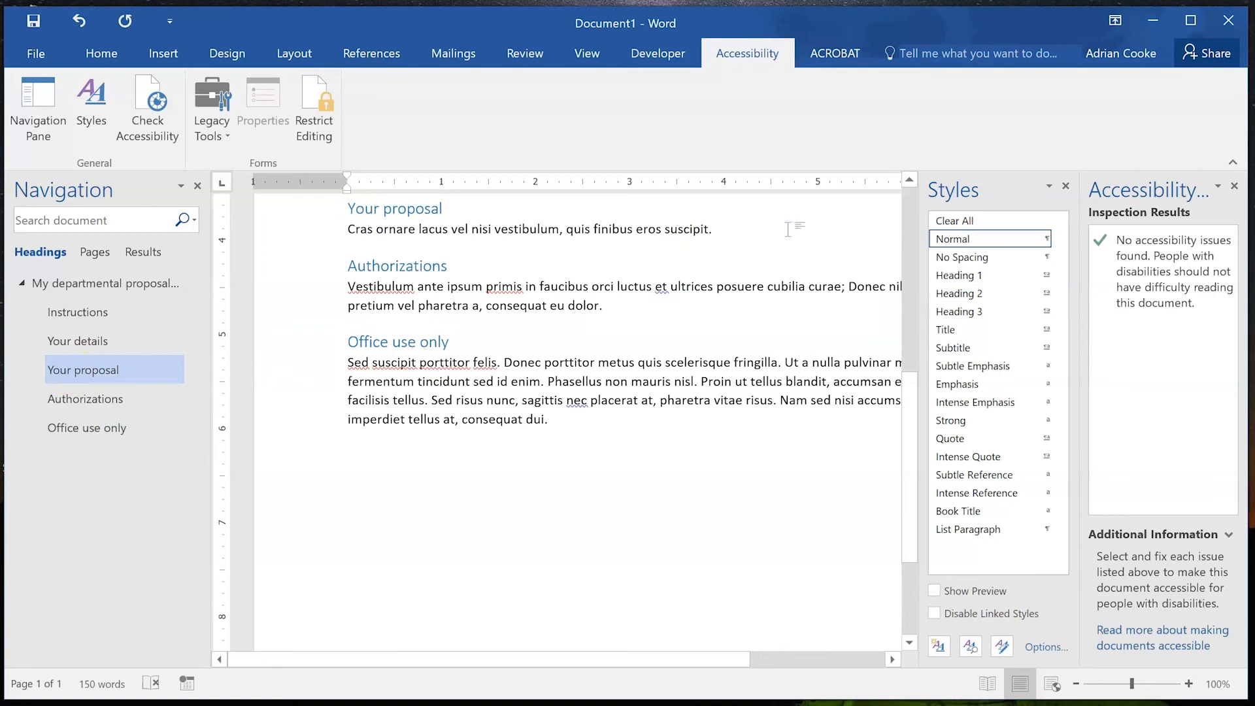
Type the label 'Describe your project:' under the Your proposal intro, followed by a blank line.
key("Return")
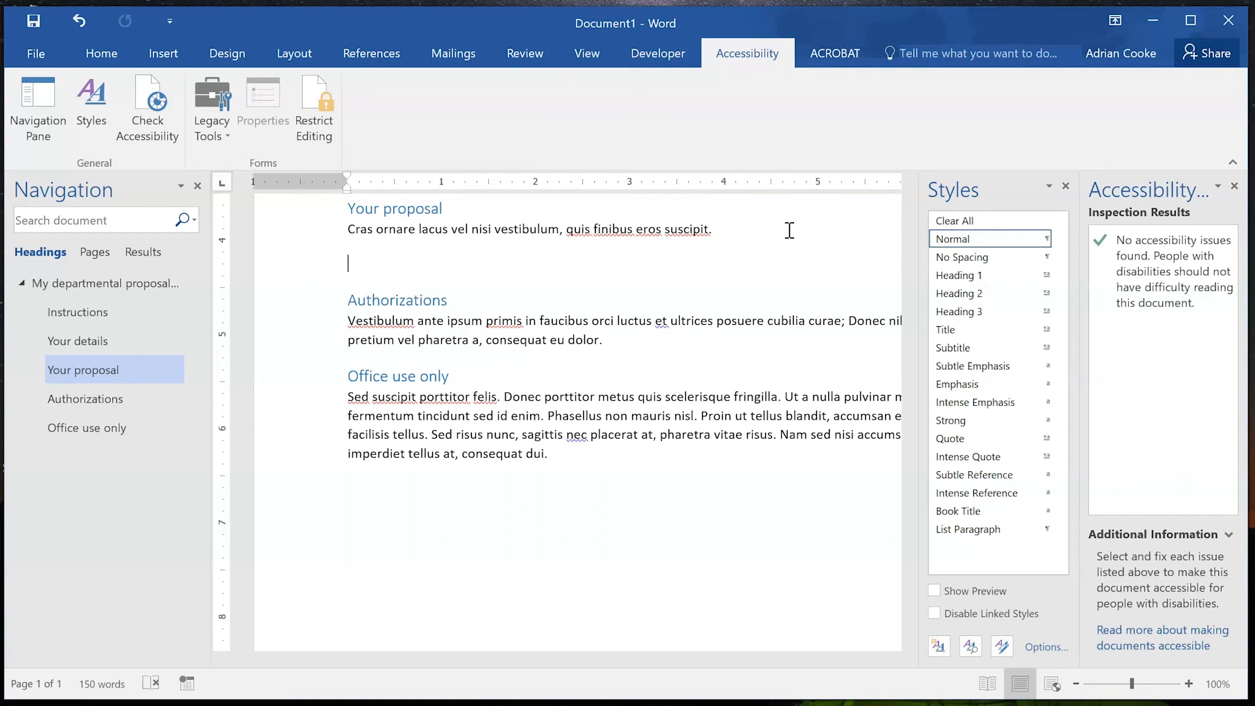
type("Your project")
key("Left")
key("Left")
key("Left")
key("Left")
key("Left")
key("Left")
key("Left")
key("Left")
key("Left")
key("Left")
key("Left")
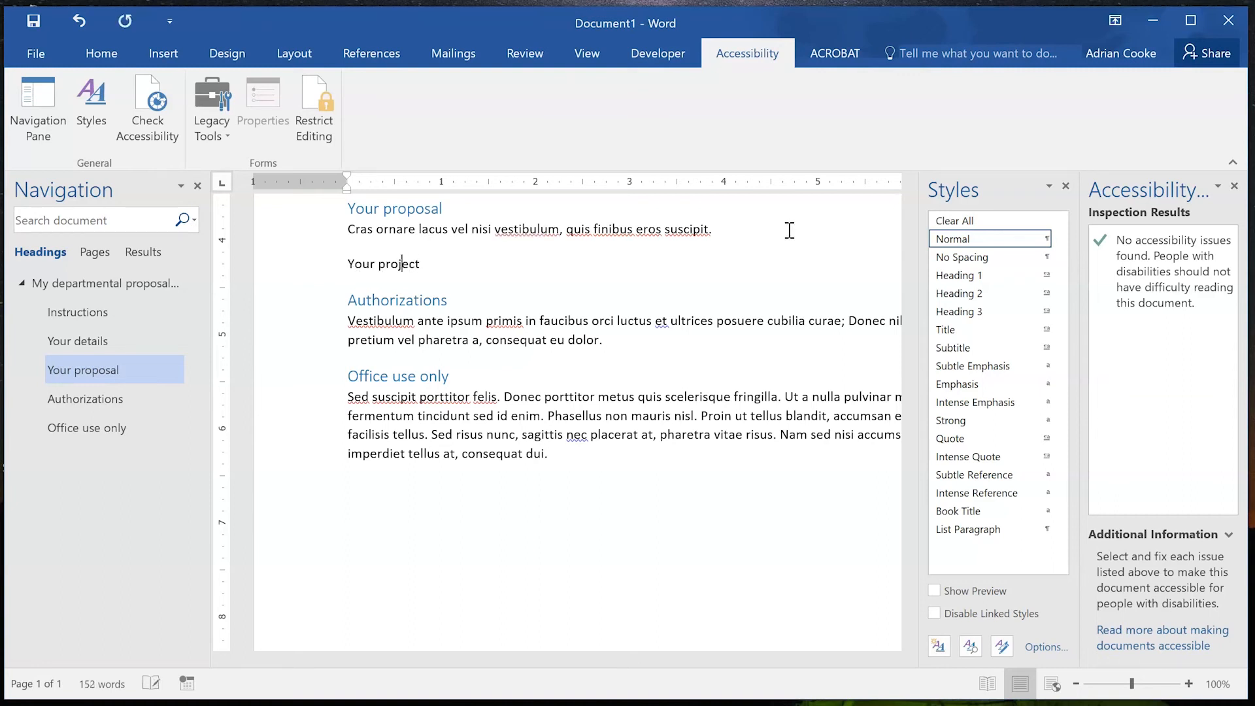
key("shift+Left")
type("Describe y")
key("End")
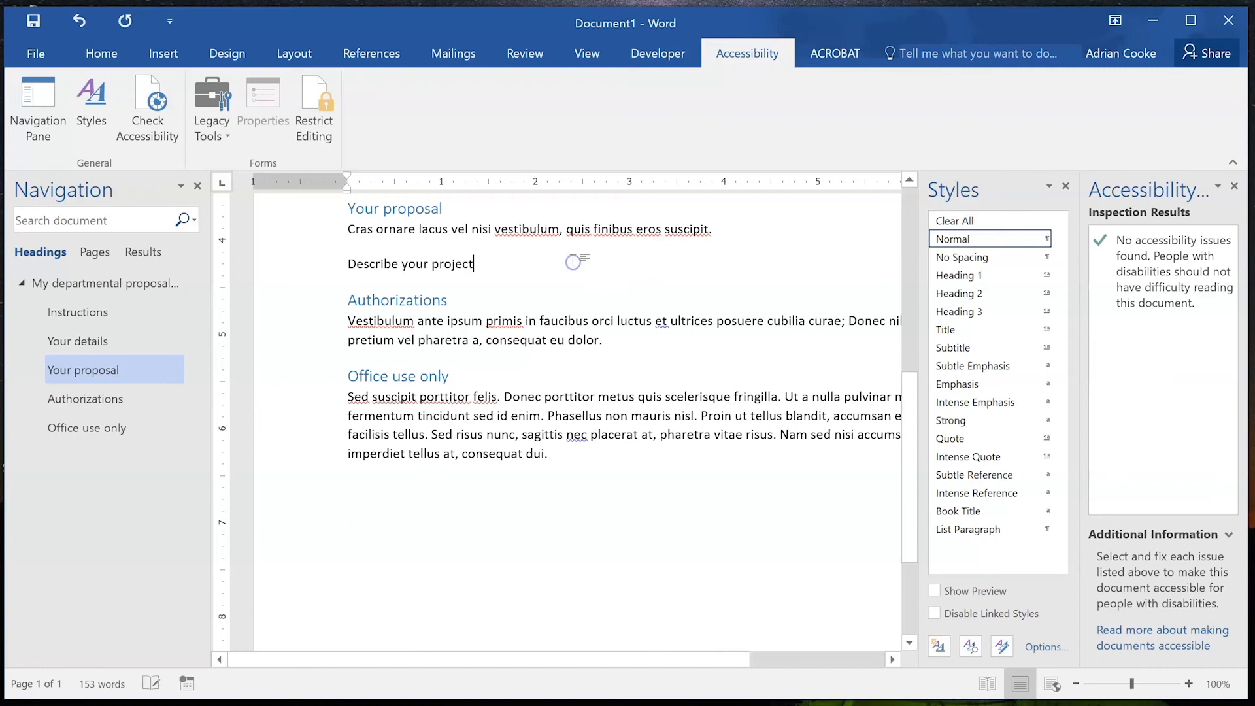
type(":")
key("Return")
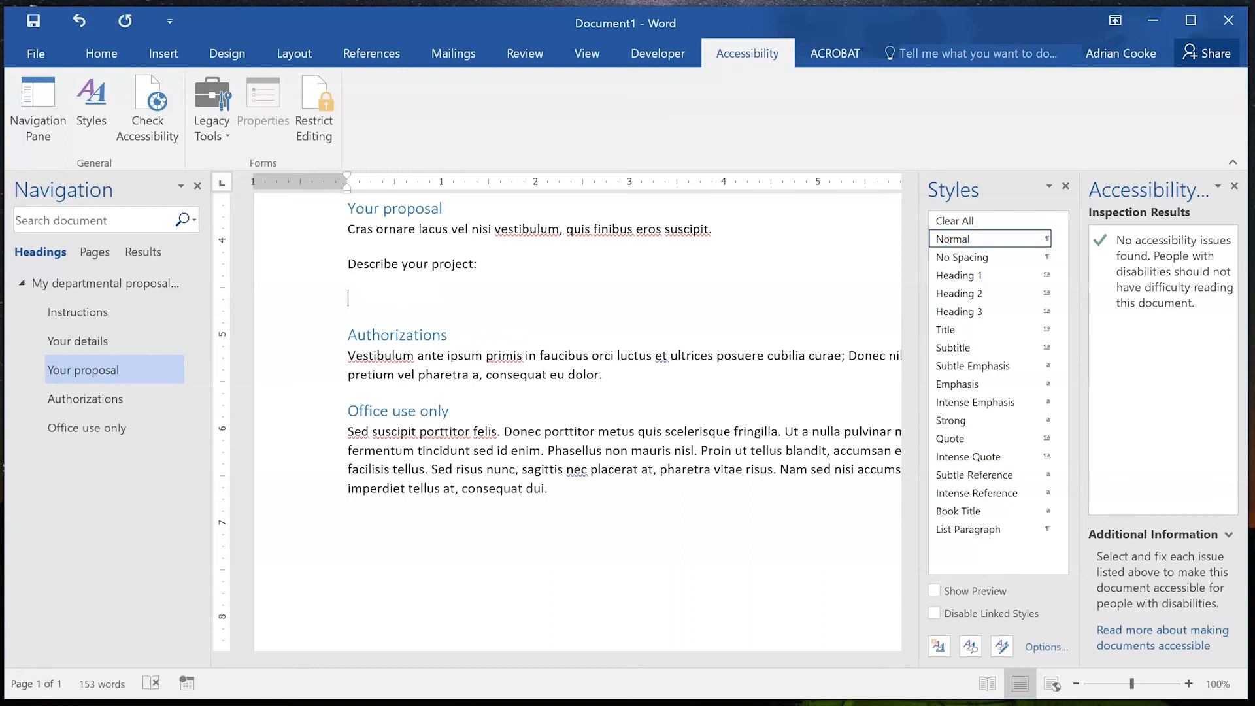
Insert a legacy text field and give it the bookmark name ProjectDescription.
left_click(212, 113)
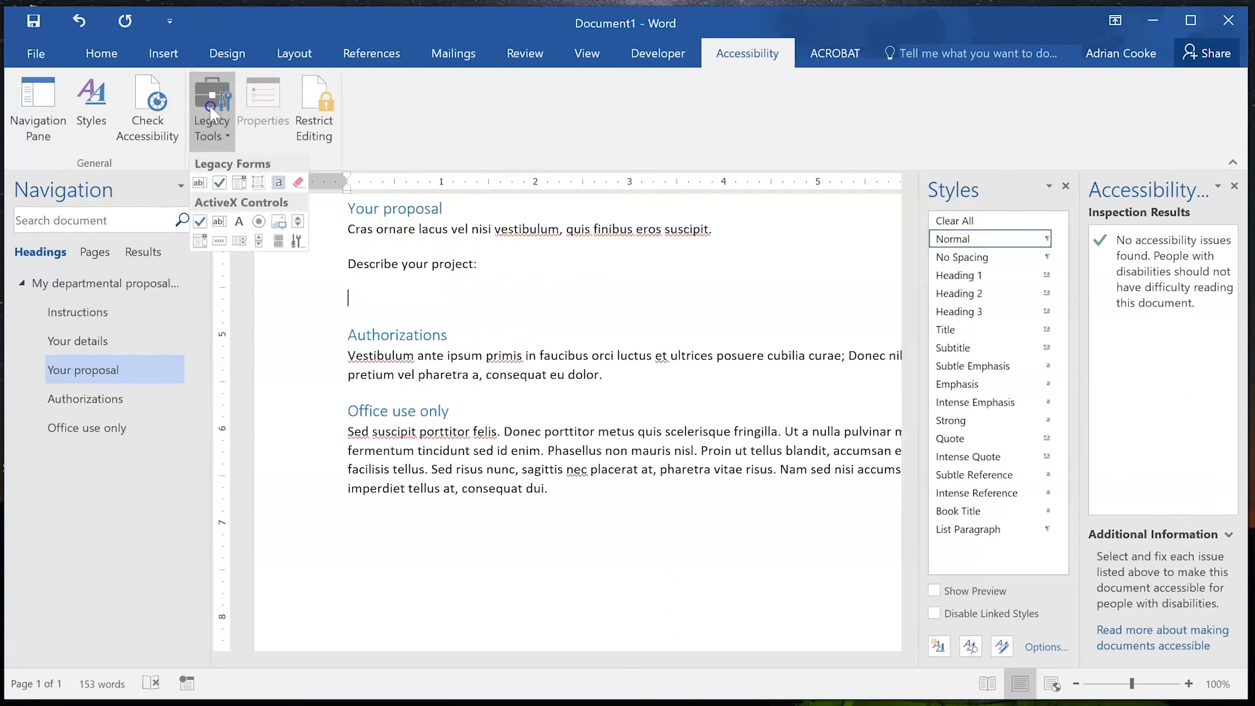
left_click(198, 183)
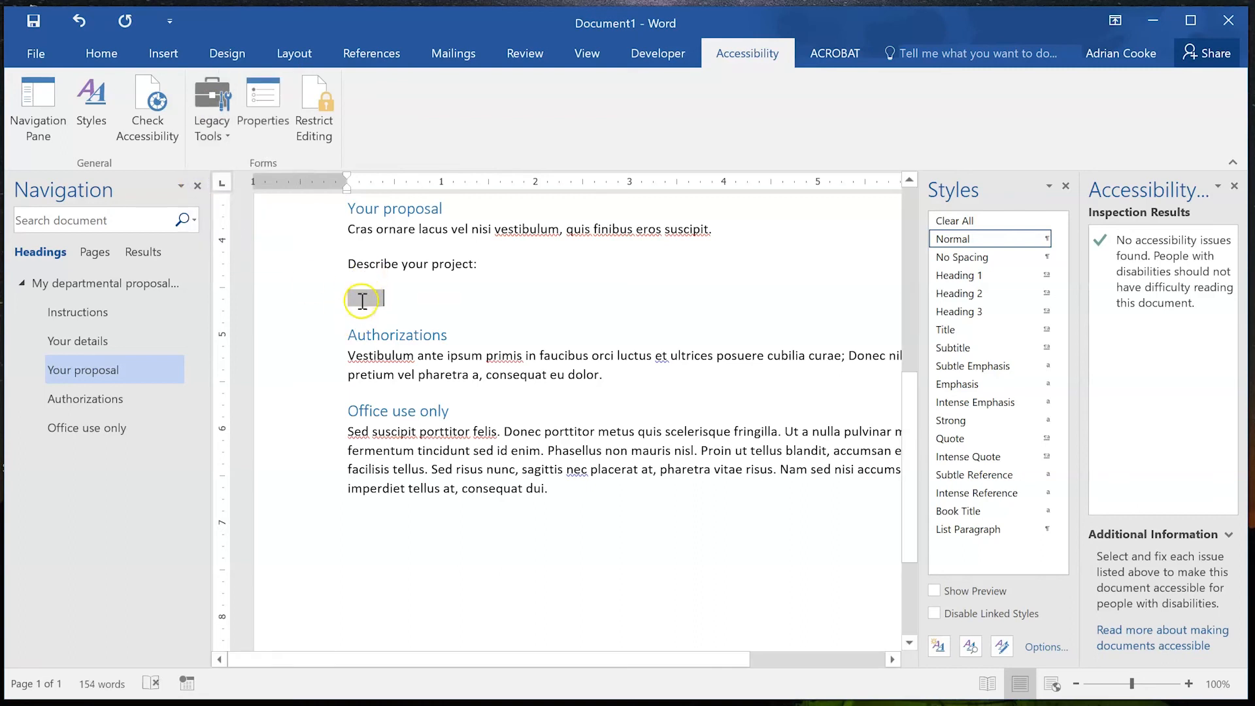
left_click(258, 95)
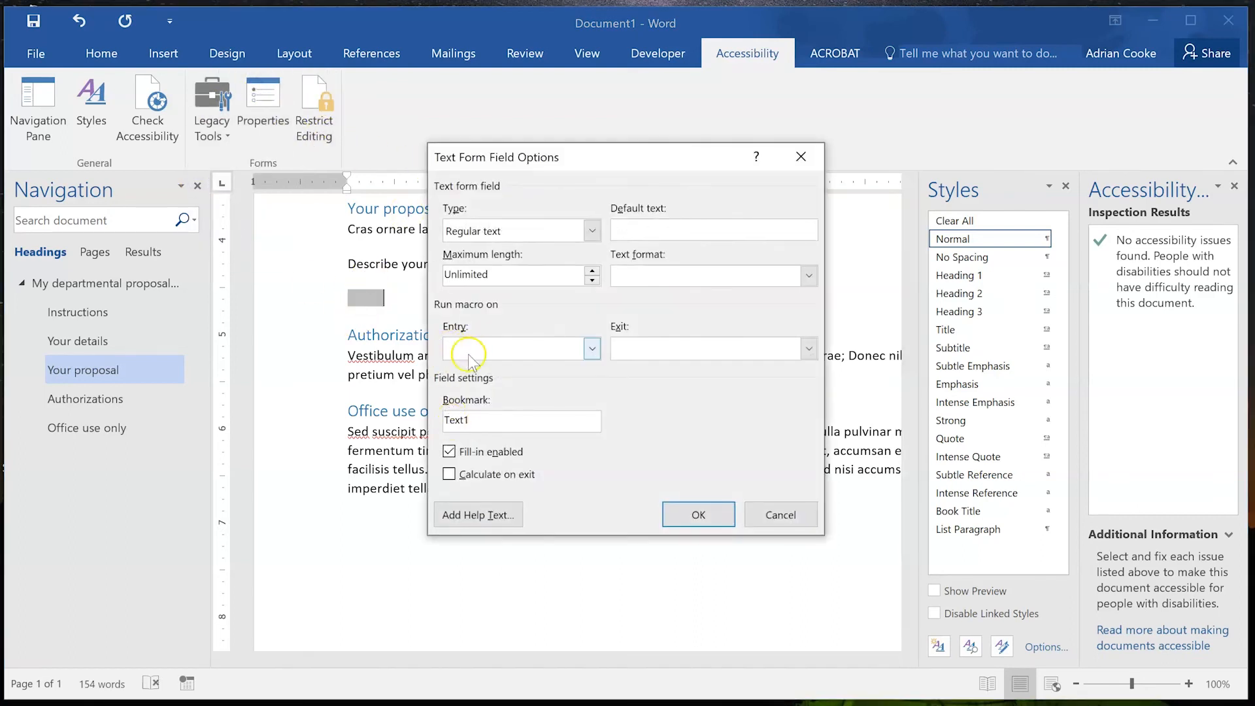
double_click(464, 420)
type("Projec")
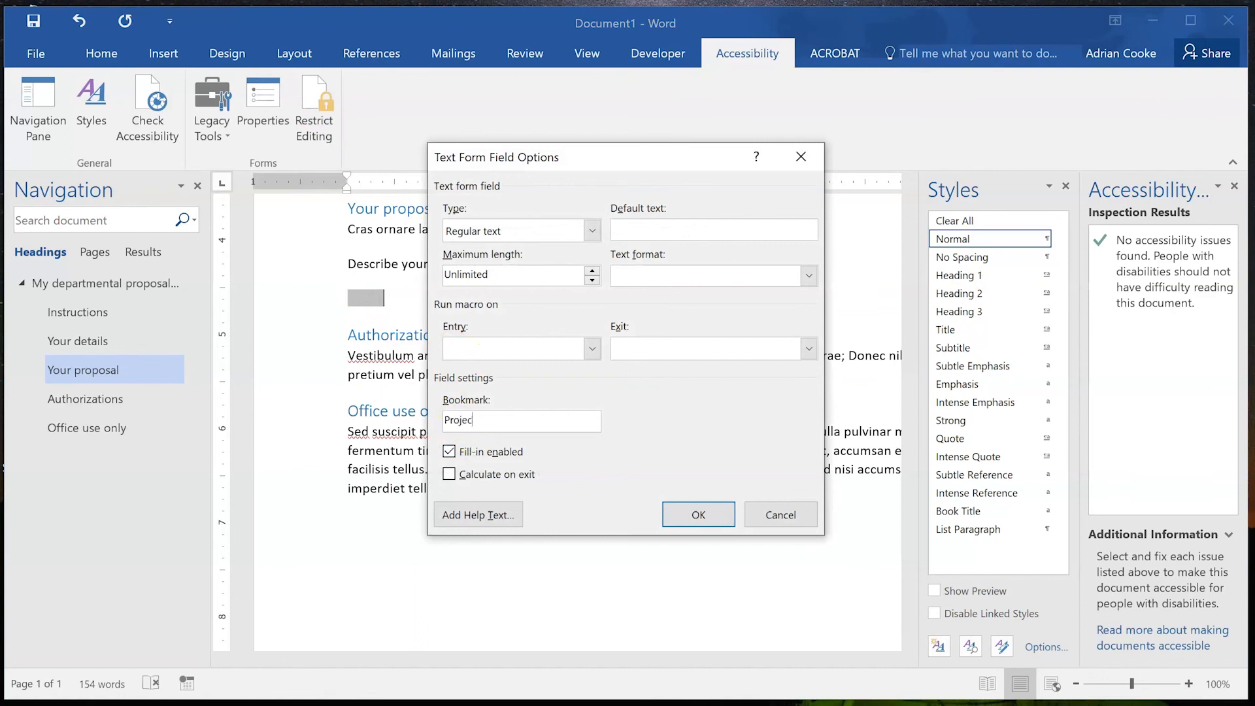
type("tDescription")
Set status-bar and F1 help text to 'Provide a paragraph that describes your project'.
left_click(478, 514)
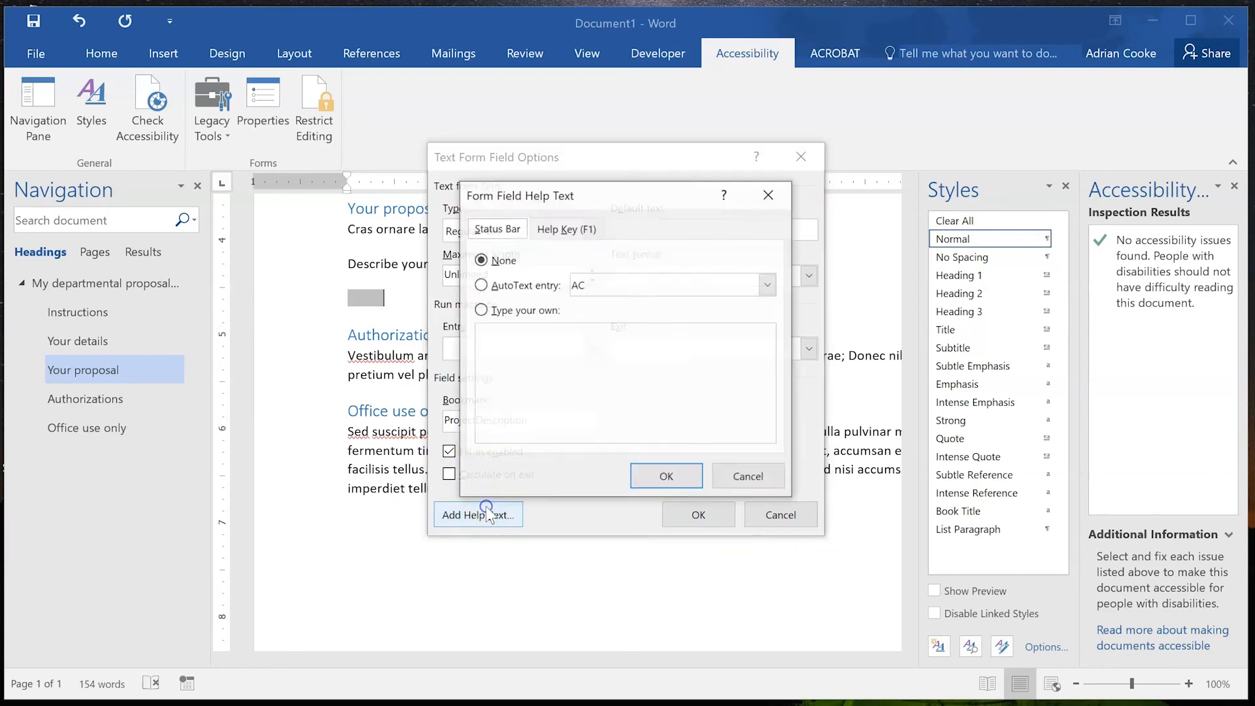
left_click(499, 312)
type("Ty")
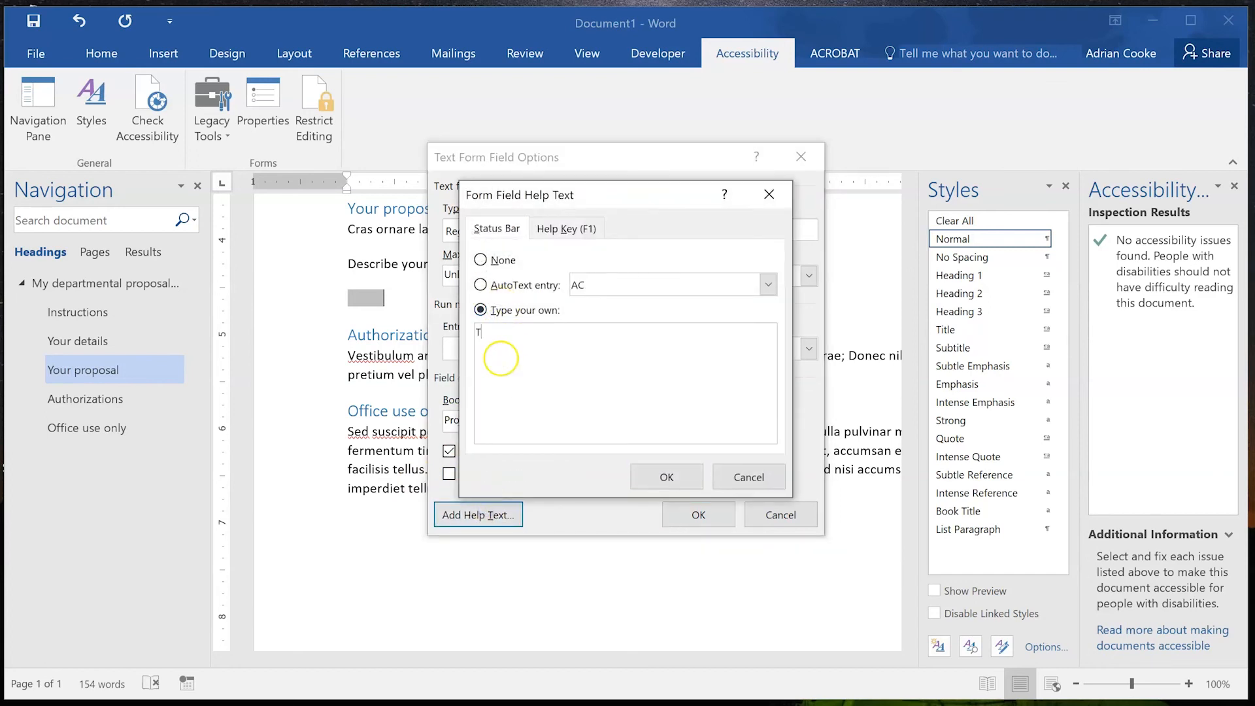
key("BackSpace")
key("BackSpace")
type("Porvide")
key("BackSpace")
key("BackSpace")
key("BackSpace")
key("BackSpace")
key("BackSpace")
key("BackSpace")
type("rovide a paragraphy ")
type("des")
key("BackSpace")
key("BackSpace")
key("BackSpace")
key("BackSpace")
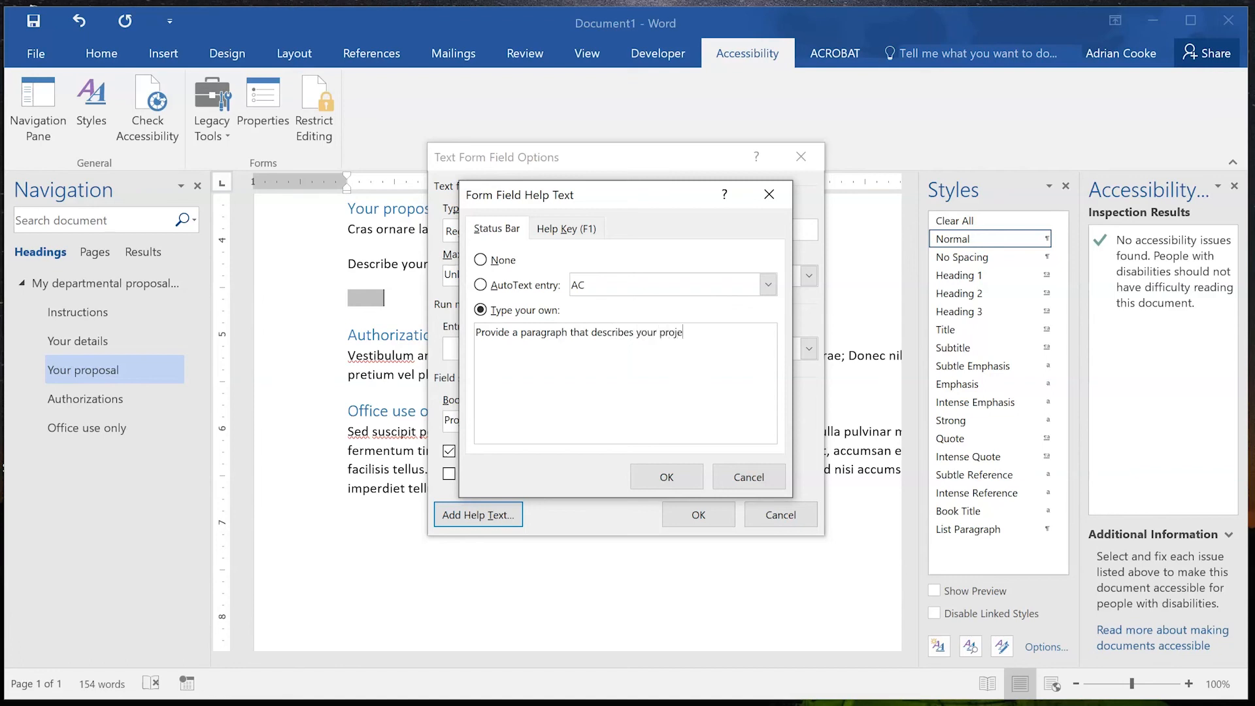
key("ctrl+a")
key("ctrl+c")
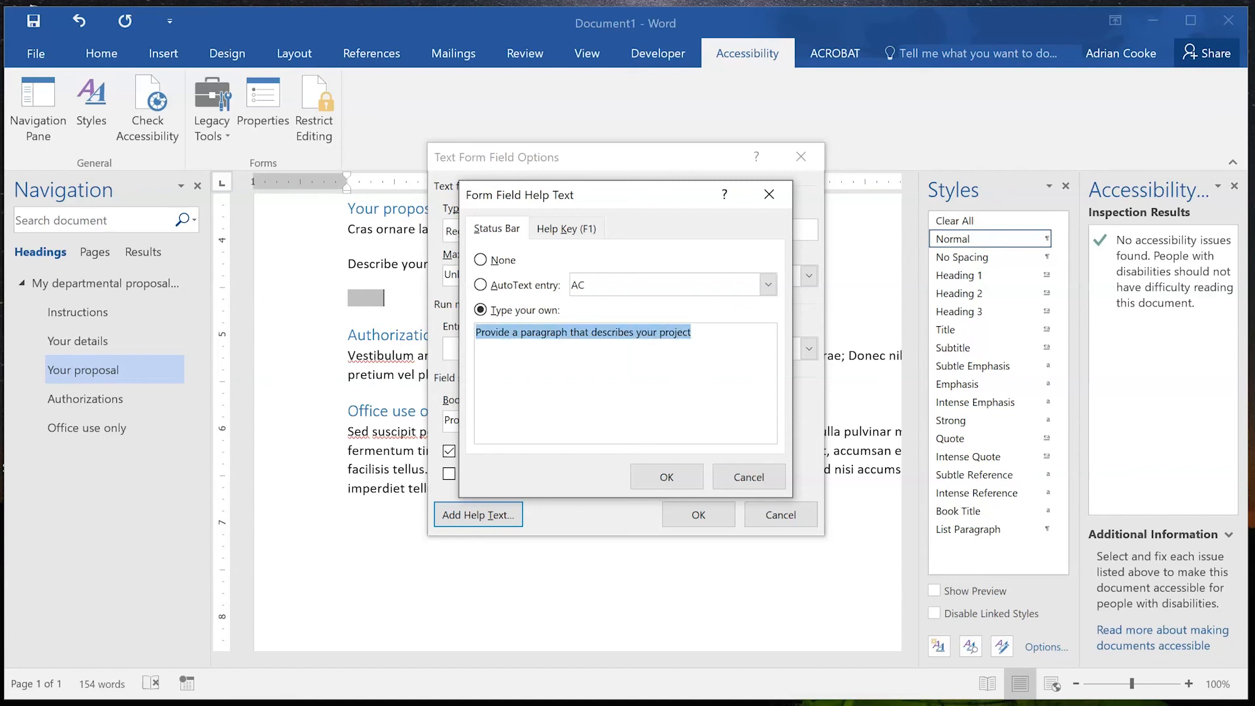
left_click(566, 228)
left_click(522, 310)
left_click(521, 342)
key("ctrl+v")
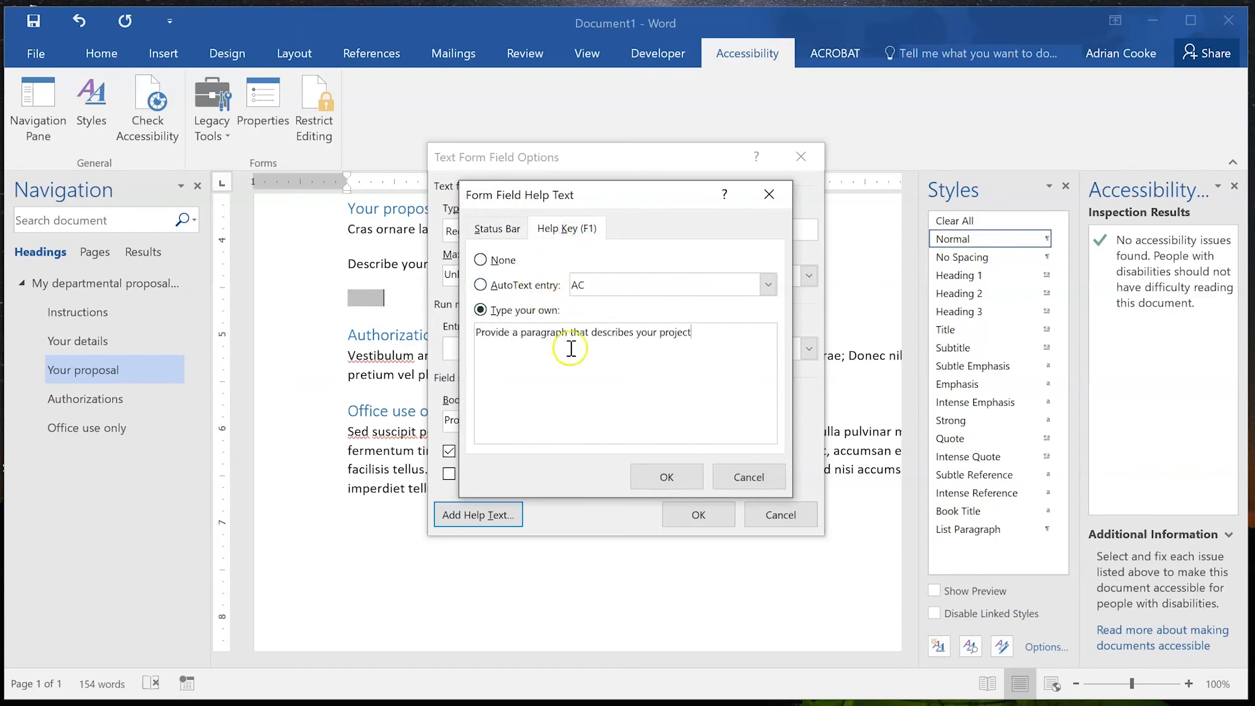
left_click(682, 477)
left_click(686, 517)
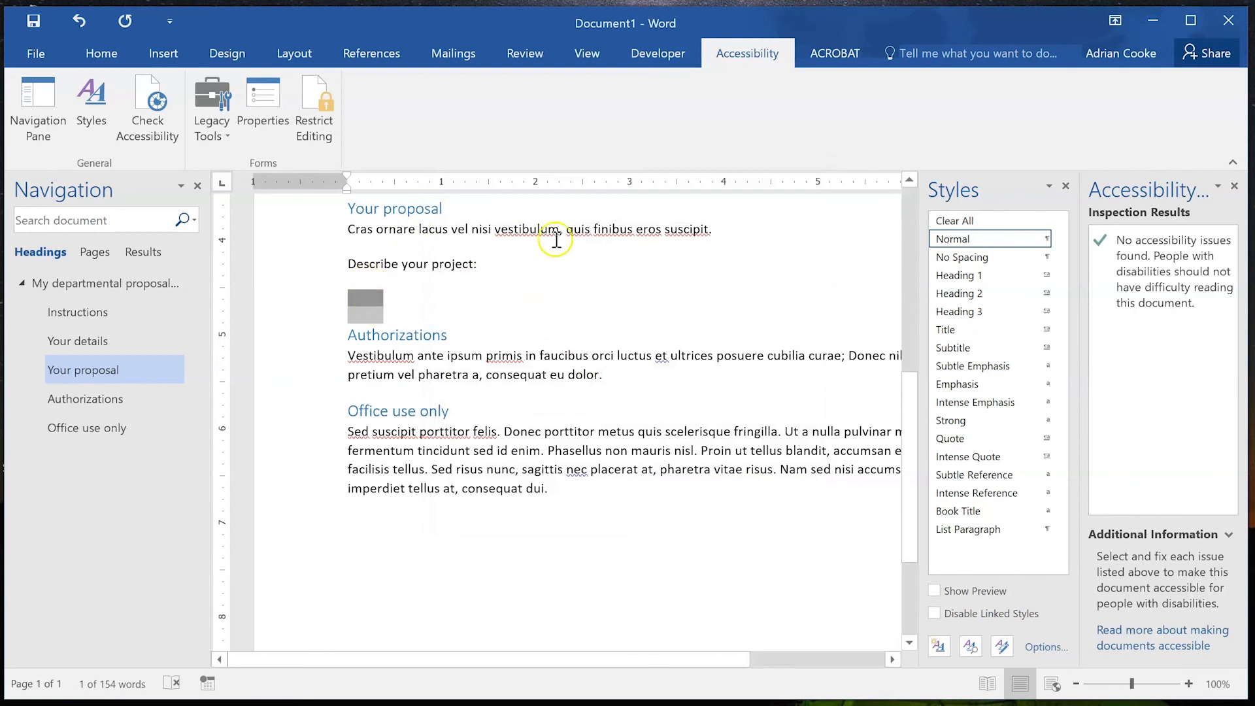
right_click(322, 309)
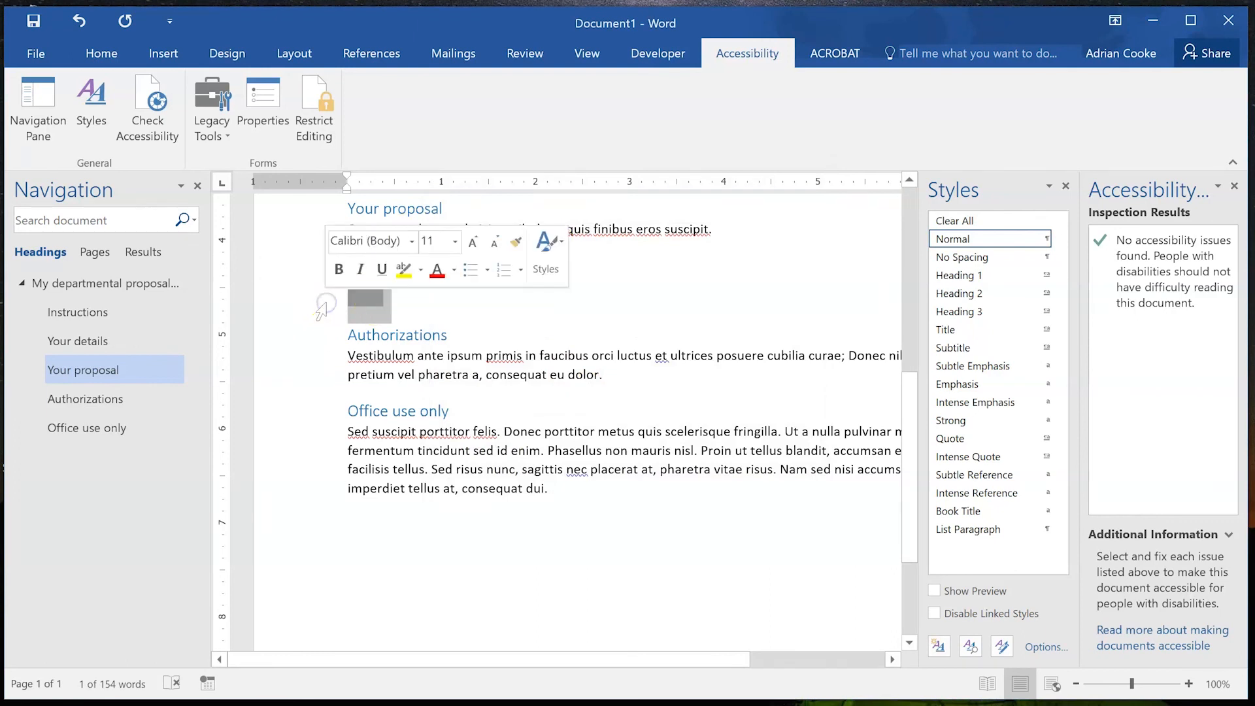
left_click(317, 309)
left_click(298, 302)
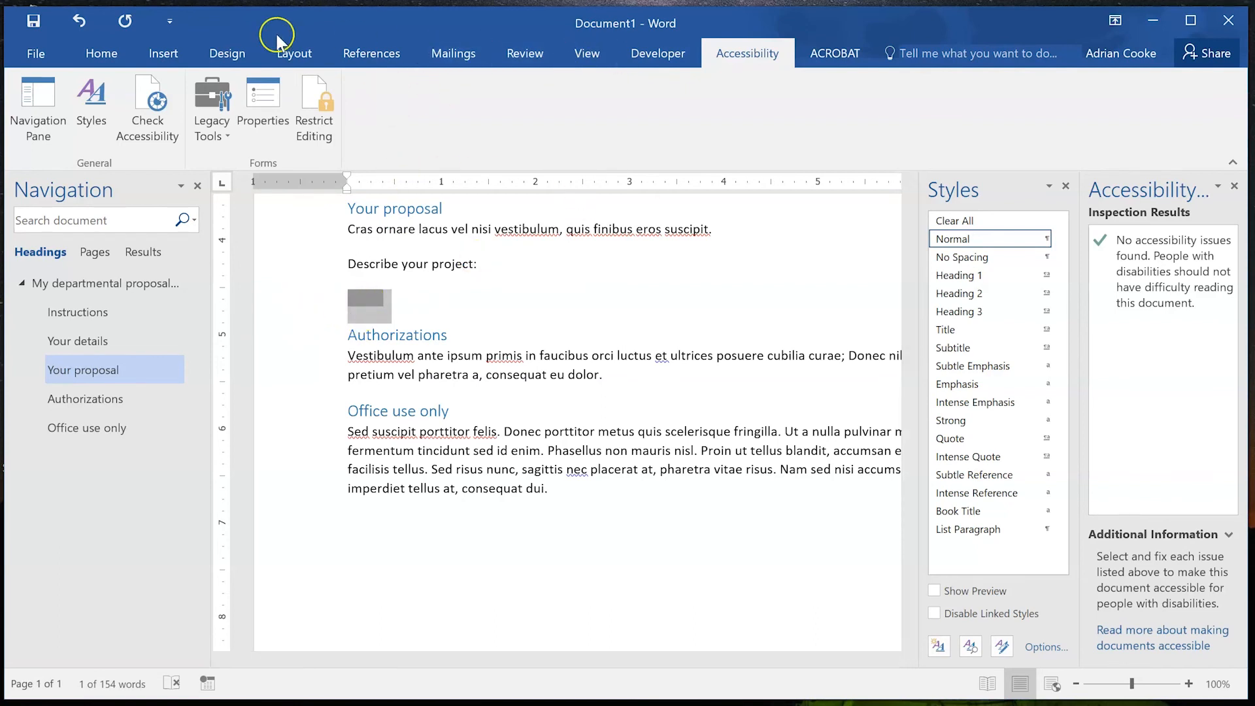
left_click(101, 51)
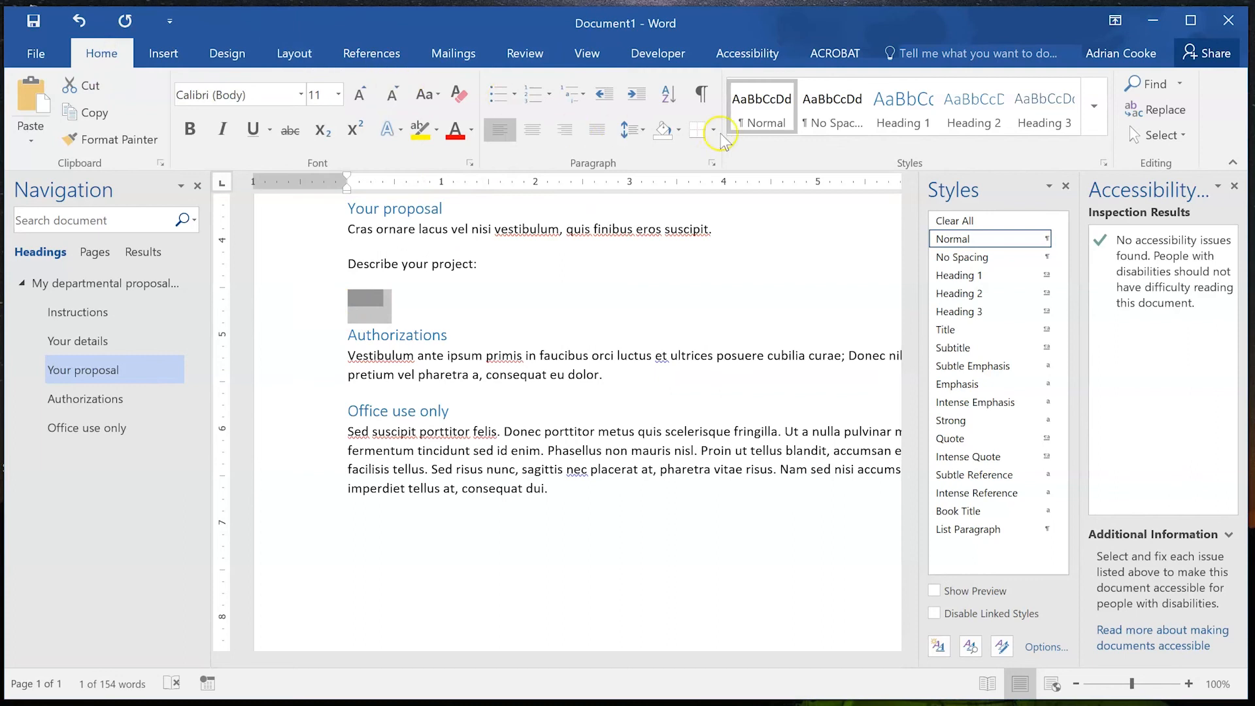
left_click(698, 98)
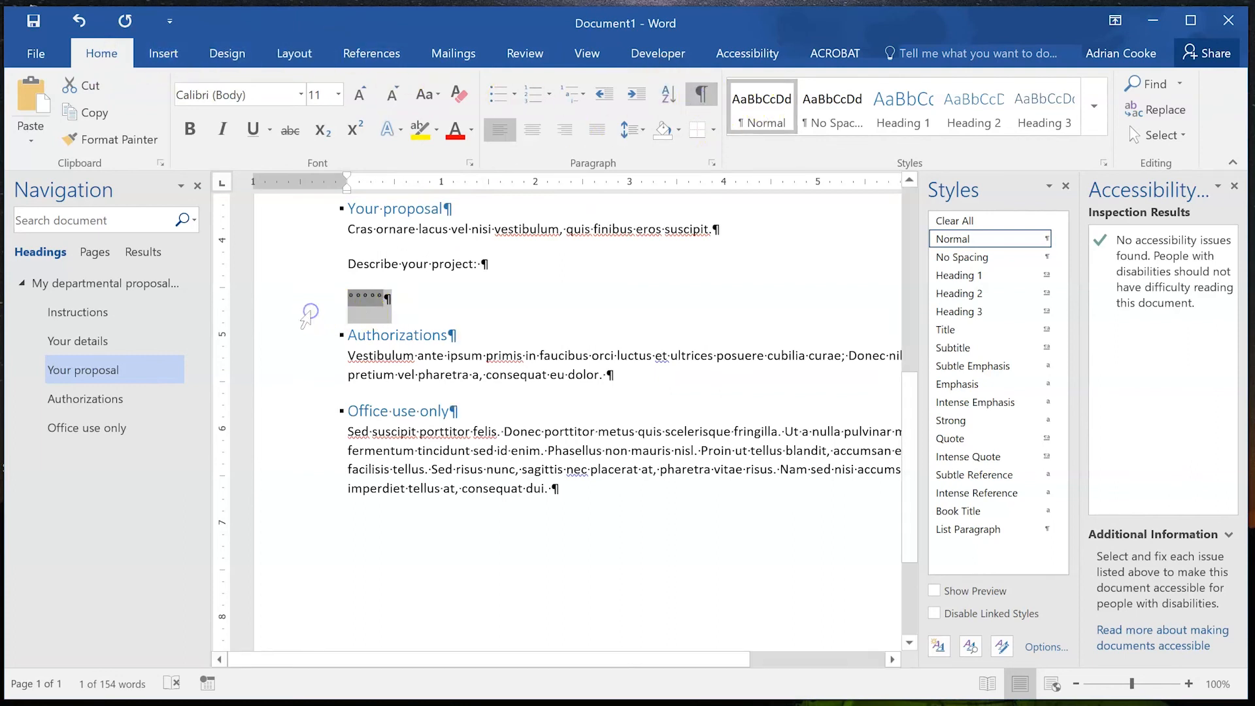
left_click(425, 296)
left_click(353, 302)
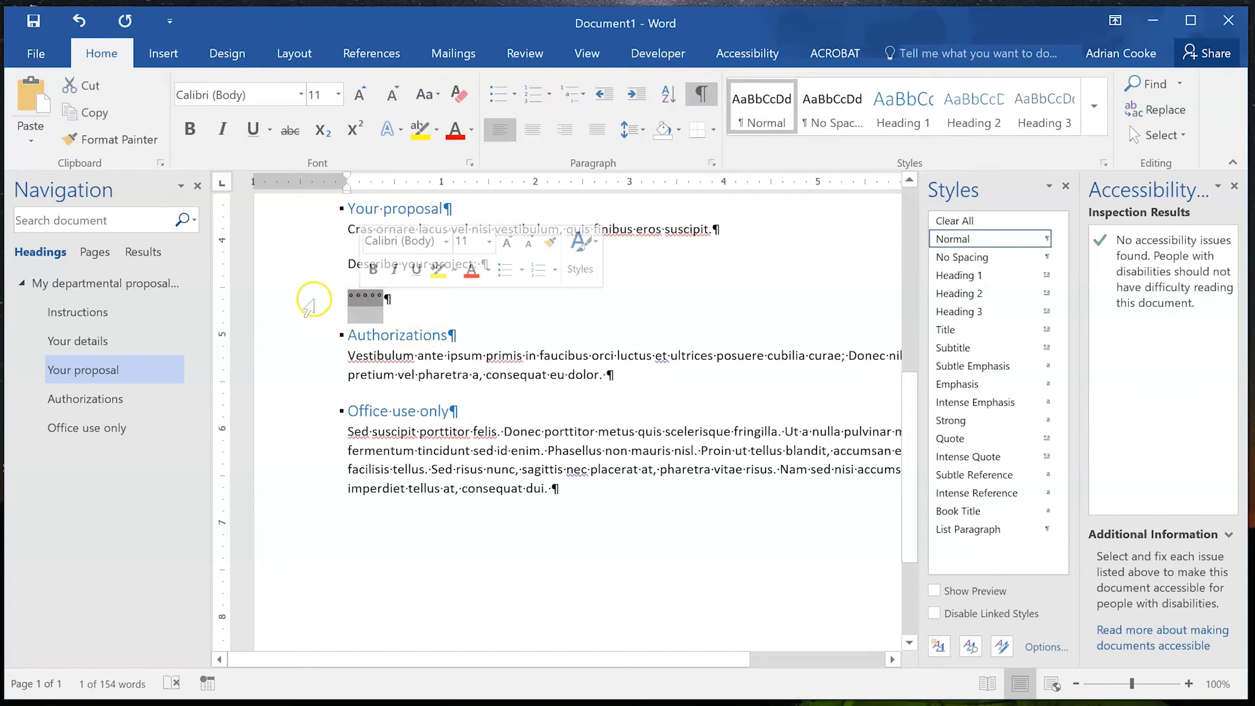
left_click(312, 298)
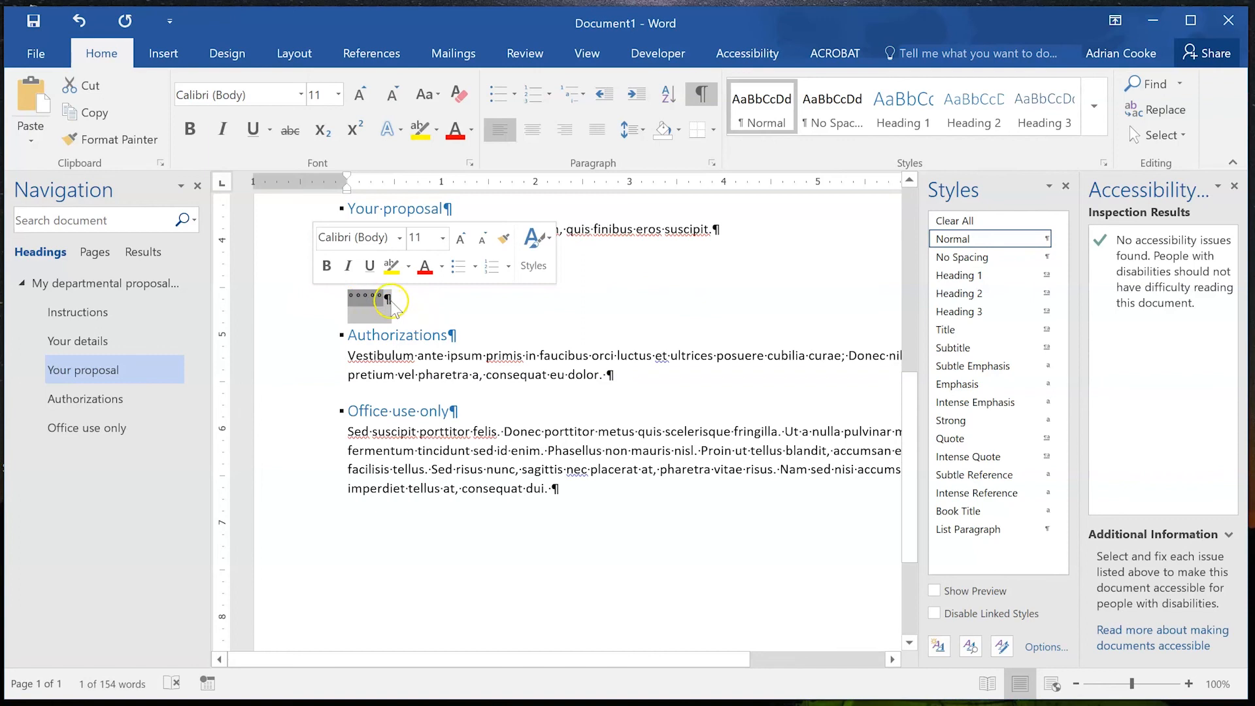
left_click(712, 96)
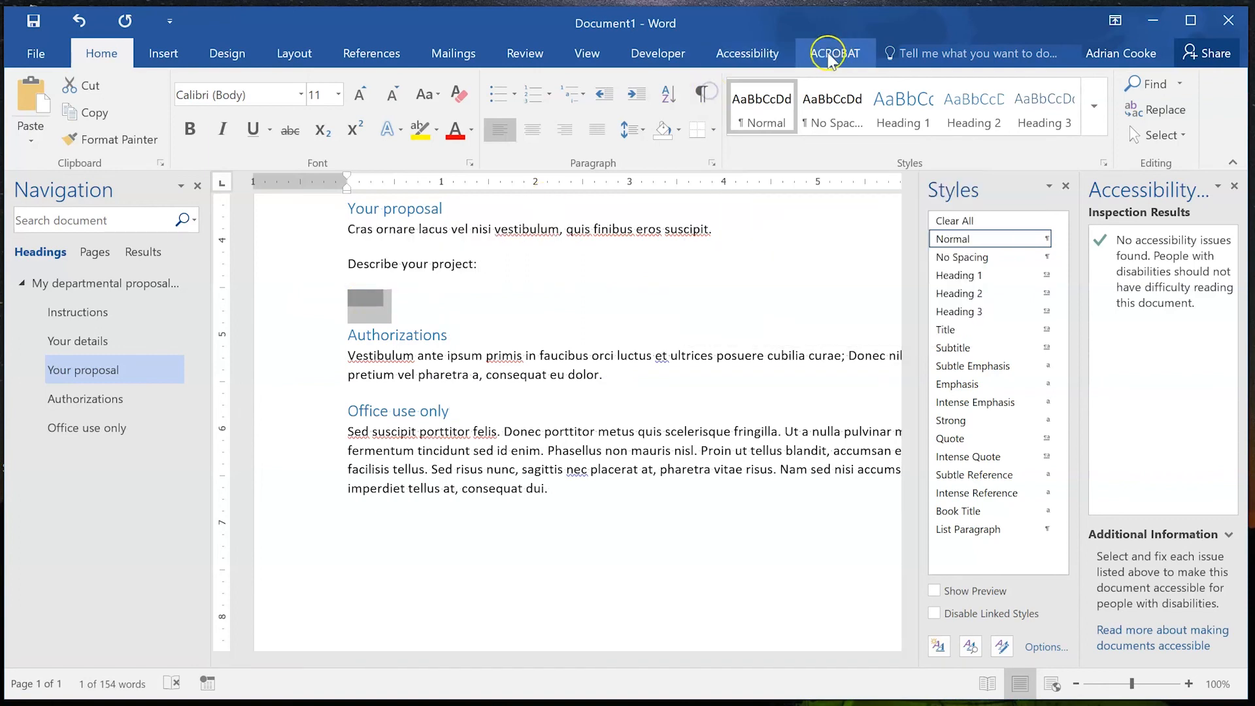
left_click(703, 98)
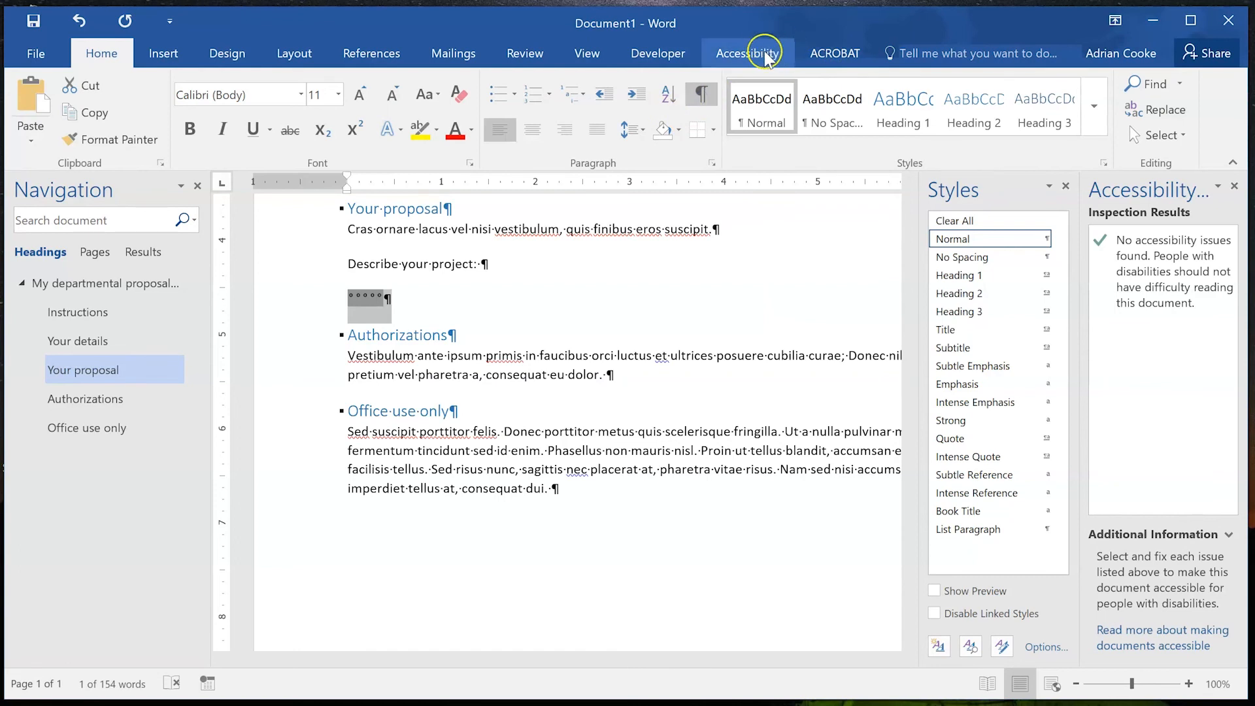
left_click(742, 53)
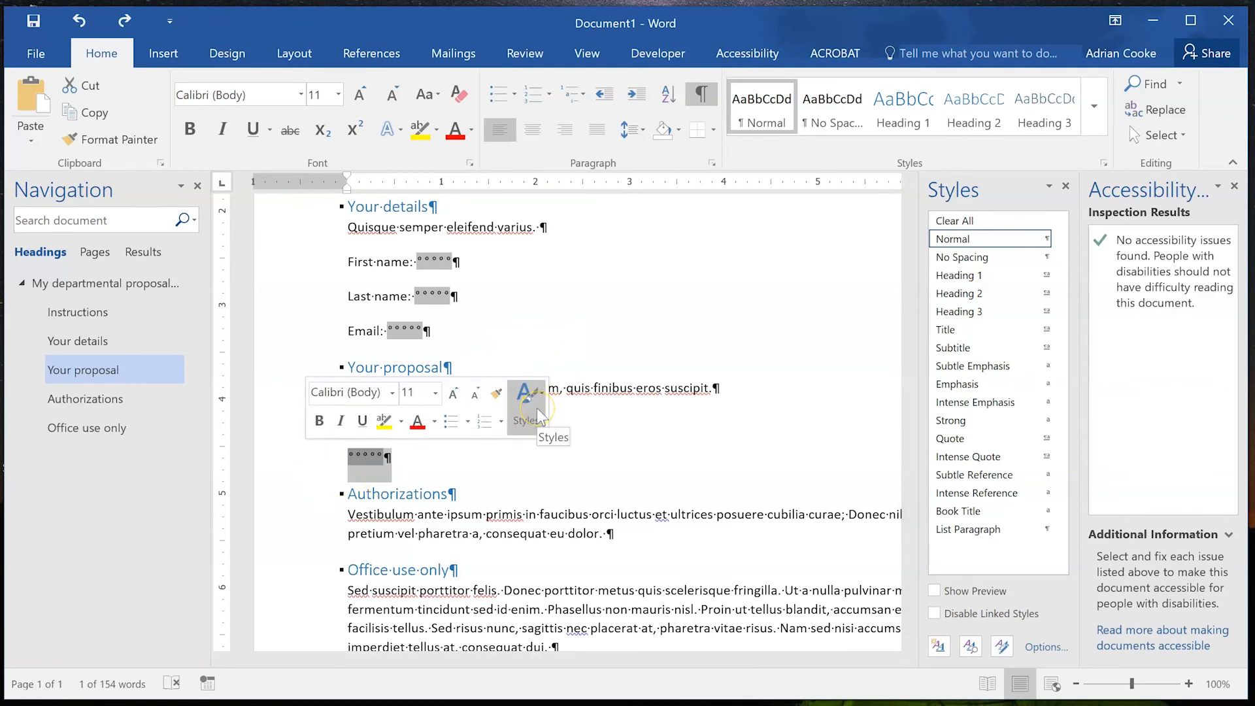
Create a 'Text Area' style from the field with 72 pt space after, updating automatically.
left_click(538, 412)
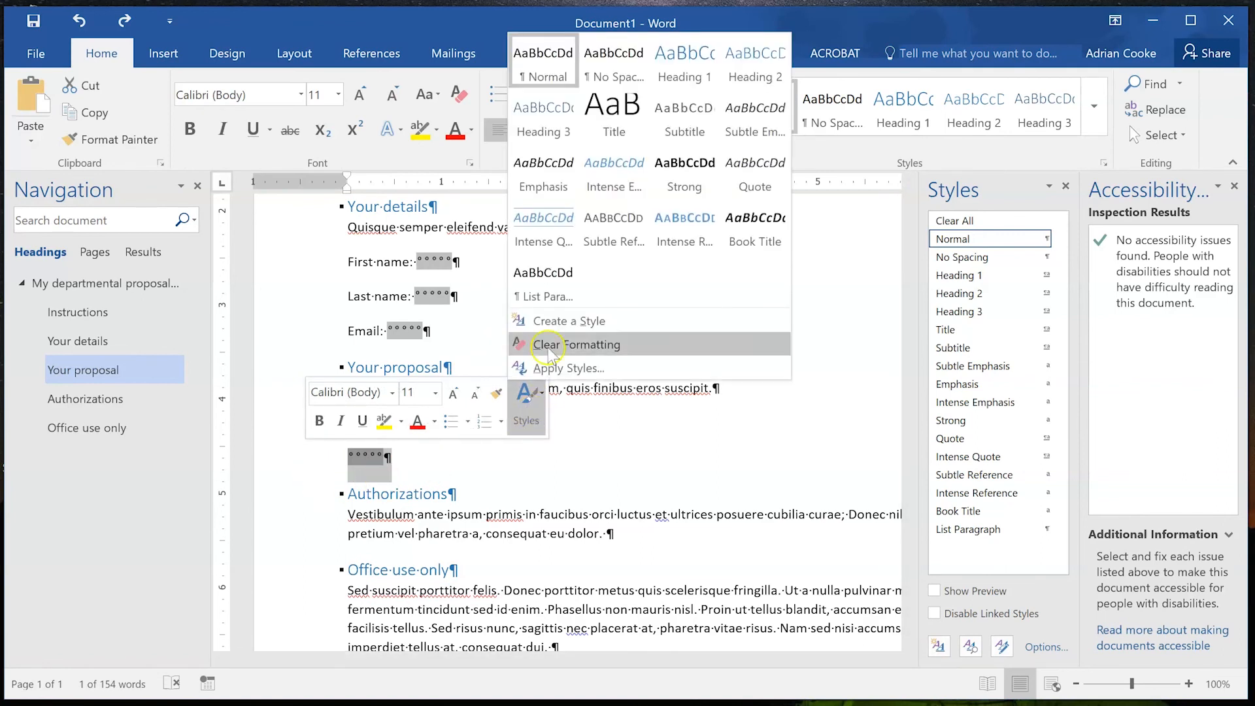
left_click(559, 322)
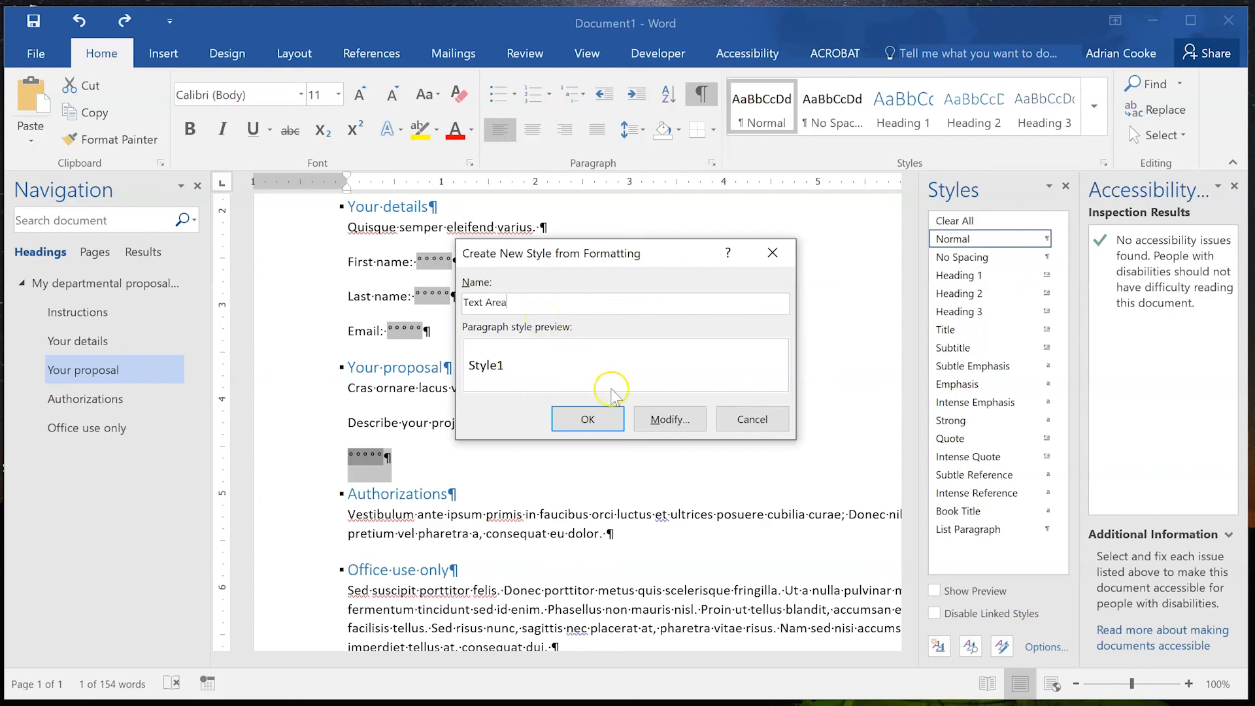
left_click(695, 422)
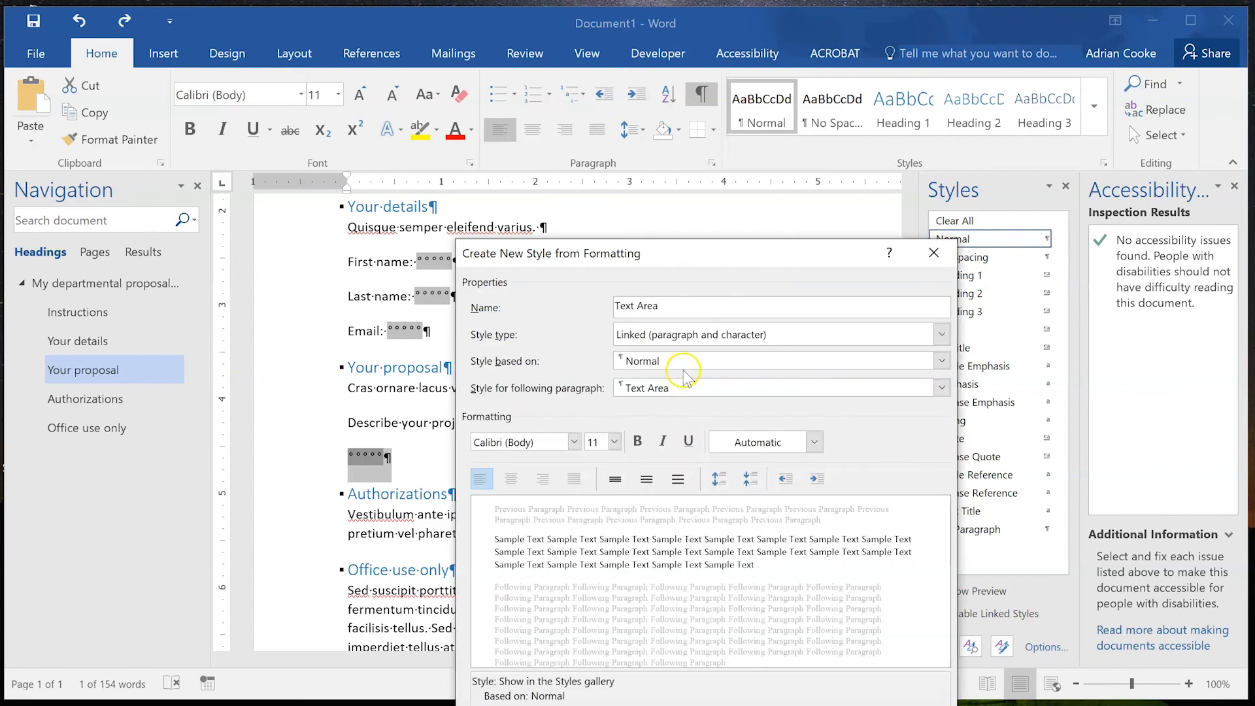
left_click_drag(757, 254, 746, 104)
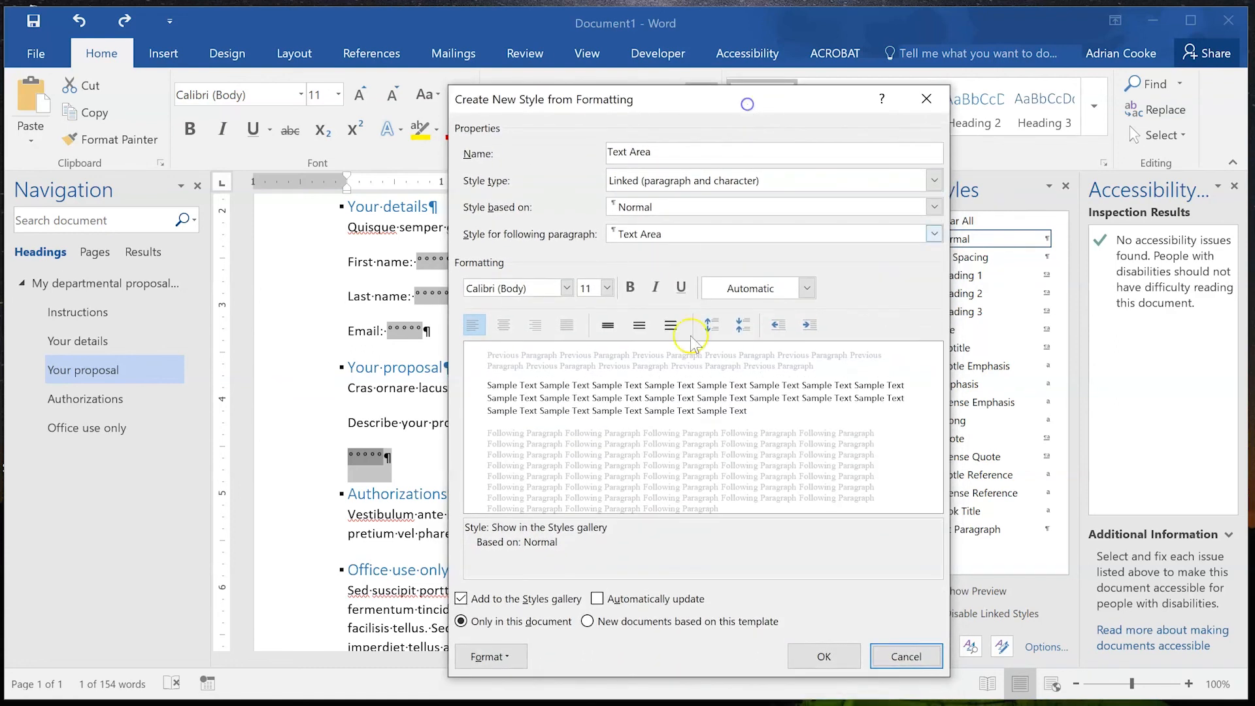
left_click(509, 657)
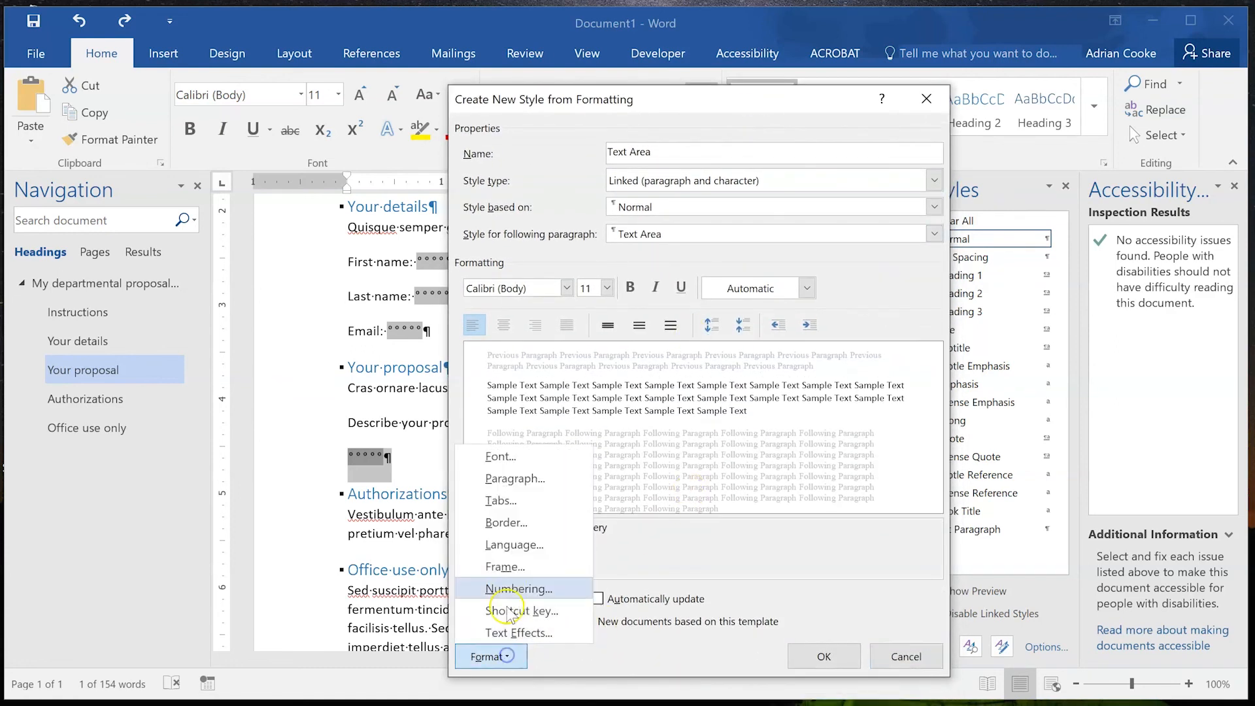
left_click(515, 482)
left_click_drag(576, 393, 575, 393)
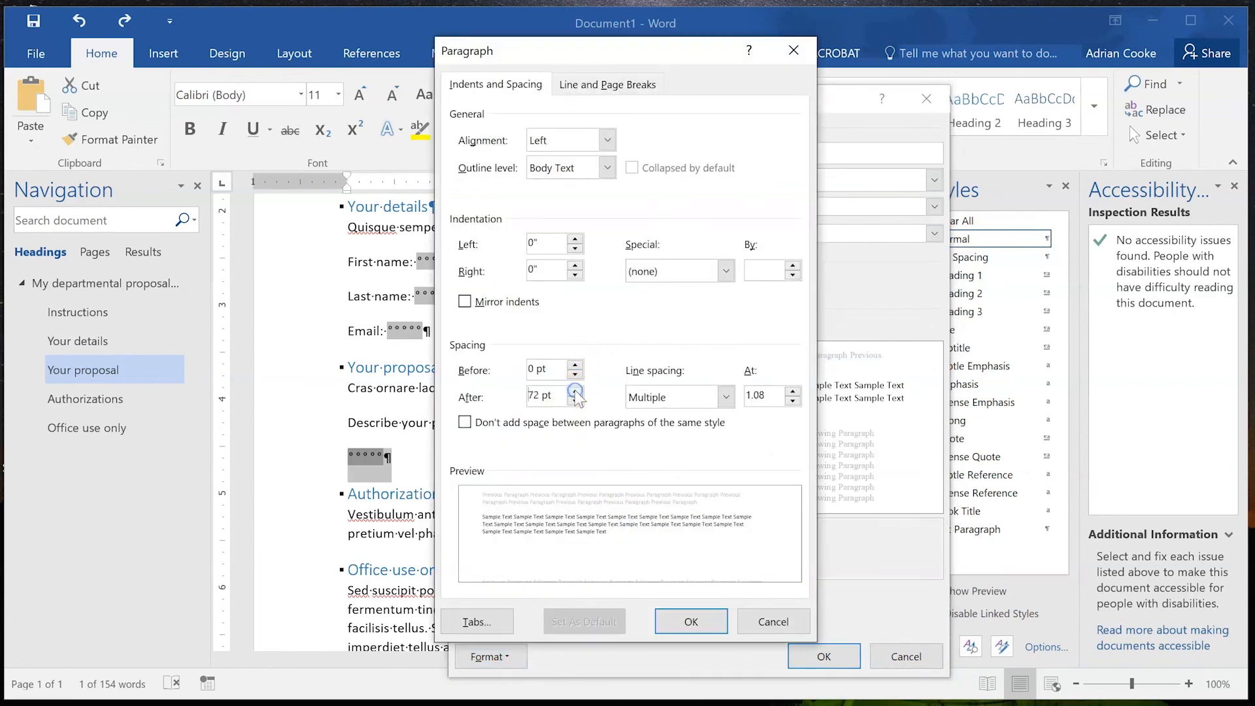
left_click(697, 623)
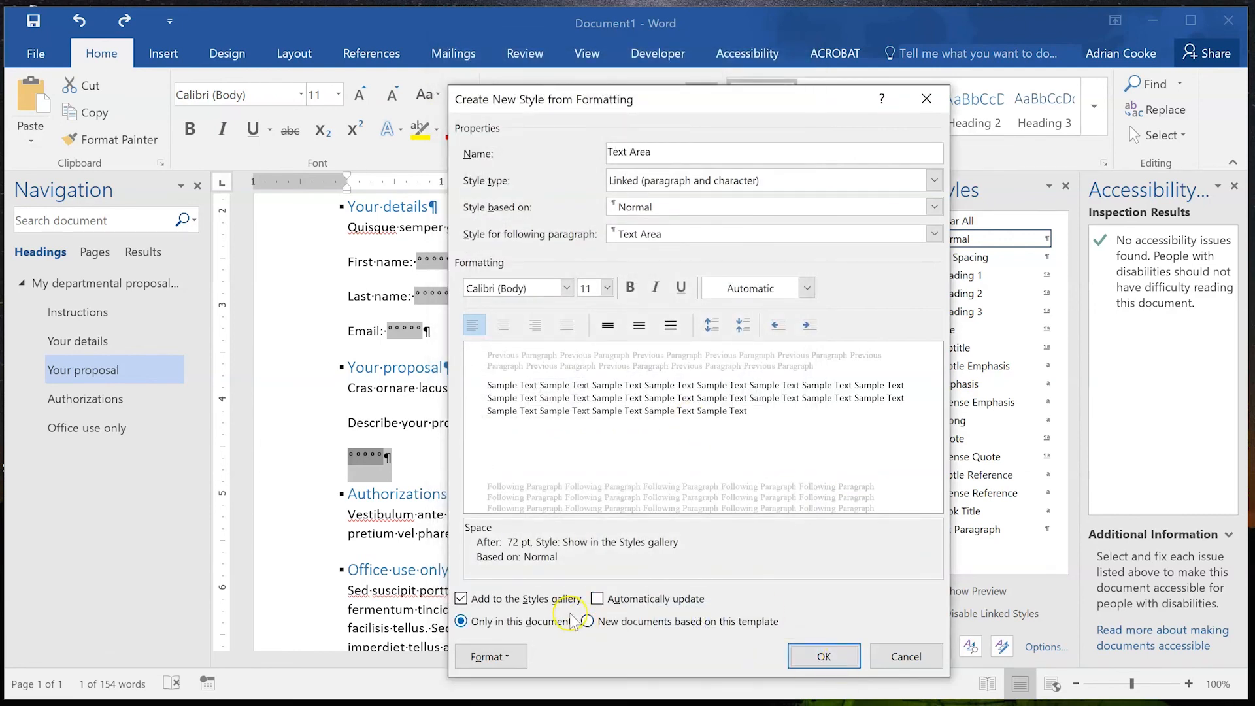
left_click(669, 600)
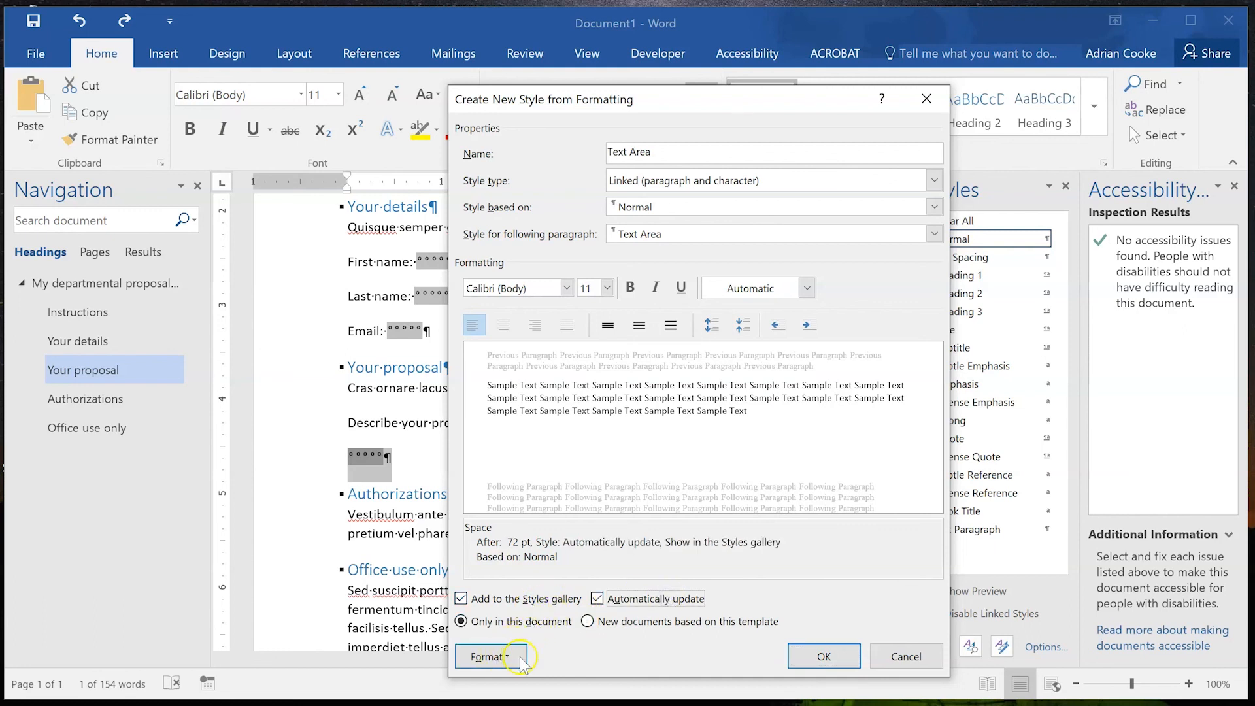
left_click(822, 656)
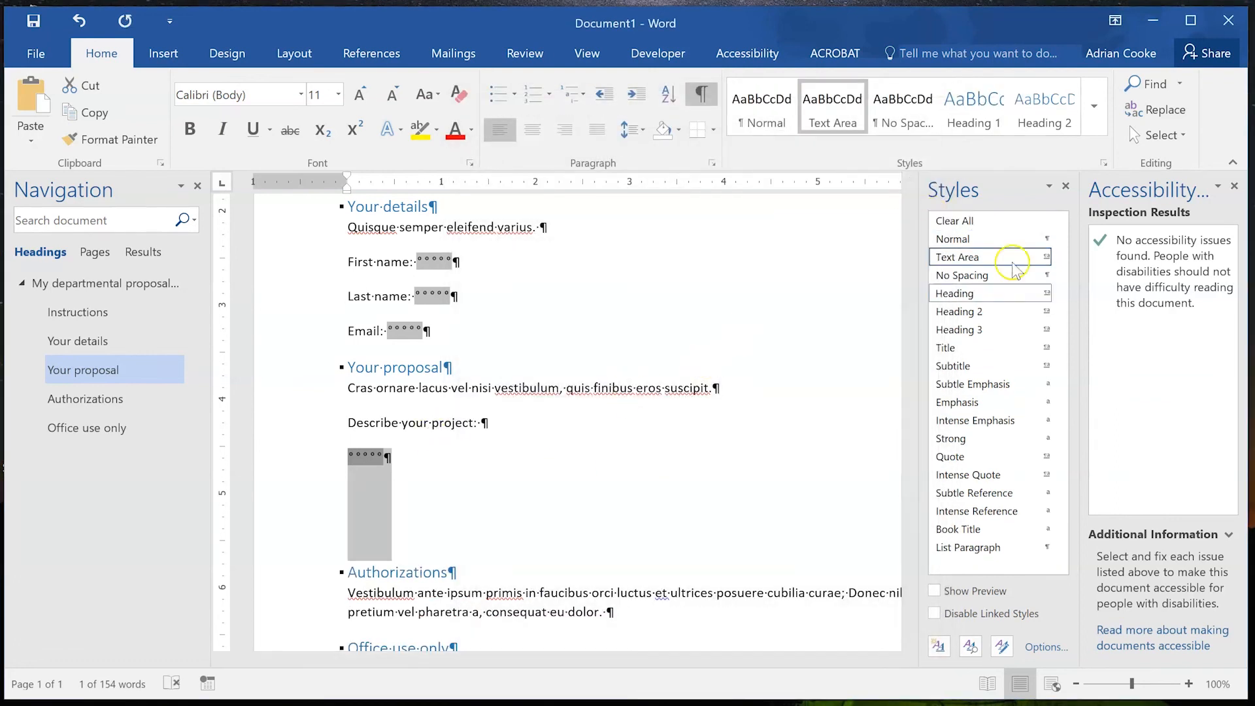
Turn off formatting marks and scroll down to view the tall project text area.
mouse_move(979, 257)
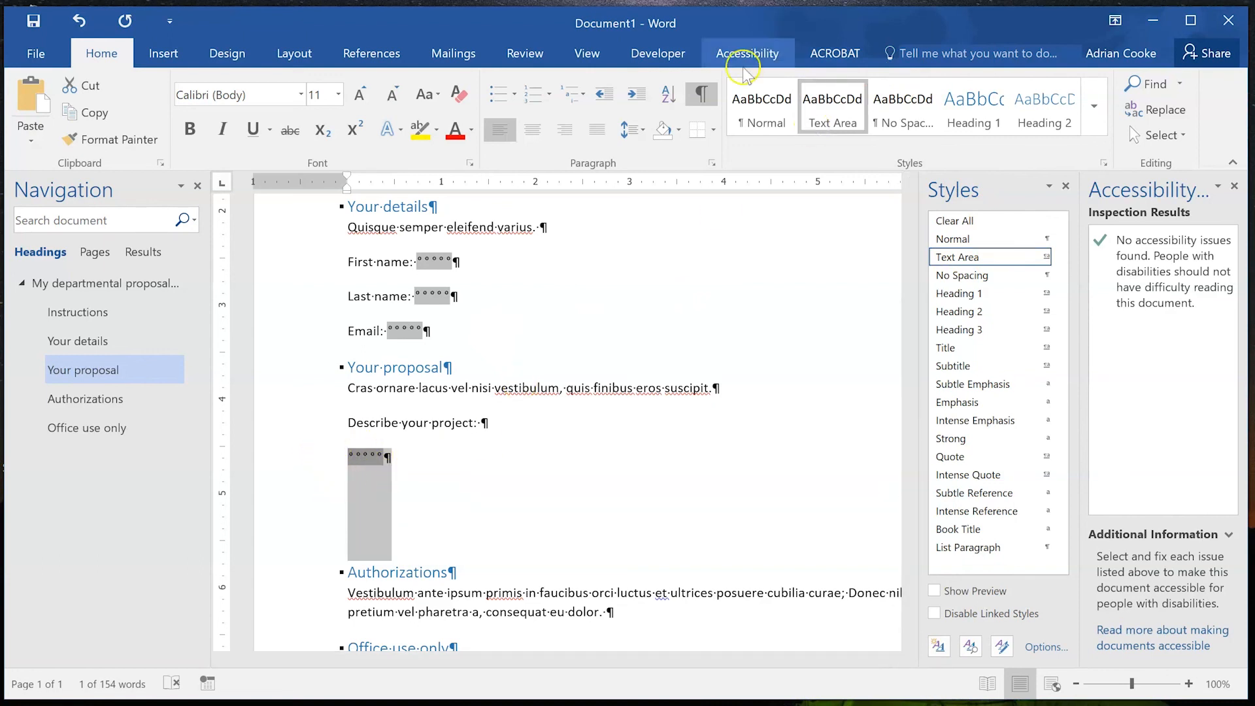
left_click(701, 94)
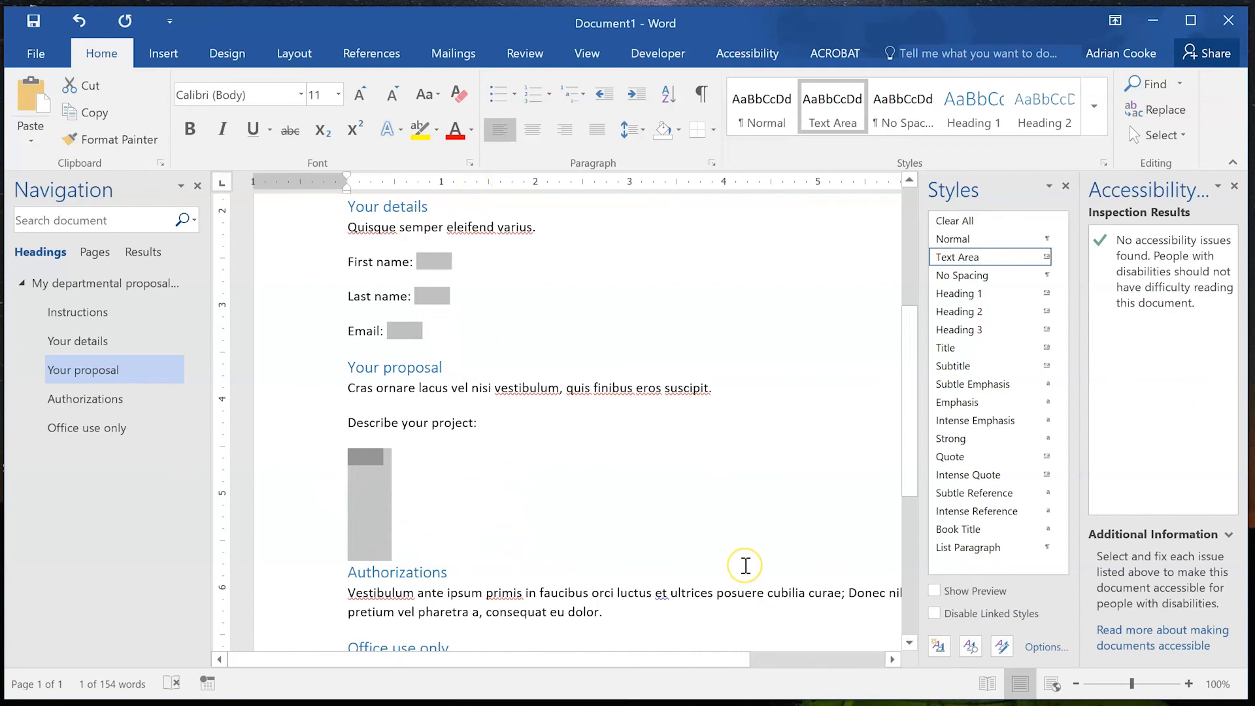
scroll(745, 564, "down", 3)
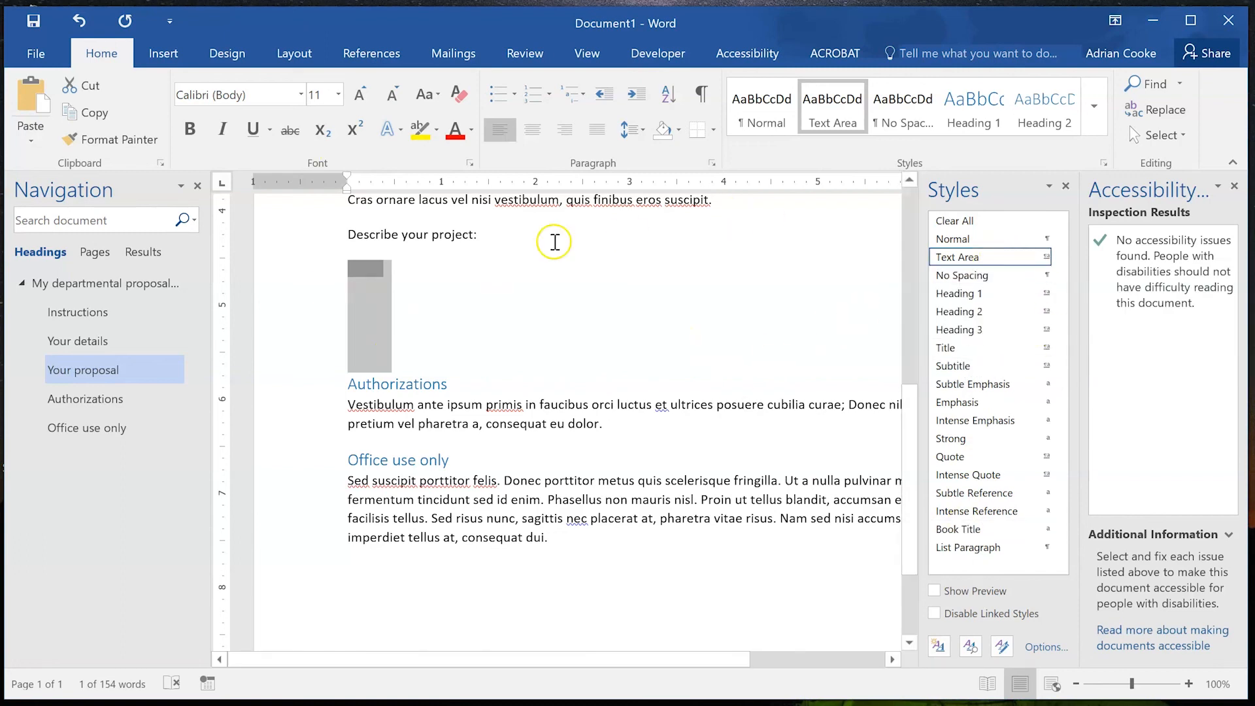
Enforce filling-in-forms-only protection through Restrict Editing.
left_click(744, 59)
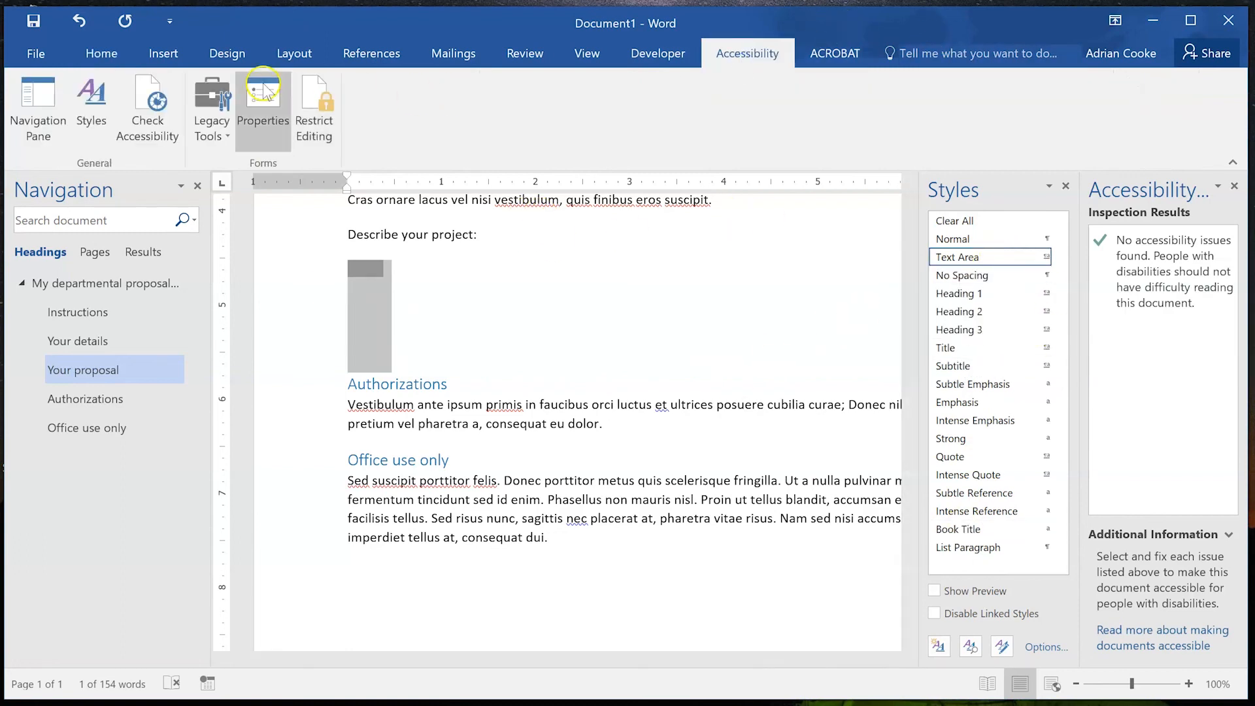
left_click(322, 111)
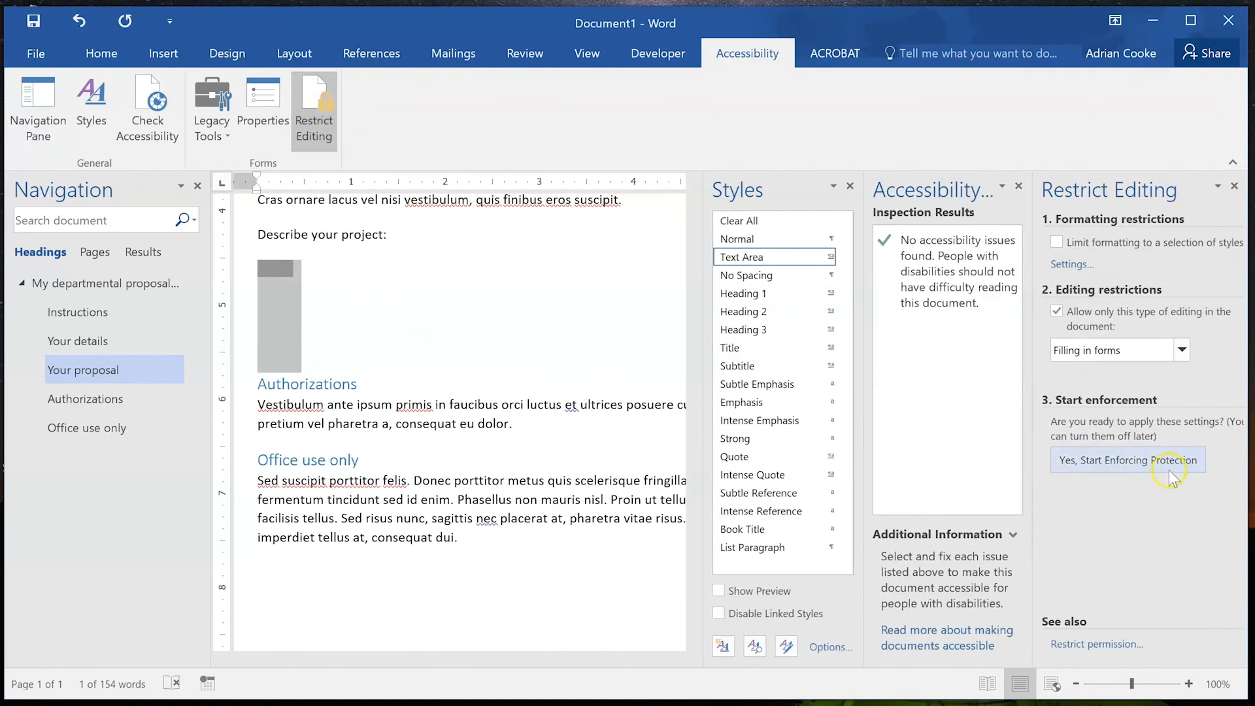
left_click(1166, 465)
left_click(662, 447)
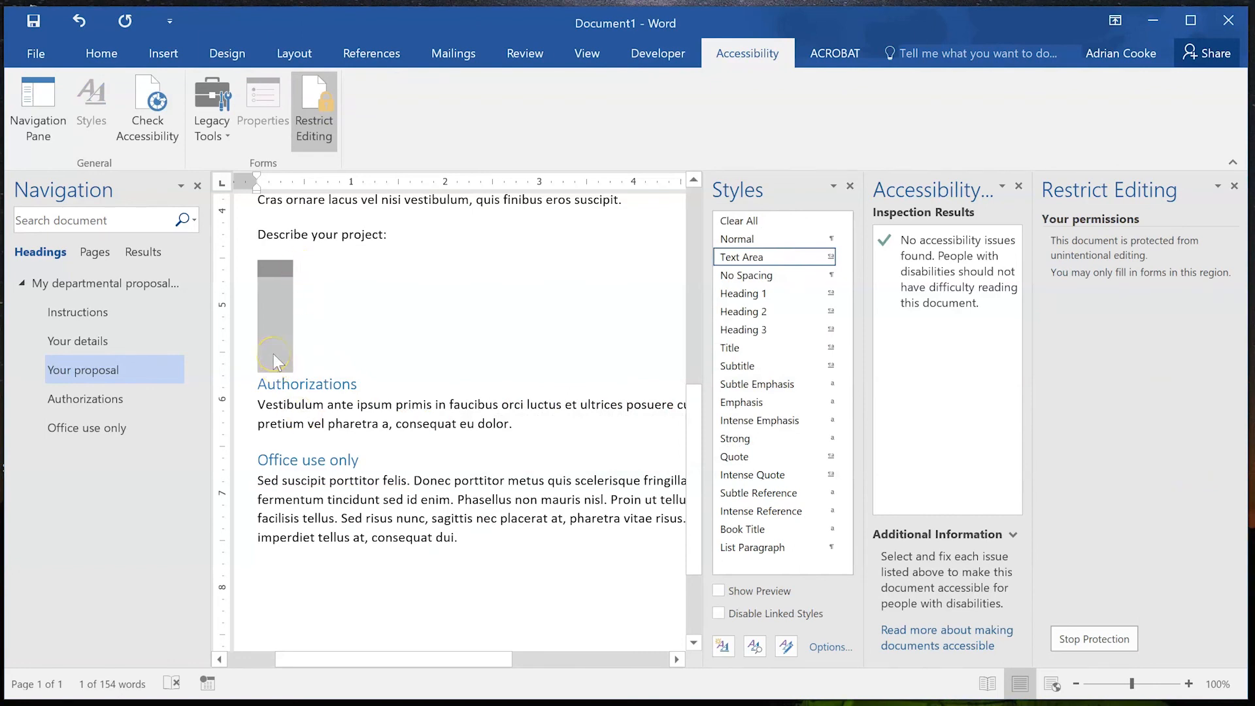
Tab through First name, Last name, Email and project fields checking help, then stop protection.
left_click(359, 317)
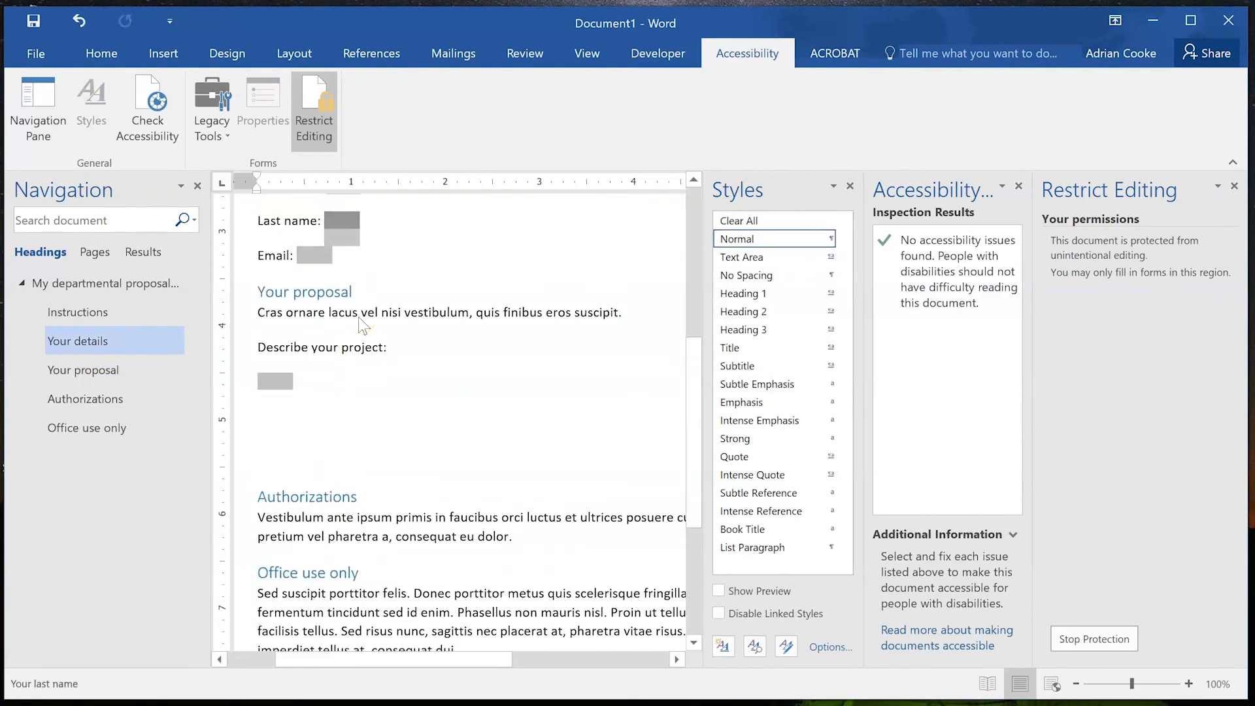
key("shift+Tab")
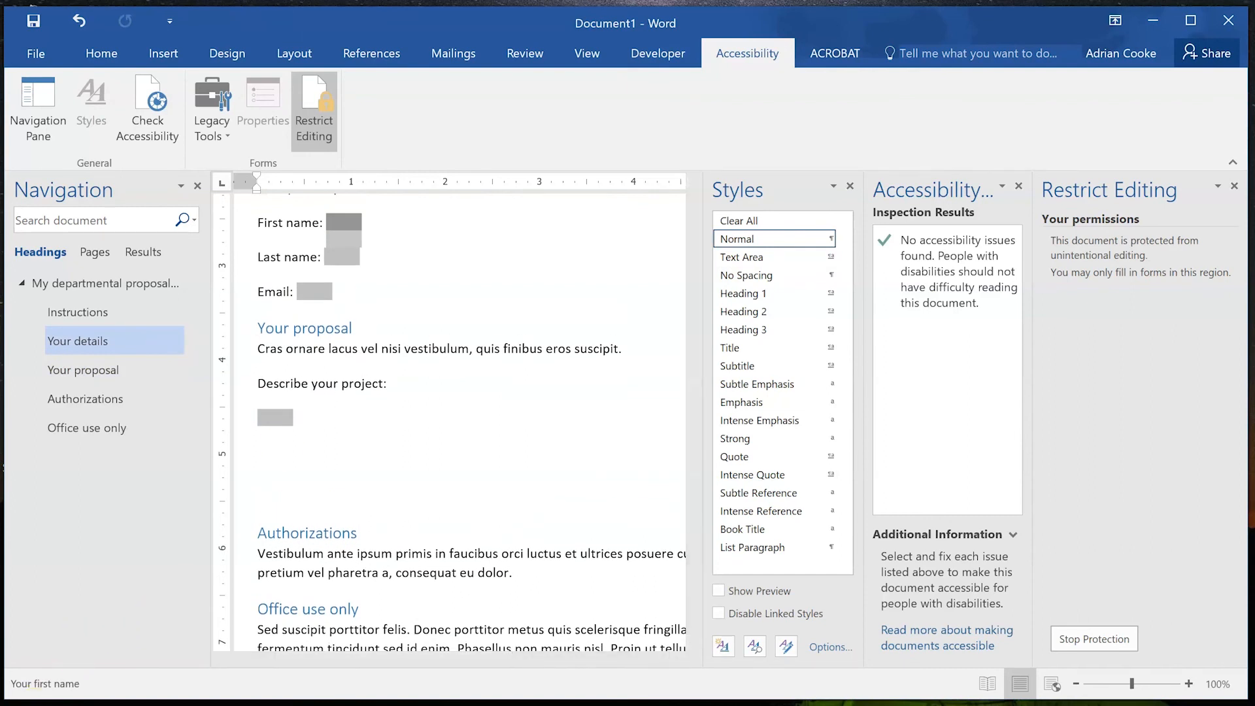
key("Tab")
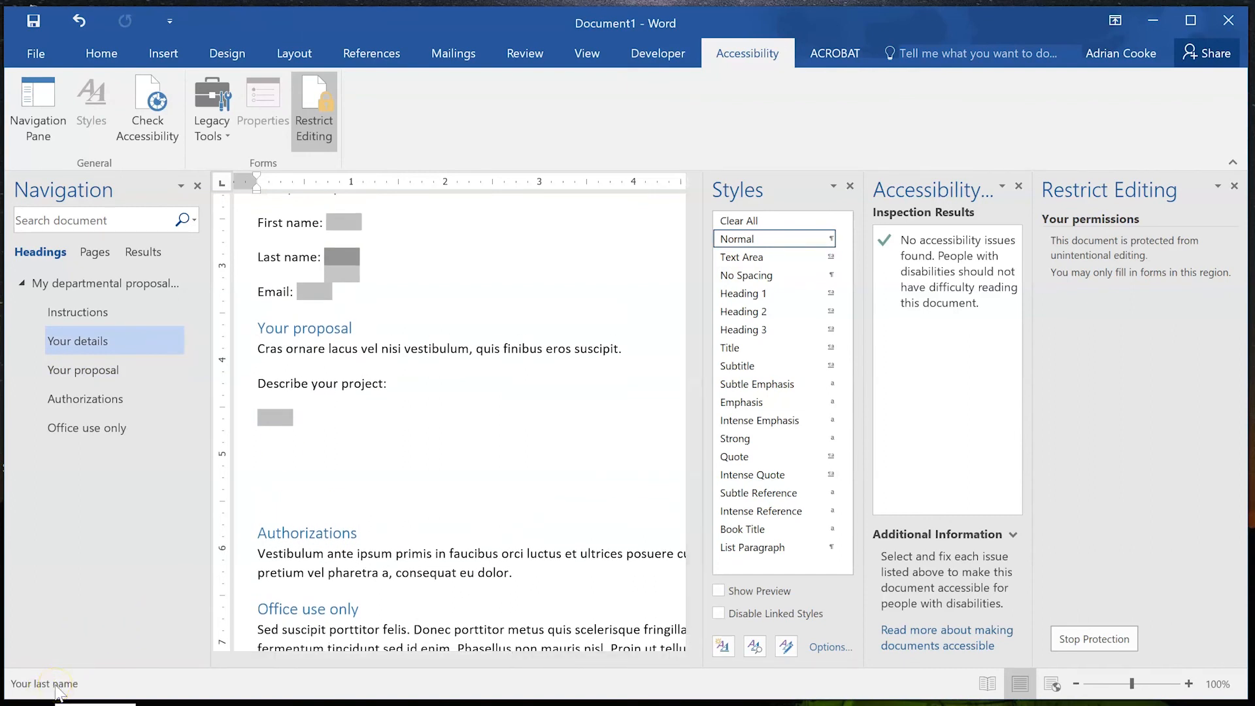
key("Tab")
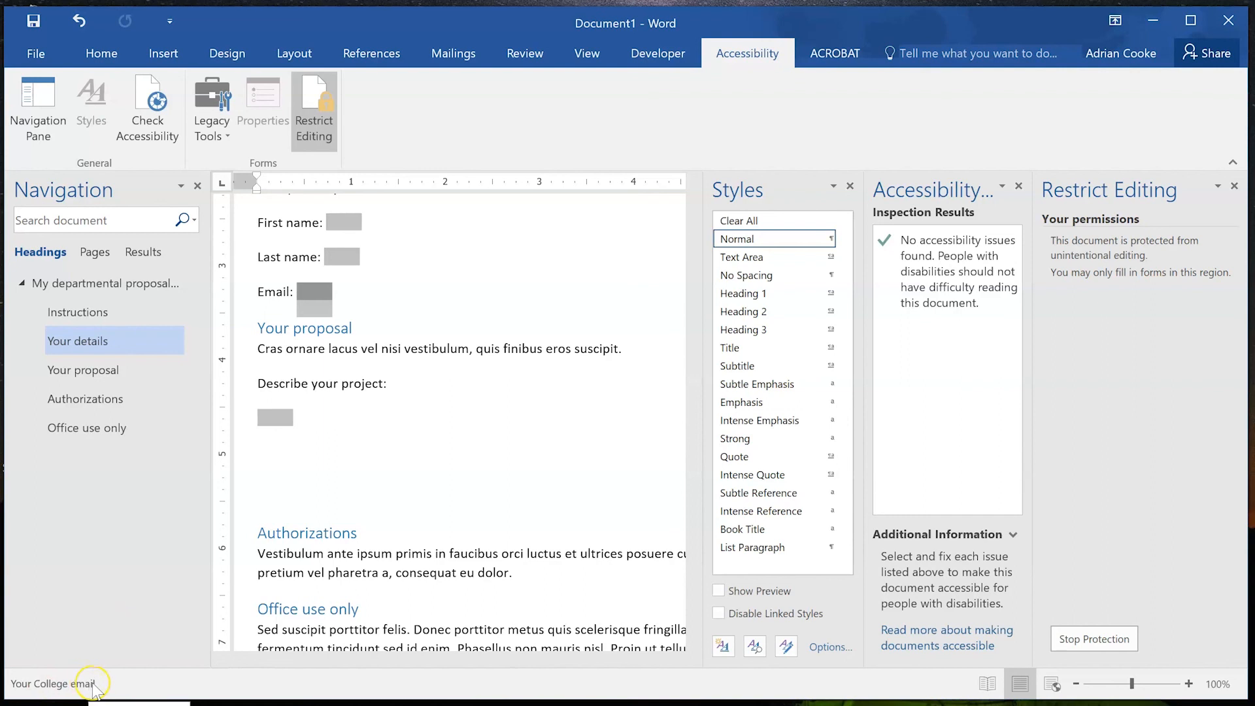
key("Tab")
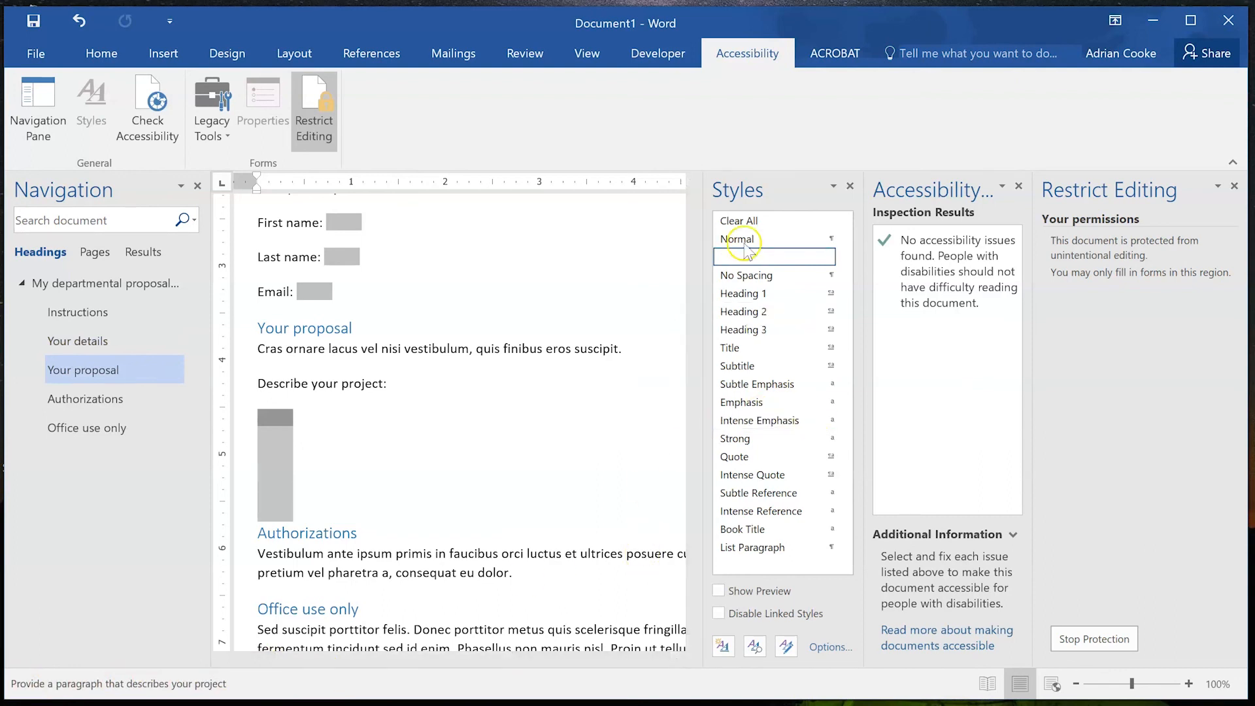
left_click(1093, 638)
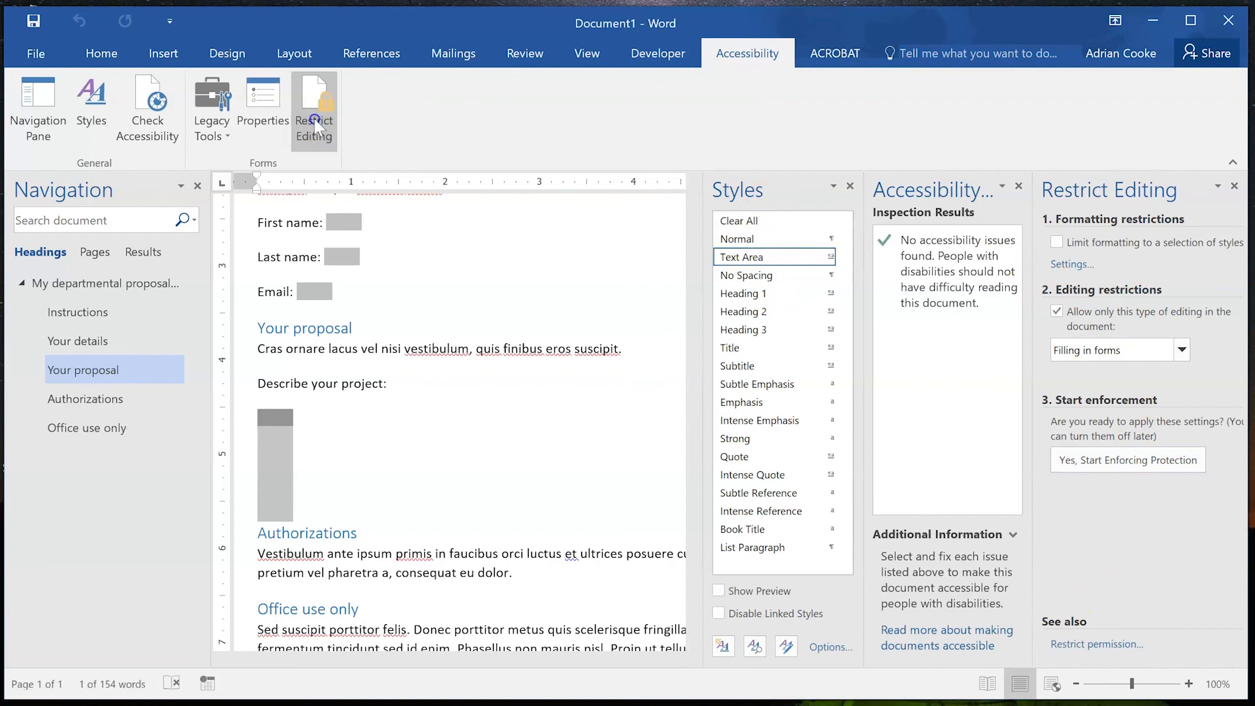
Close the Restrict Editing pane and scroll through the unprotected proposal form.
left_click(1234, 186)
scroll(443, 331, "down", 2)
scroll(442, 332, "down", 4)
scroll(442, 331, "up", 11)
scroll(443, 331, "down", 3)
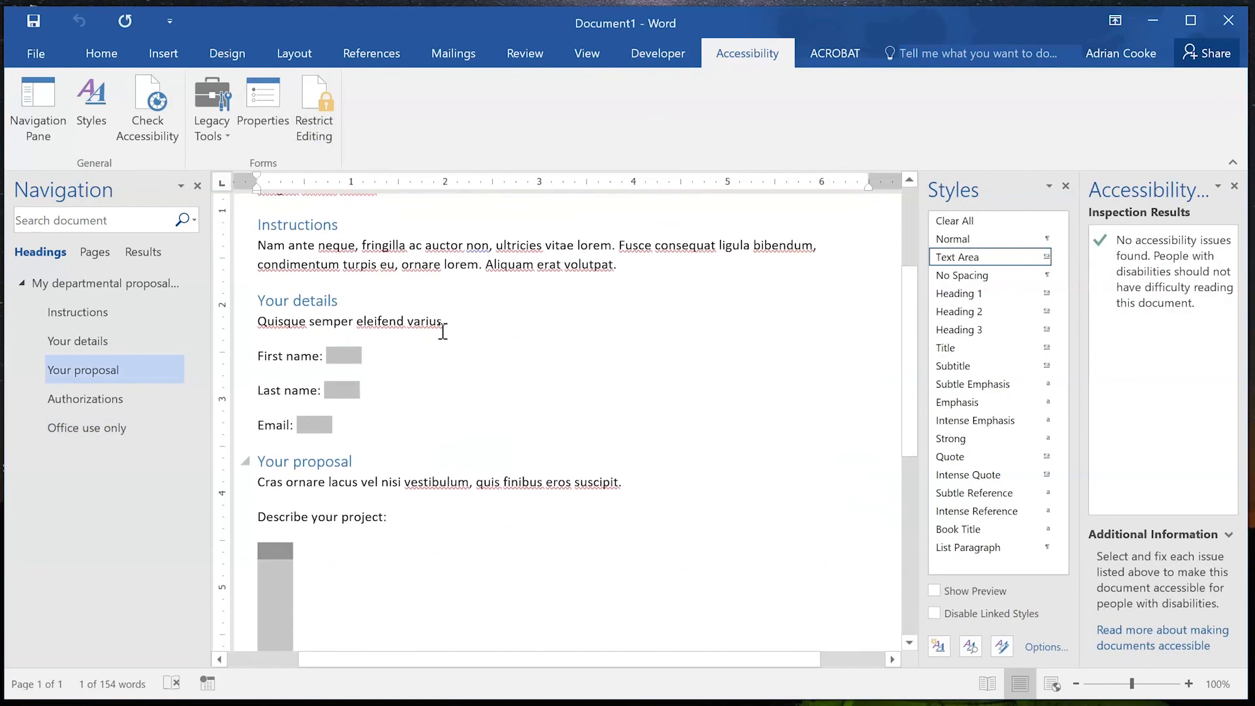
scroll(443, 331, "up", 2)
left_click(406, 430)
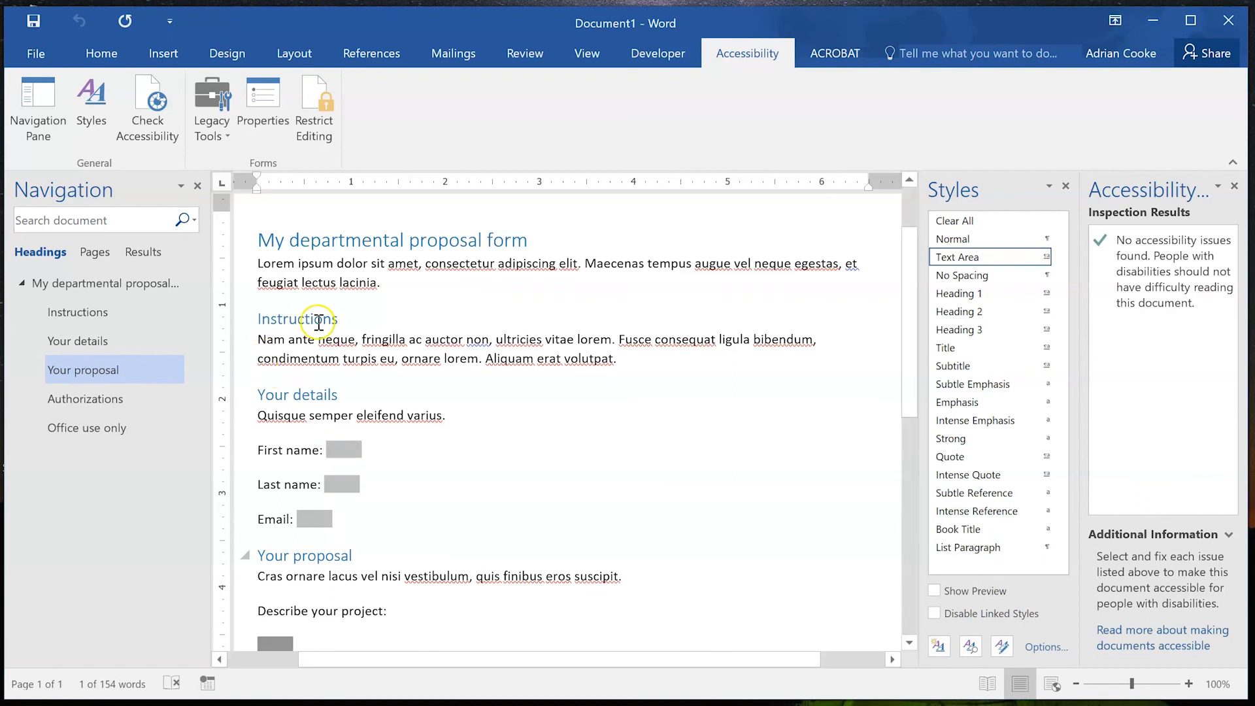
double_click(269, 340)
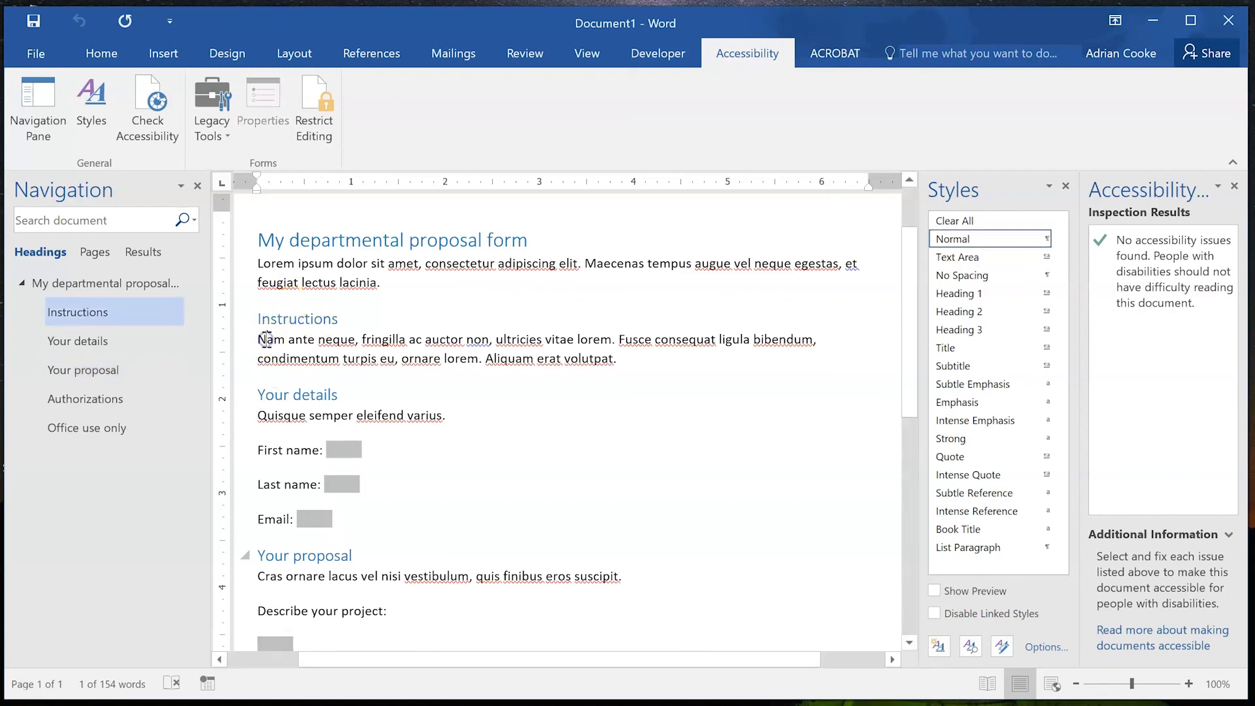
left_click(406, 358)
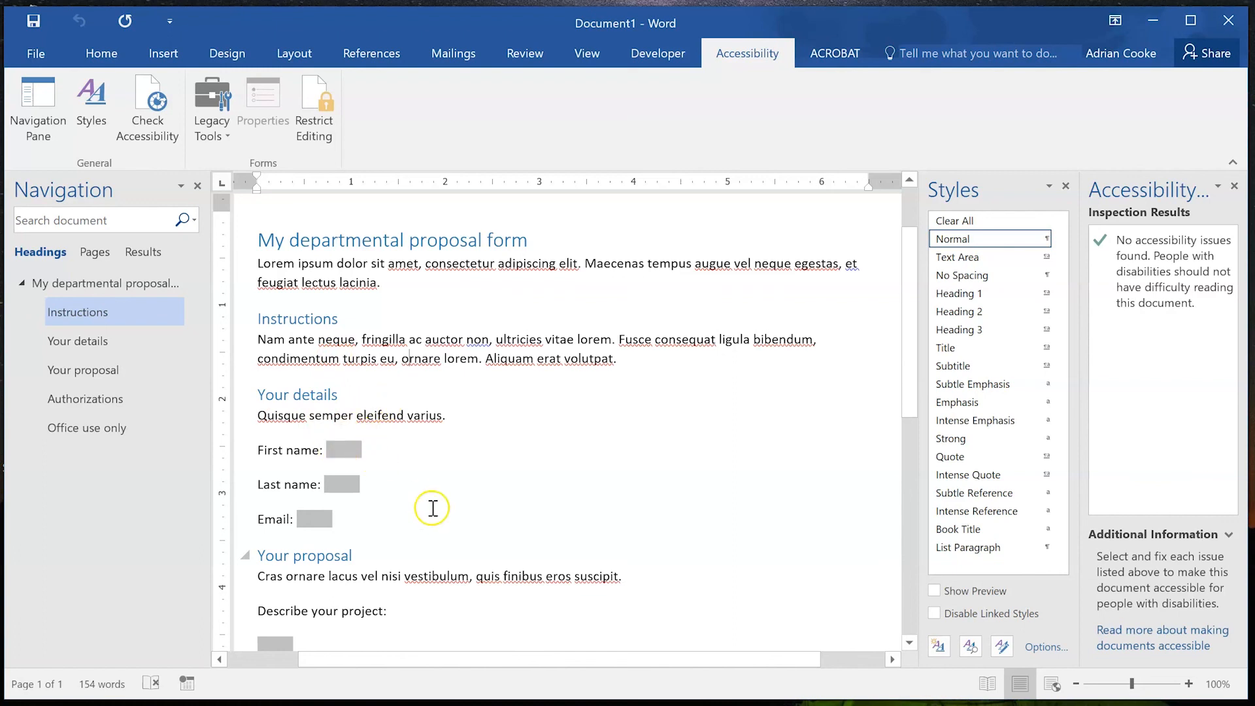
left_click_drag(908, 321, 910, 363)
scroll(911, 374, "up", 1)
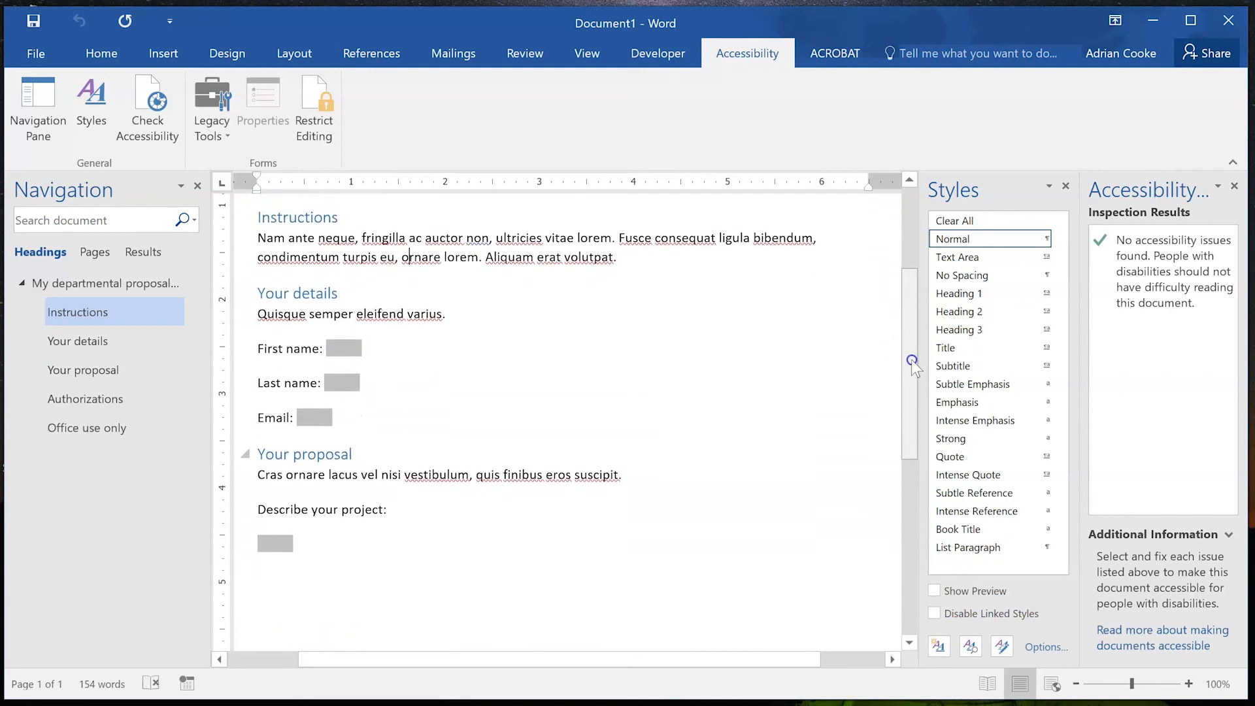